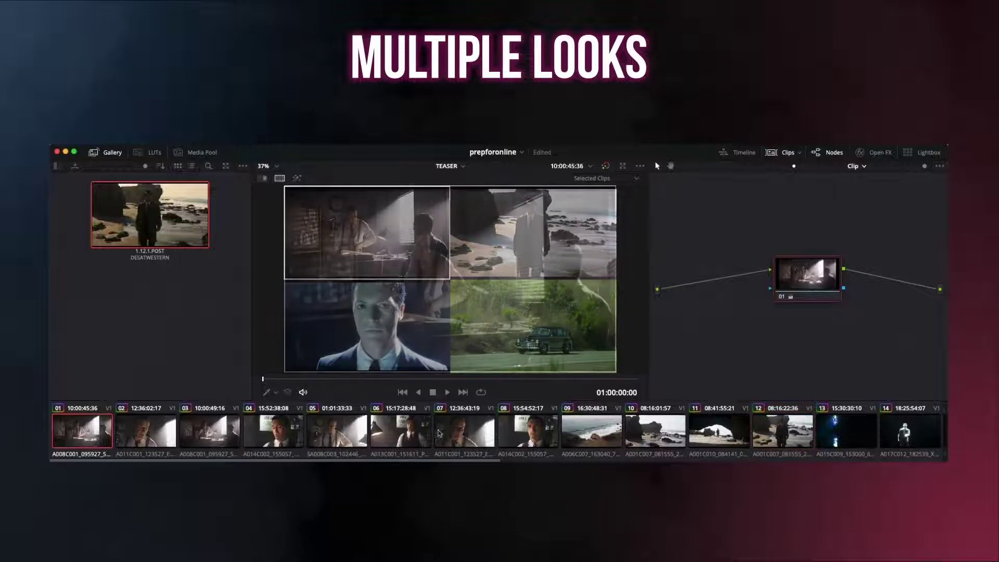
- Assign clips 01 through 08 to a shared group and switch the node graph to Group Post-Clip
{"action": "left_click", "coordinate": [517, 432], "text": "shift"}
{"action": "right_click", "coordinate": [516, 432]}
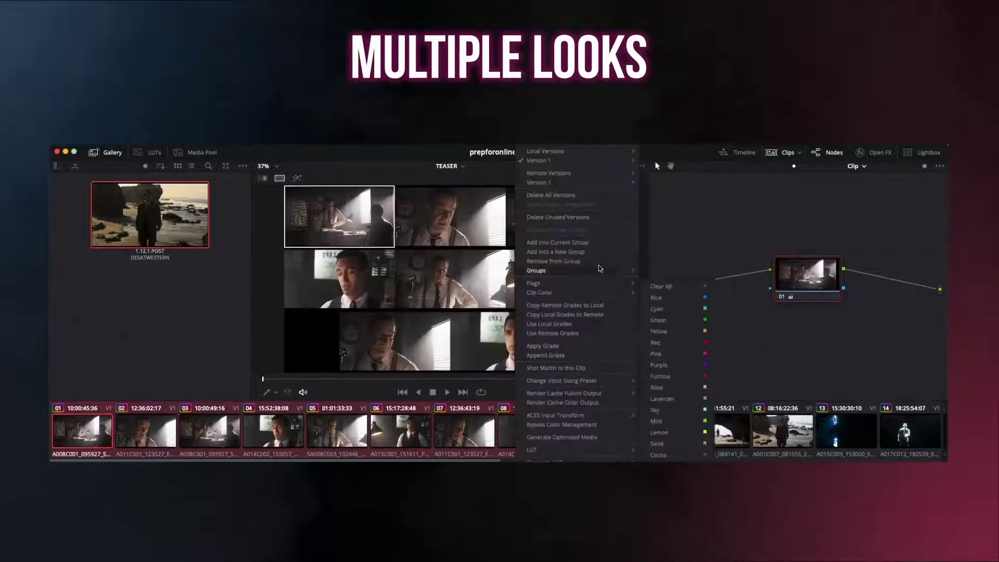
{"action": "mouse_move", "coordinate": [572, 271]}
{"action": "mouse_move", "coordinate": [692, 273]}
{"action": "left_click", "coordinate": [734, 277]}
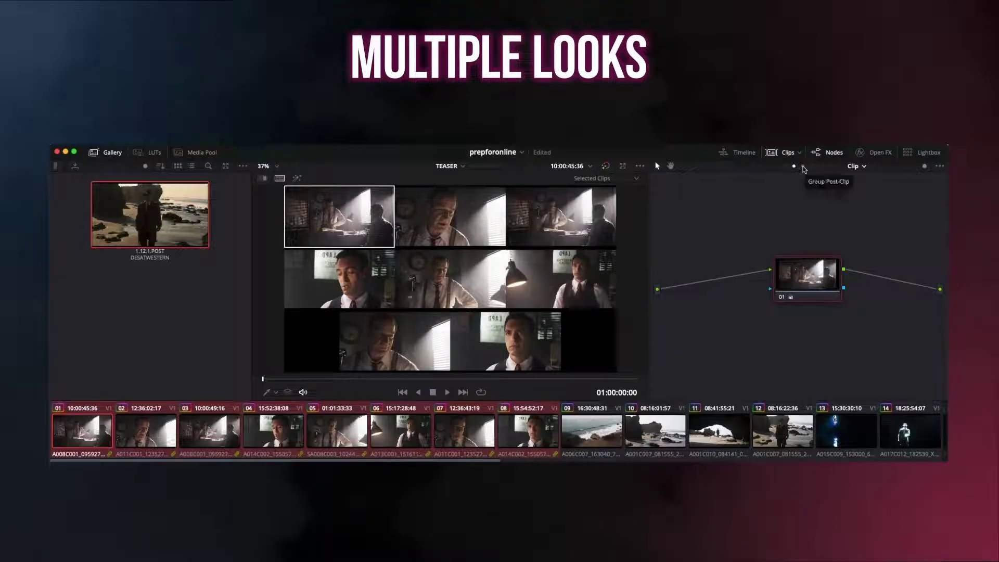
{"action": "left_click", "coordinate": [804, 167]}
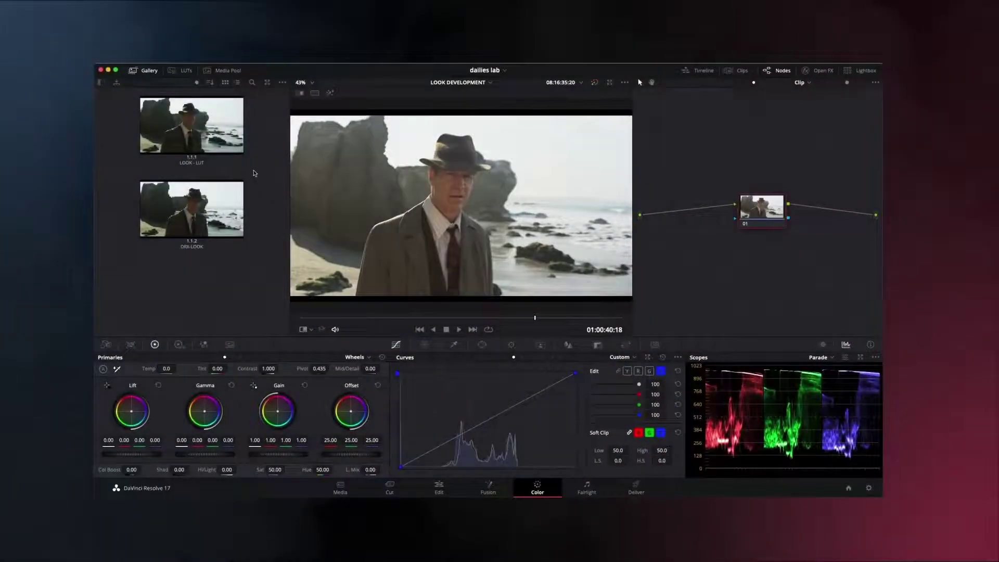
- Display the node graph of the DRX-LOOK still and apply all of its nodes to the current clip
{"action": "left_click", "coordinate": [205, 137]}
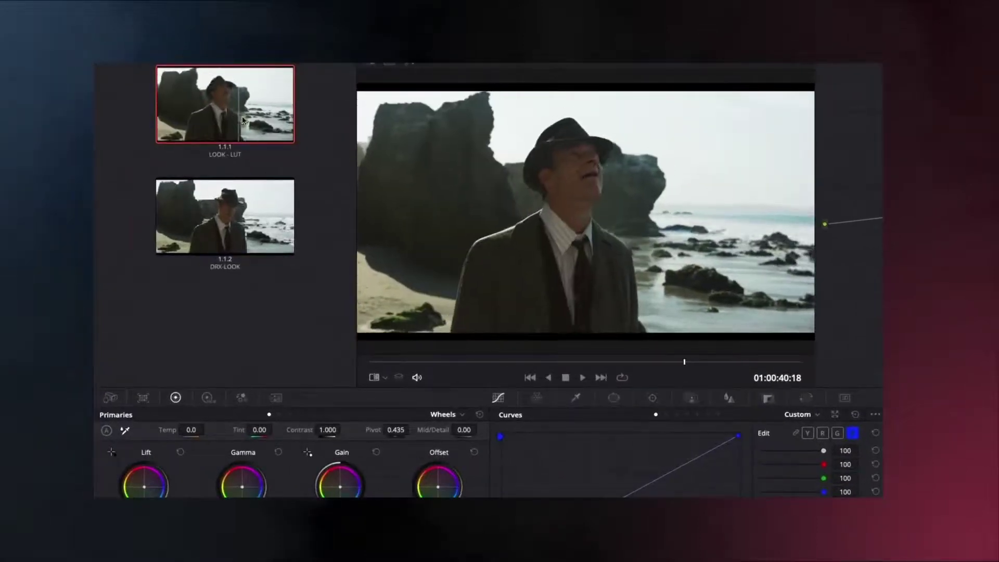
{"action": "left_click", "coordinate": [231, 237]}
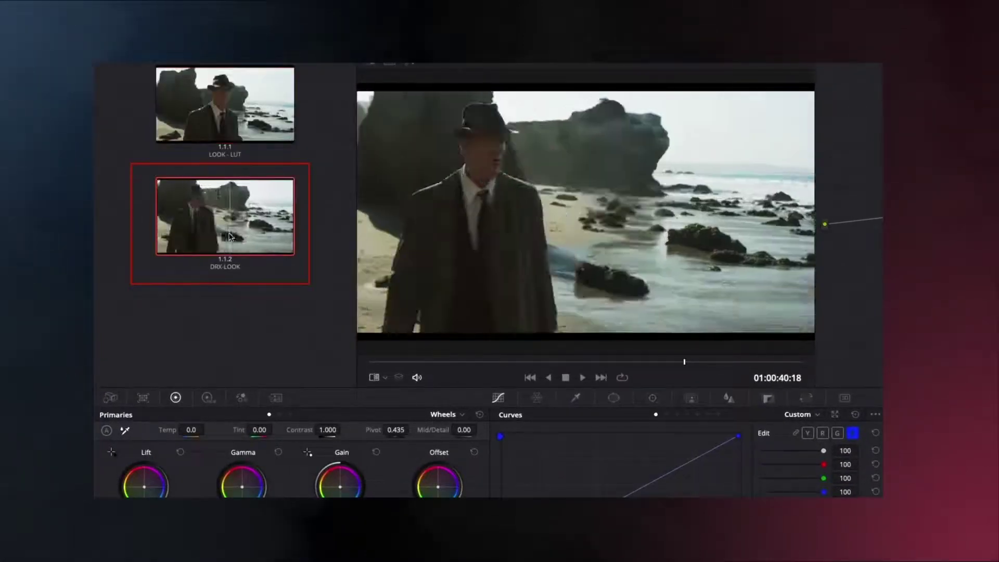
{"action": "right_click", "coordinate": [231, 237]}
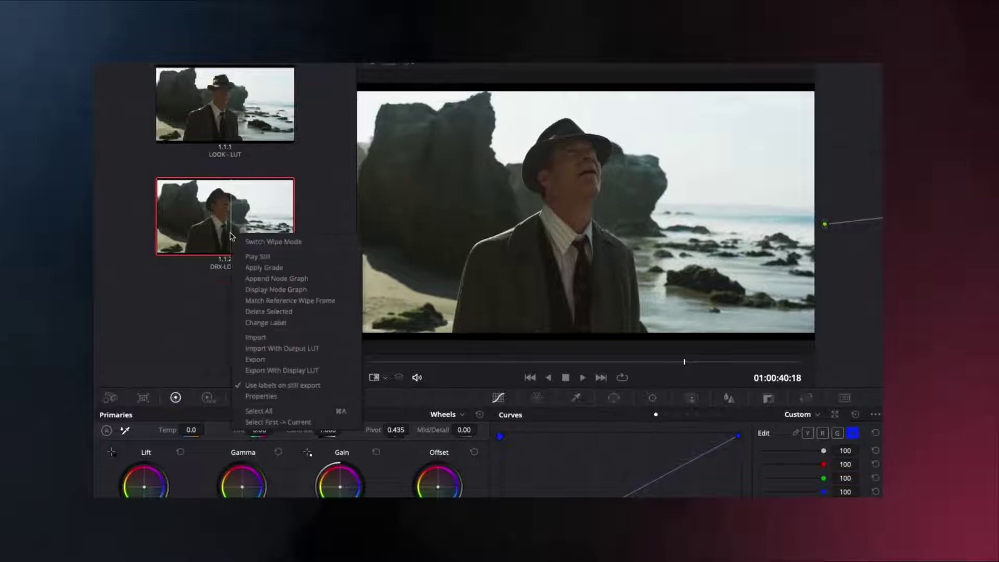
{"action": "left_click", "coordinate": [265, 290]}
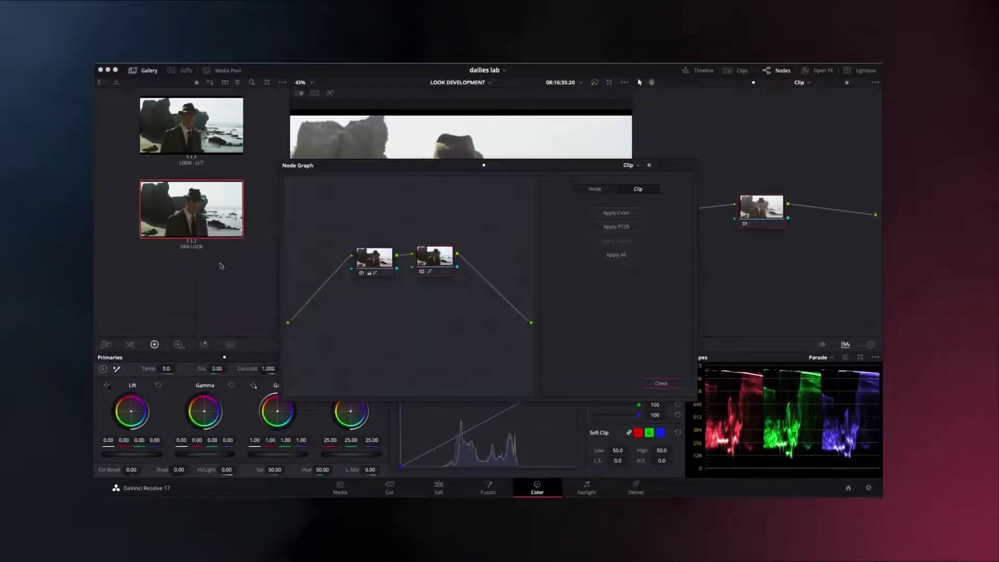
{"action": "left_click_drag", "start_coordinate": [409, 166], "coordinate": [330, 279]}
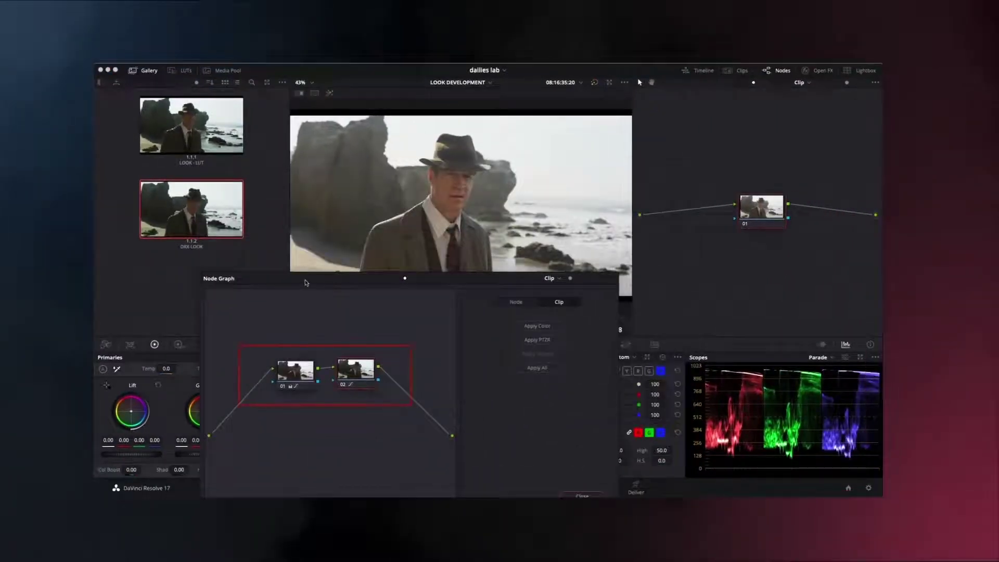
{"action": "left_click", "coordinate": [538, 368]}
{"action": "left_click", "coordinate": [583, 495]}
- Rearrange nodes 01 and 02 in the clip's node graph so they sit apart on the same level
{"action": "left_click_drag", "start_coordinate": [715, 125], "coordinate": [688, 200]}
{"action": "left_click_drag", "start_coordinate": [779, 123], "coordinate": [774, 191]}
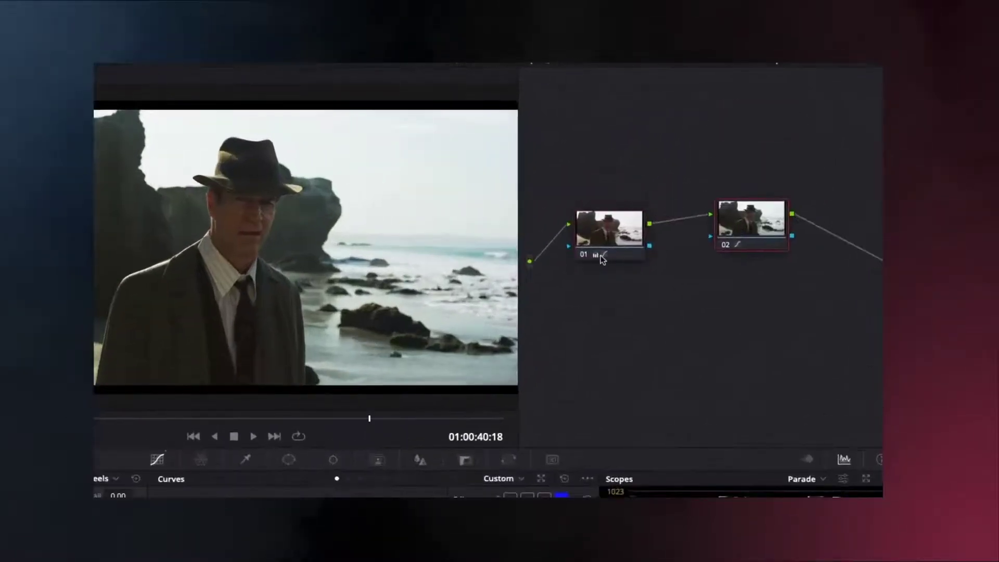
{"action": "mouse_move", "coordinate": [602, 259]}
{"action": "mouse_move", "coordinate": [742, 248]}
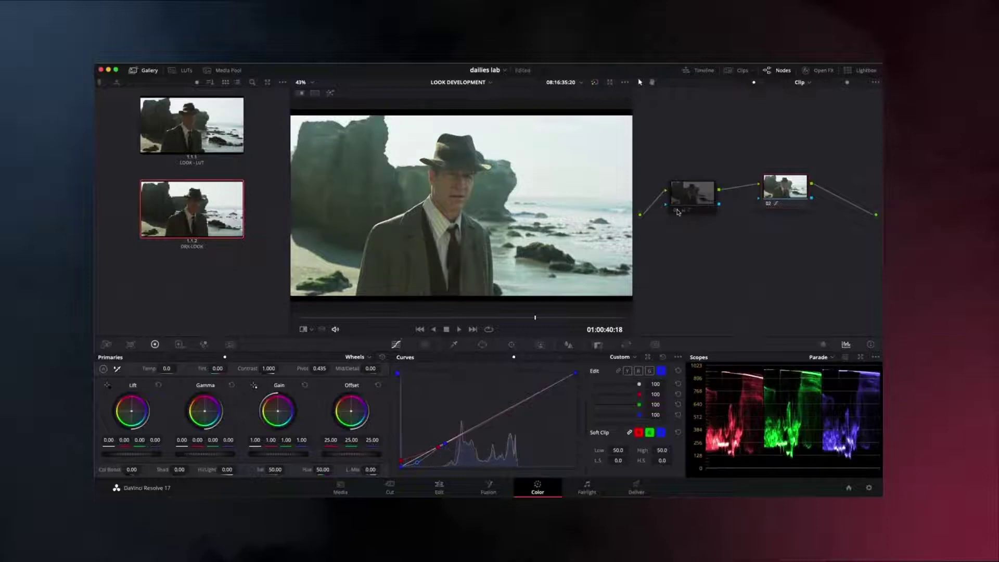
{"action": "left_click_drag", "start_coordinate": [787, 193], "coordinate": [779, 201]}
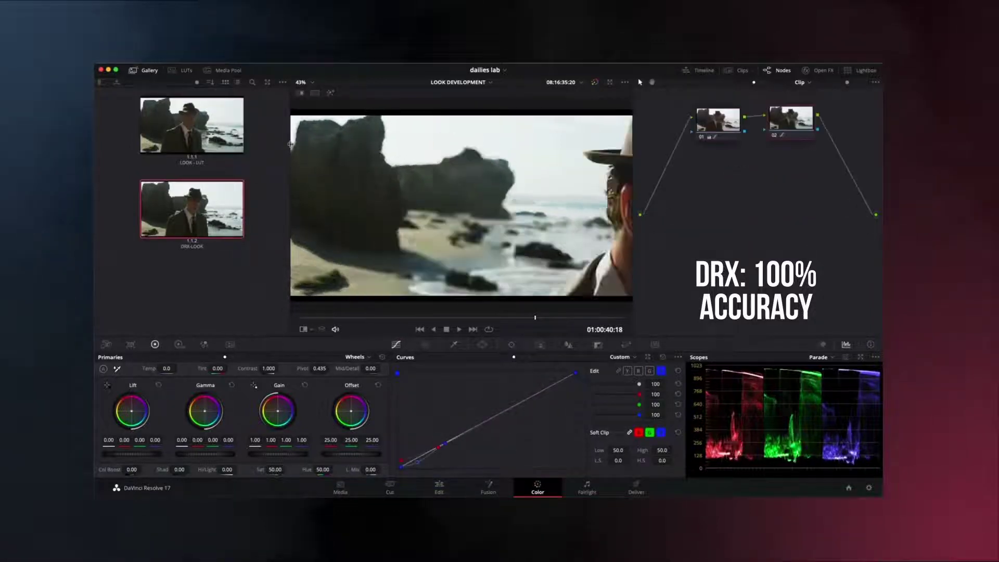
- Toggle the viewer's image wipe and select the LOOK - LUT still for comparison
{"action": "left_click", "coordinate": [300, 93]}
{"action": "left_click", "coordinate": [198, 130]}
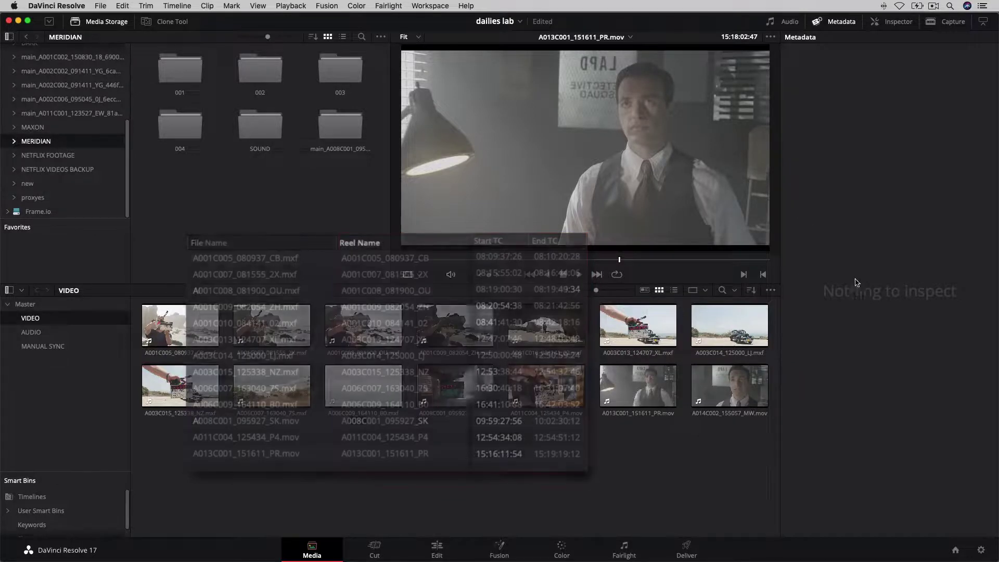
- Open the project settings and examine the available timeline resolution presets in the master settings
{"action": "right_click", "coordinate": [980, 552]}
{"action": "left_click", "coordinate": [980, 553]}
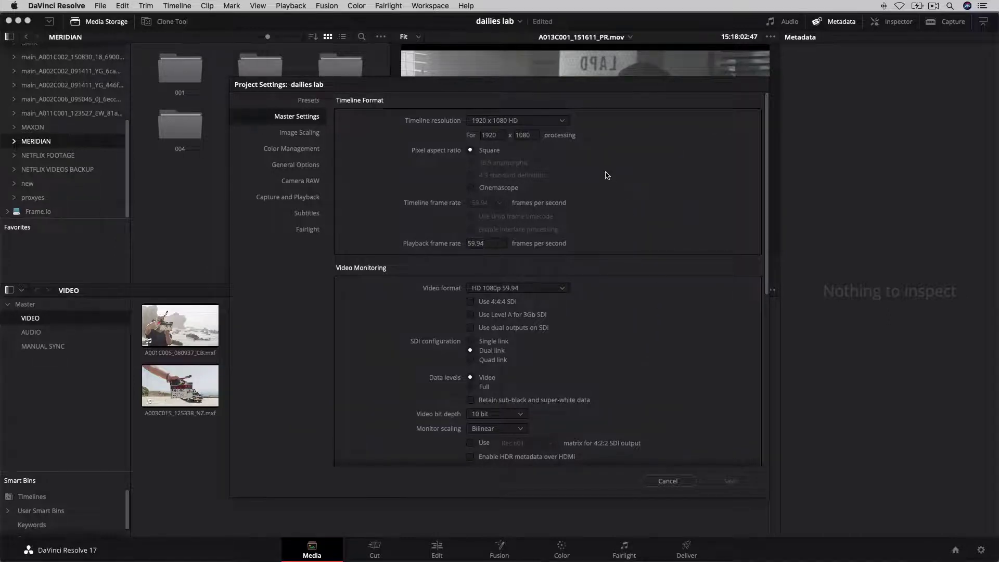
{"action": "left_click", "coordinate": [554, 124]}
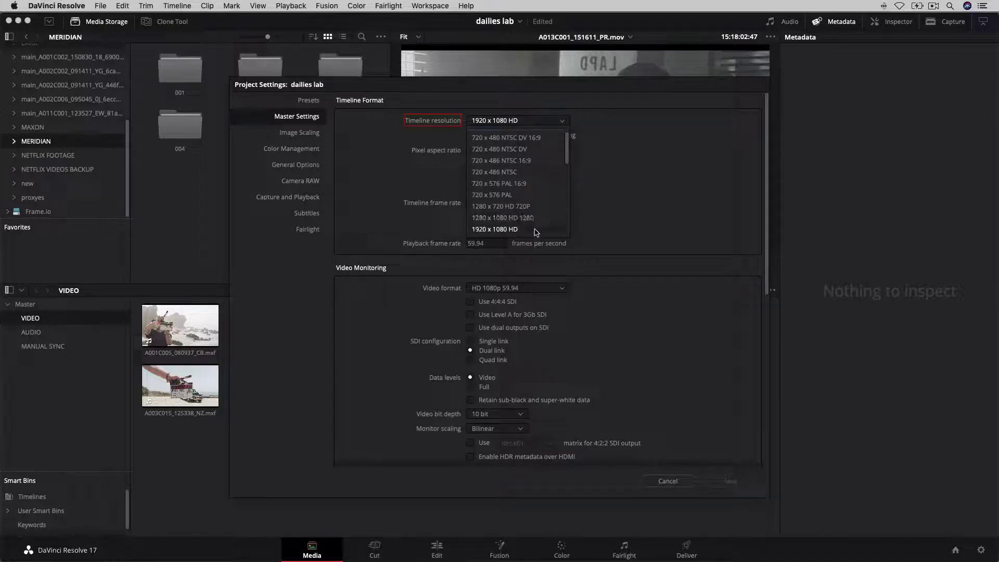
{"action": "scroll", "coordinate": [536, 233], "scroll_direction": "down", "scroll_amount": 3}
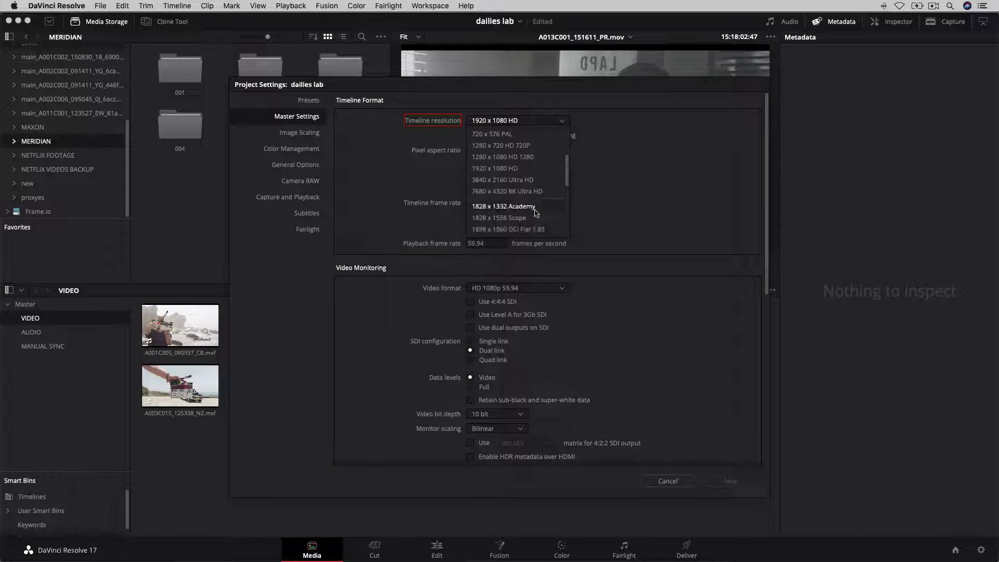
{"action": "scroll", "coordinate": [536, 211], "scroll_direction": "down", "scroll_amount": 3}
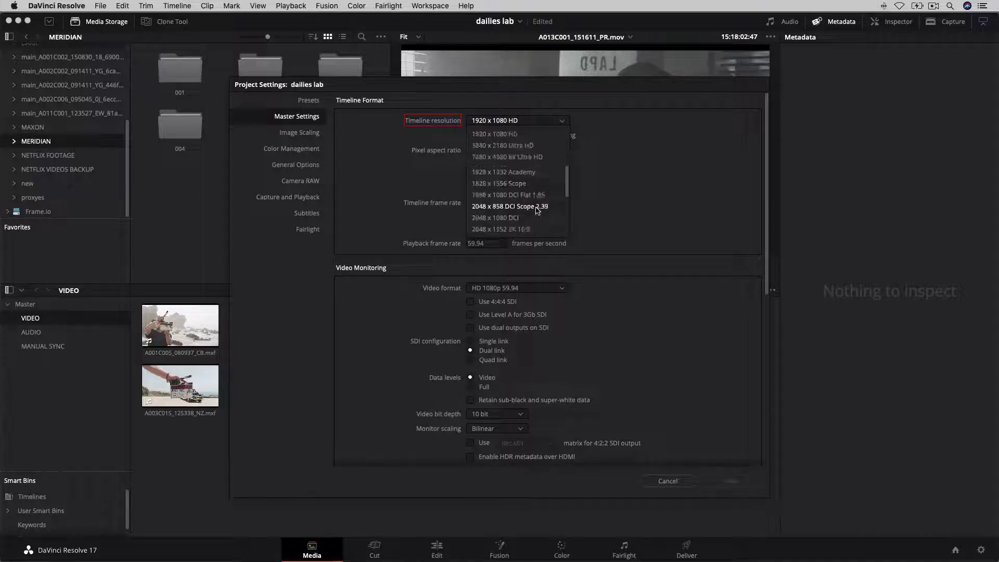
{"action": "scroll", "coordinate": [537, 213], "scroll_direction": "down", "scroll_amount": 3}
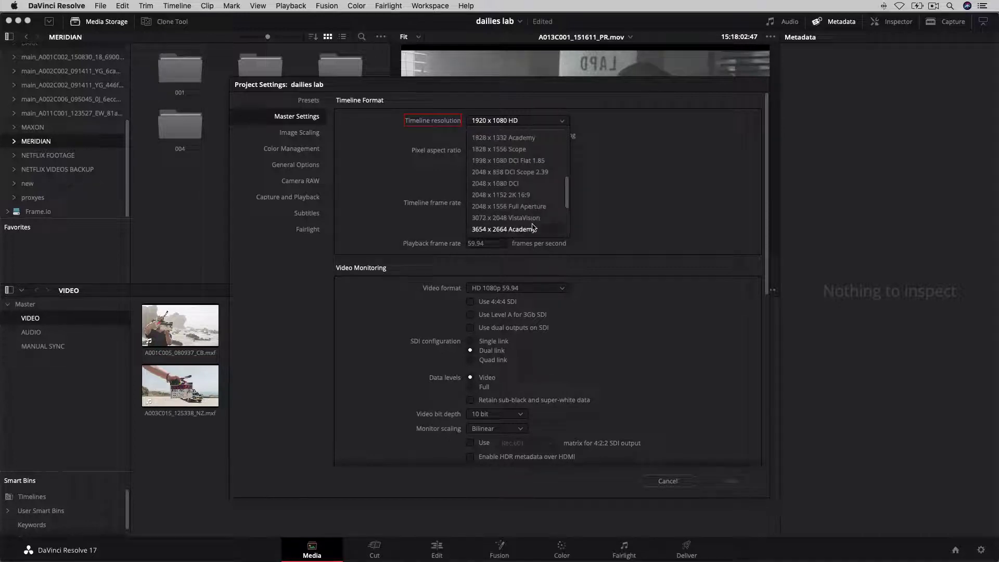
{"action": "scroll", "coordinate": [533, 227], "scroll_direction": "down", "scroll_amount": 5}
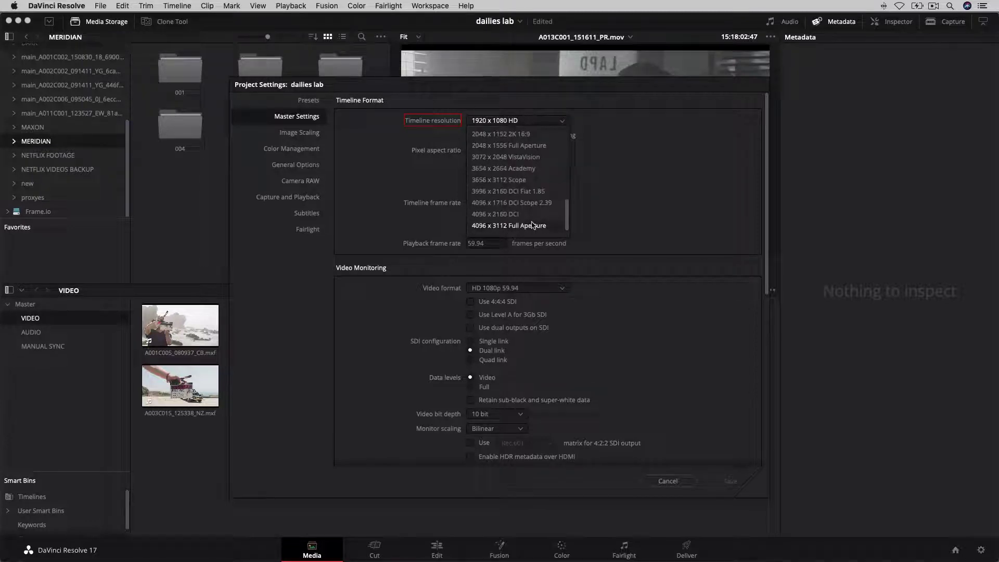
{"action": "scroll", "coordinate": [532, 222], "scroll_direction": "down", "scroll_amount": 1}
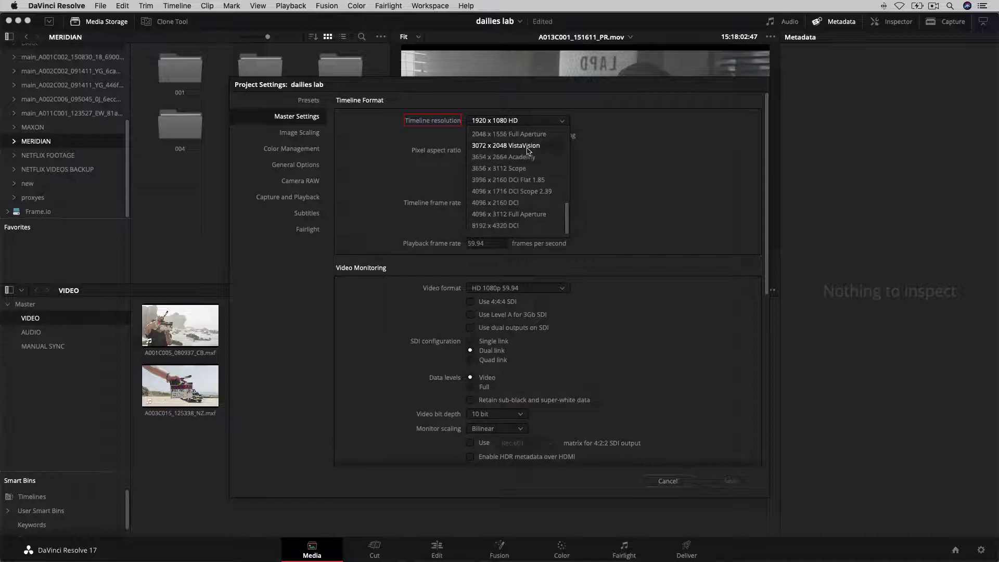
{"action": "scroll", "coordinate": [527, 156], "scroll_direction": "up", "scroll_amount": 10}
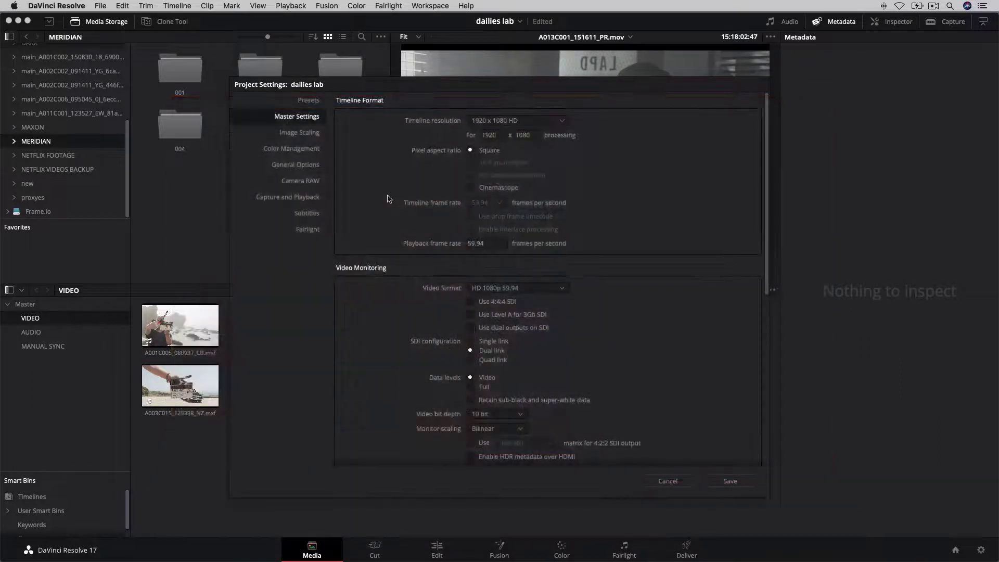
- In the general project options, enable reel name assistance from the source clip filename and make the luminance mixer default to zero
{"action": "left_click", "coordinate": [311, 168]}
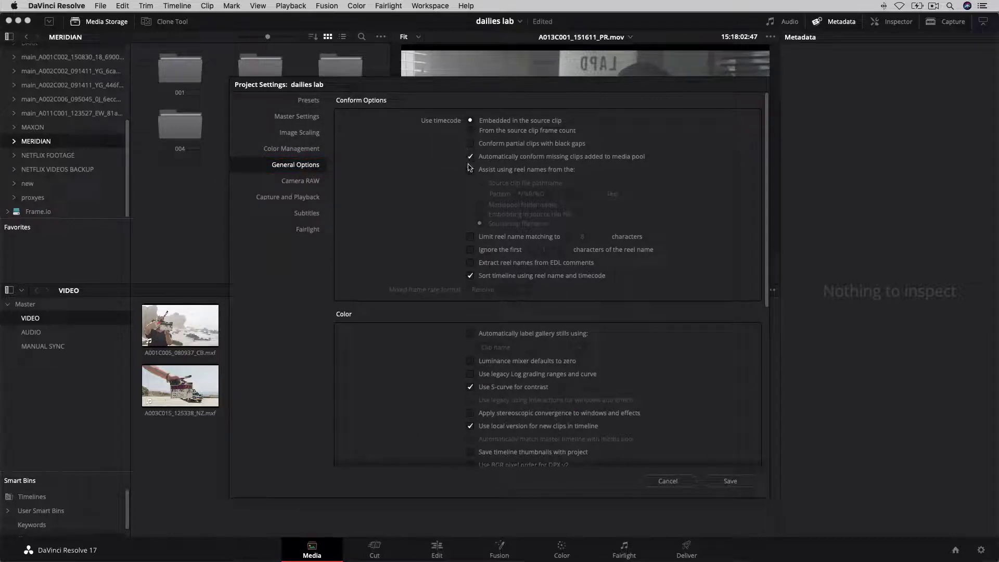
{"action": "left_click", "coordinate": [507, 171]}
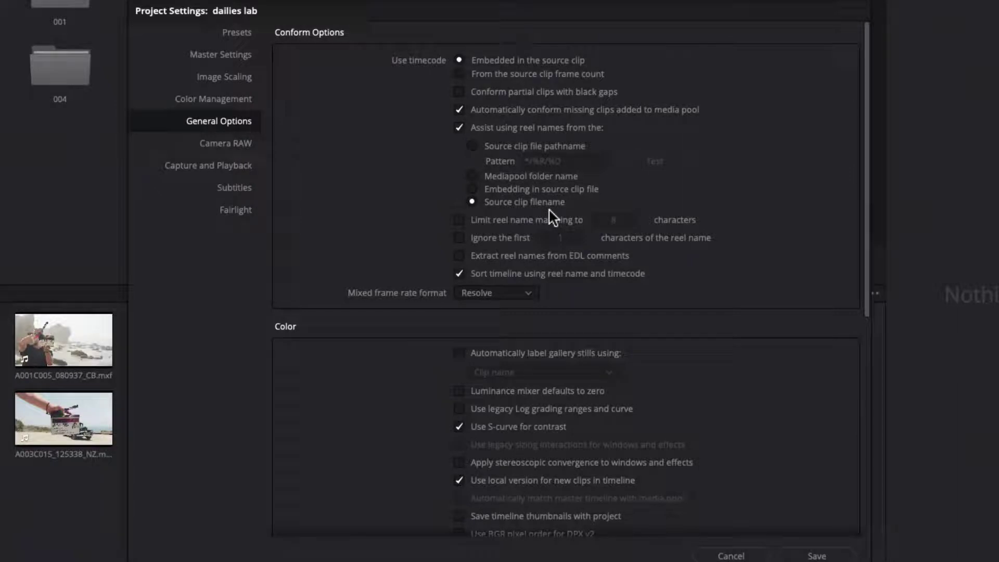
{"action": "scroll", "coordinate": [549, 209], "scroll_direction": "down", "scroll_amount": 5}
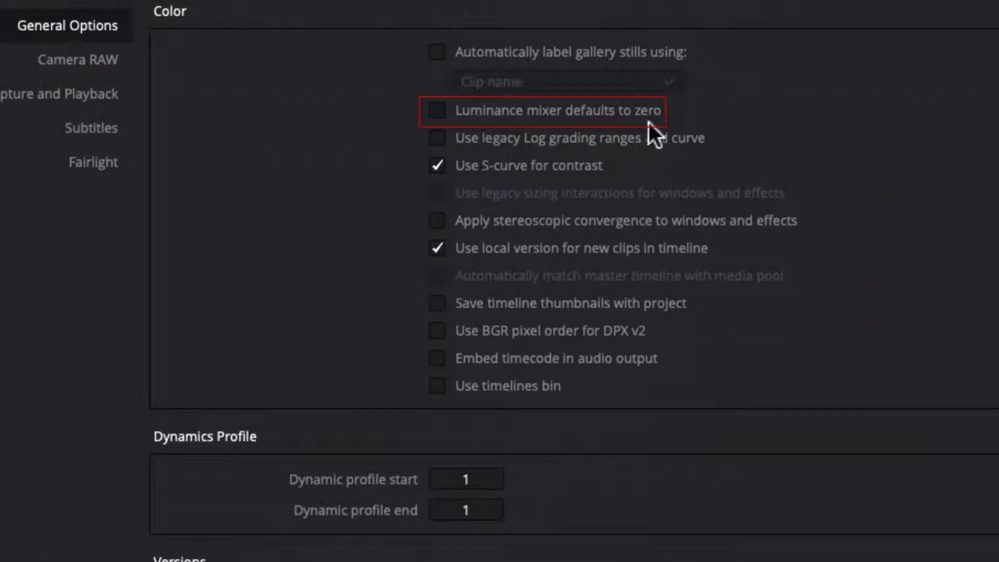
{"action": "left_click", "coordinate": [539, 117]}
- Set the project's color science to ACEScct in the color management settings
{"action": "scroll", "coordinate": [538, 116], "scroll_direction": "up", "scroll_amount": 2}
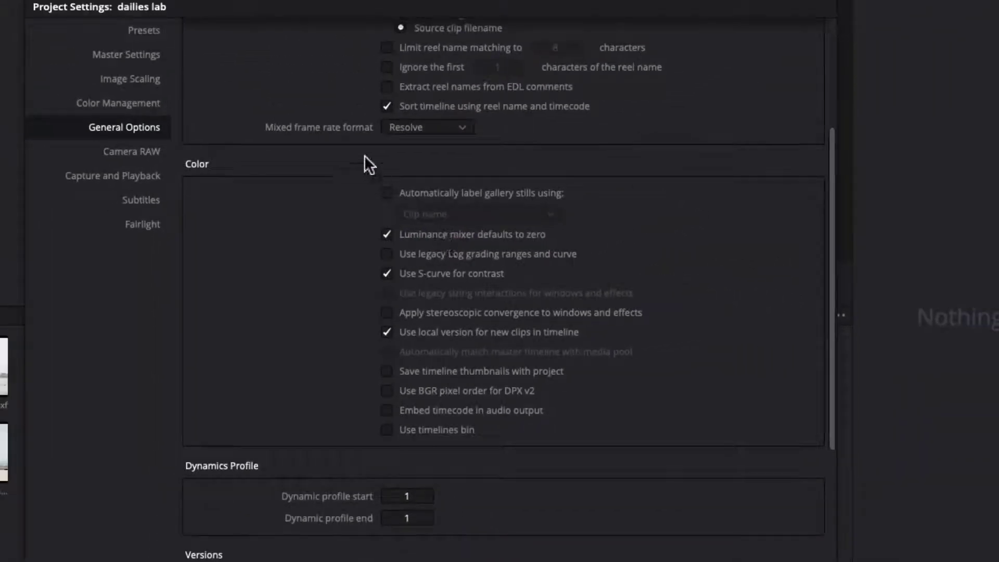
{"action": "scroll", "coordinate": [323, 102], "scroll_direction": "up", "scroll_amount": 5}
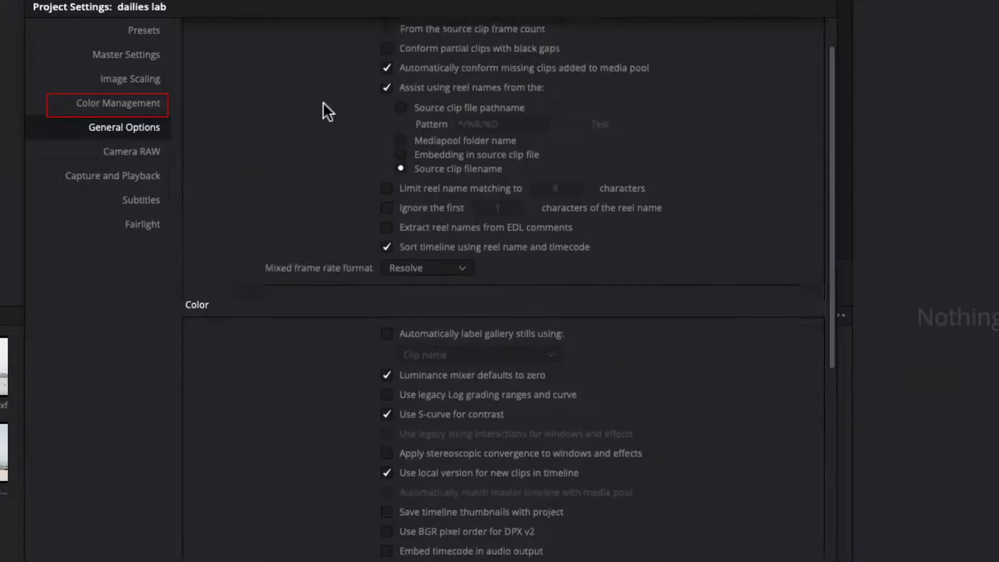
{"action": "left_click", "coordinate": [152, 102]}
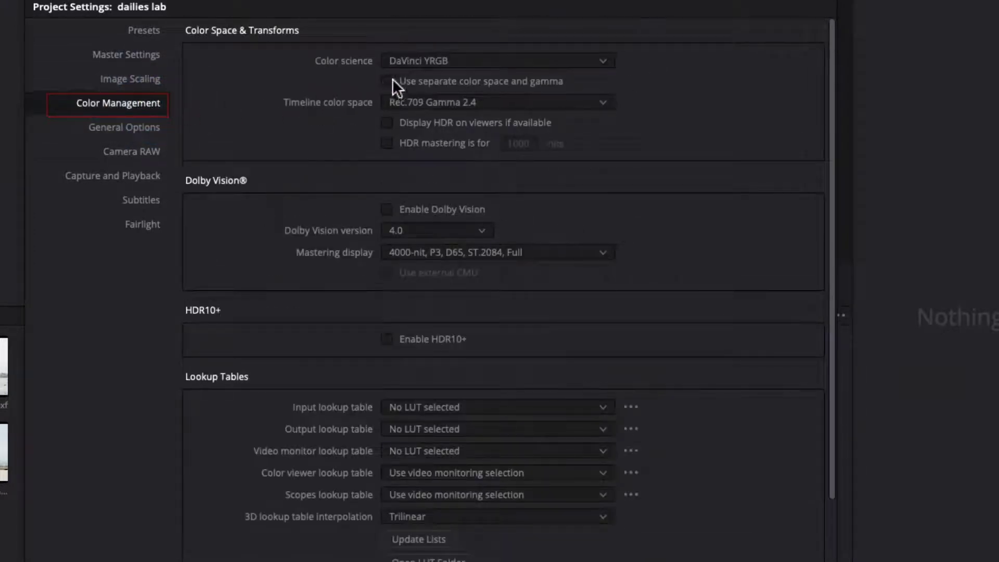
{"action": "left_click", "coordinate": [466, 60]}
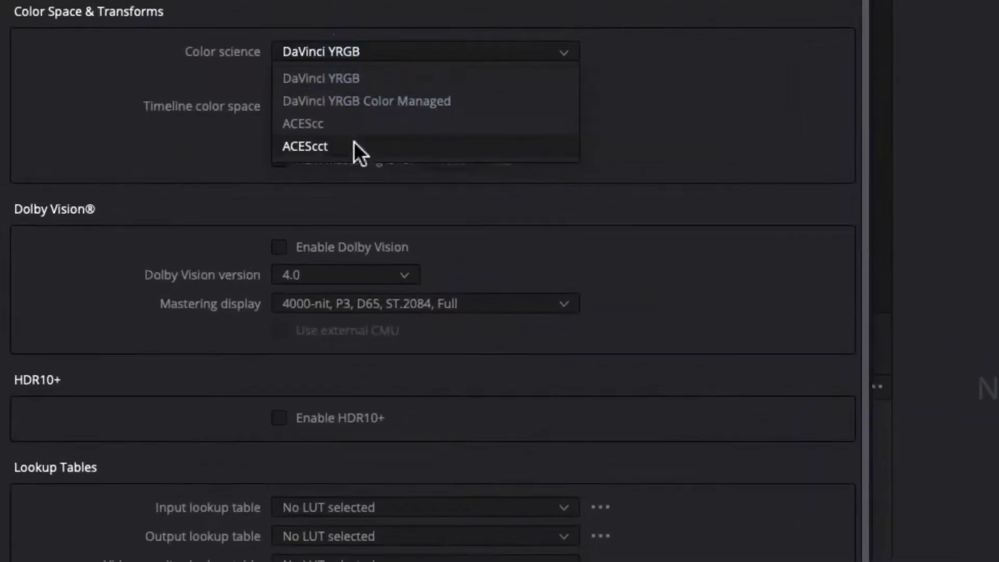
{"action": "left_click", "coordinate": [354, 145]}
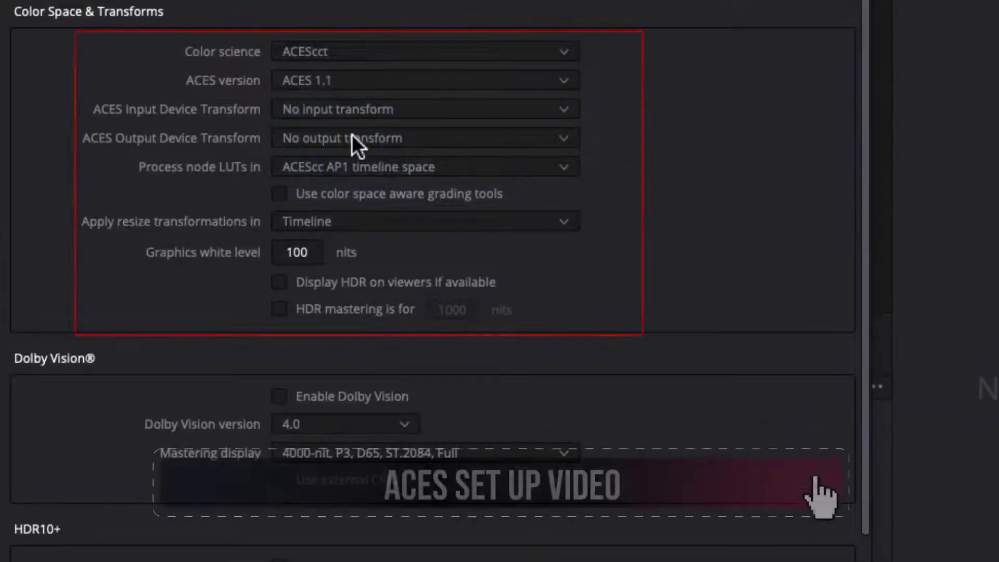
- Set the ACES Output Device Transform to Rec.709 with color space aware grading tools enabled, and save the project settings
{"action": "left_click", "coordinate": [352, 137]}
{"action": "scroll", "coordinate": [395, 219], "scroll_direction": "down", "scroll_amount": 7}
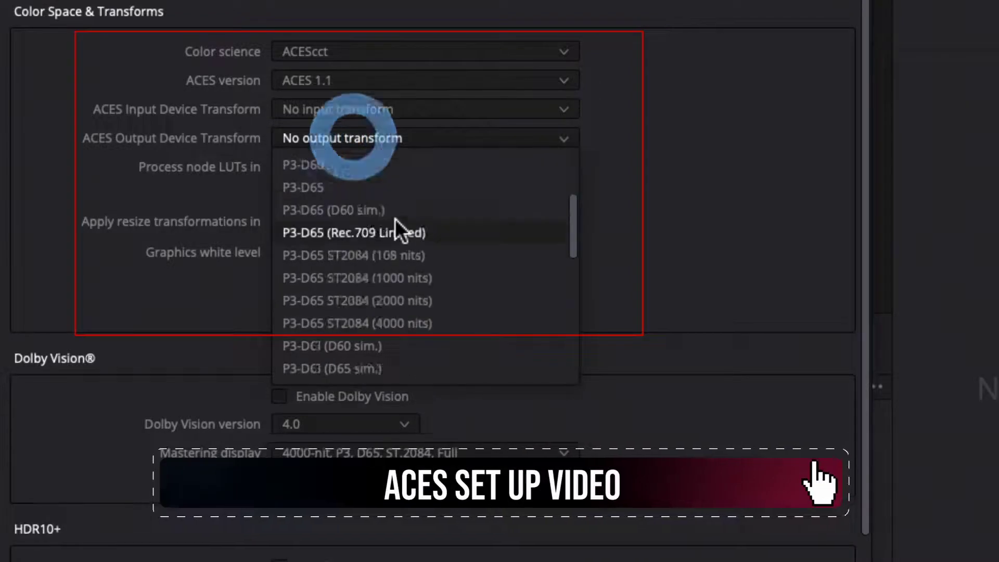
{"action": "scroll", "coordinate": [388, 224], "scroll_direction": "up", "scroll_amount": 1}
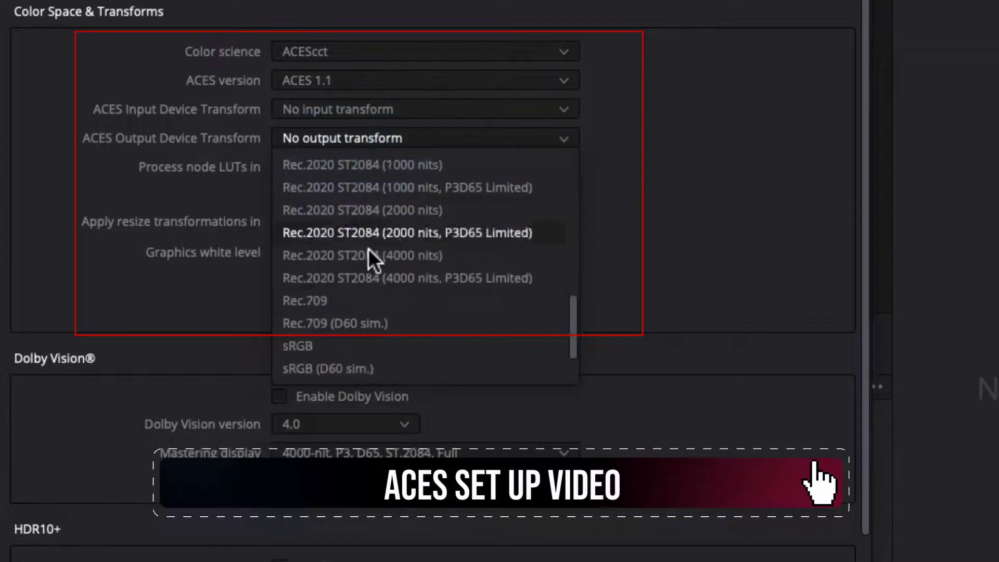
{"action": "left_click", "coordinate": [338, 300]}
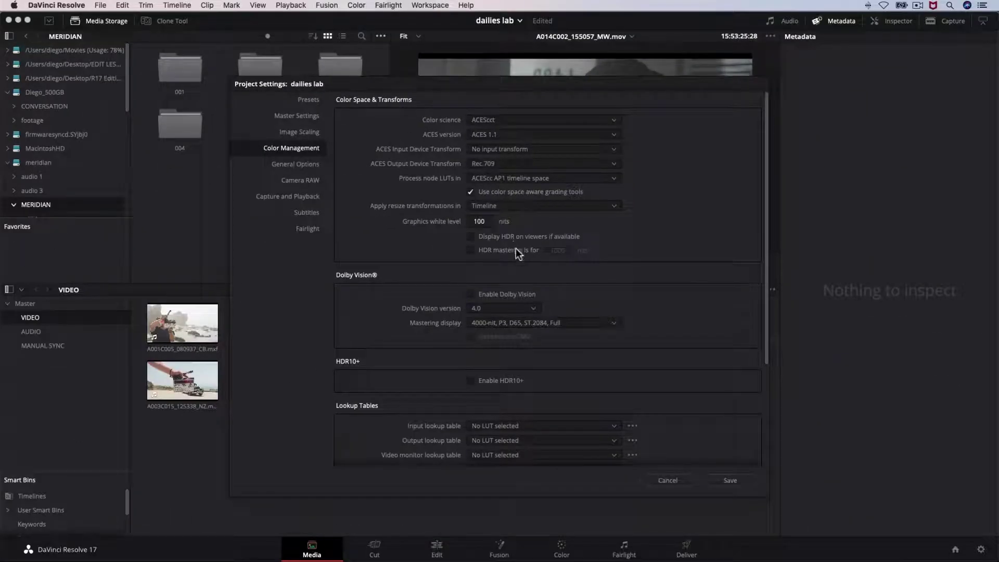
{"action": "left_click", "coordinate": [742, 483]}
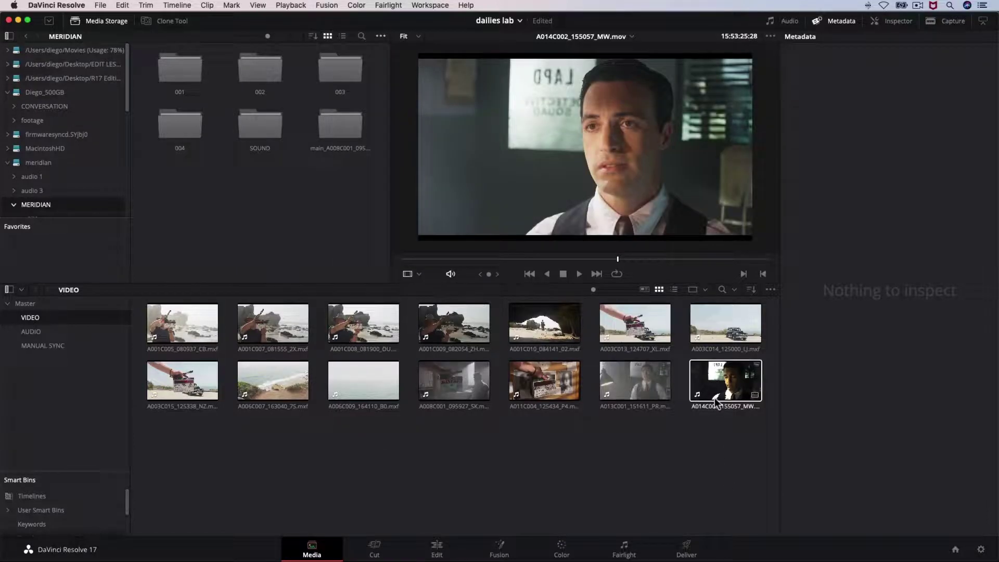
- Show the contents of the VIDEO and AUDIO bins together in the media pool
{"action": "left_click", "coordinate": [726, 387]}
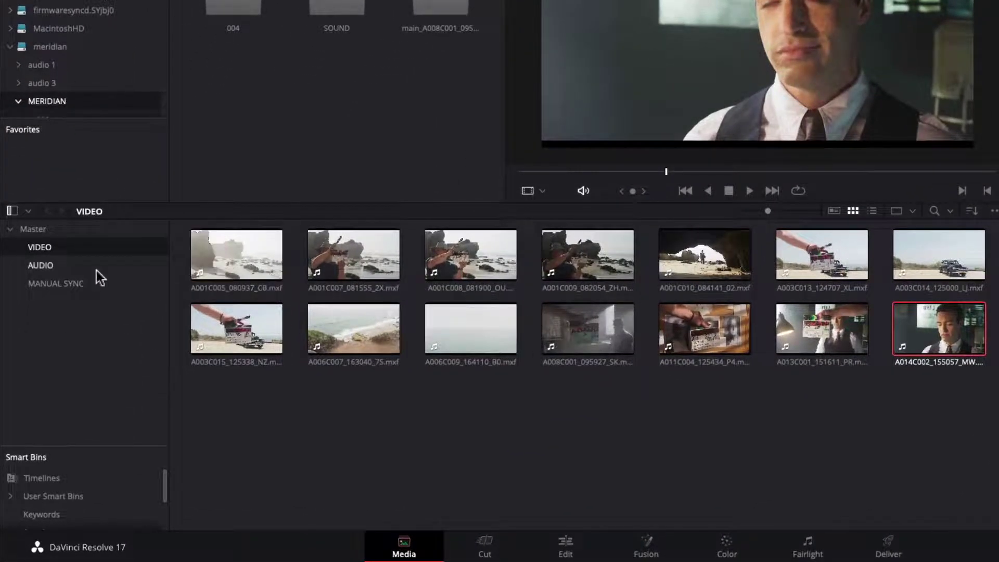
{"action": "left_click", "coordinate": [50, 267]}
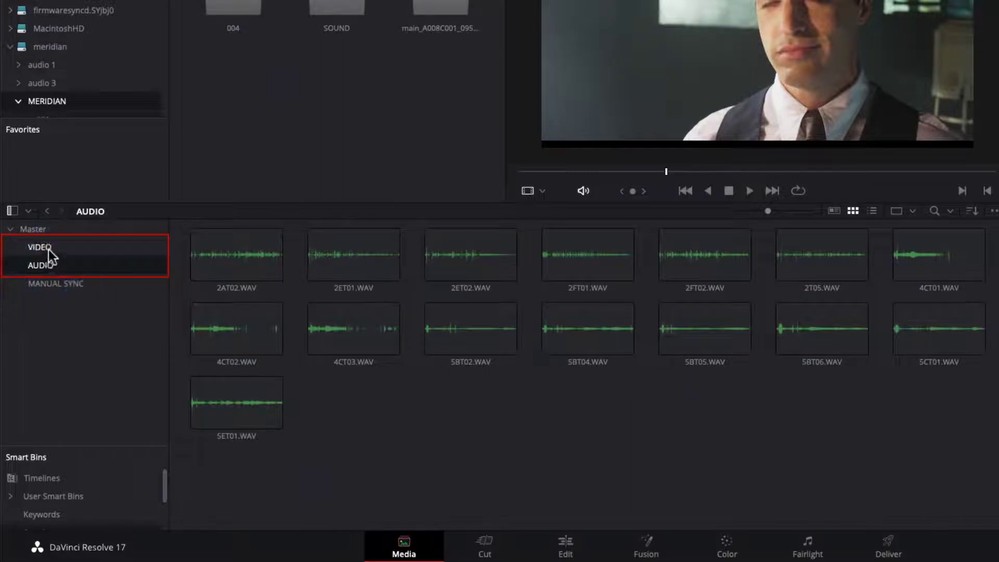
{"action": "left_click", "coordinate": [46, 249], "text": "super"}
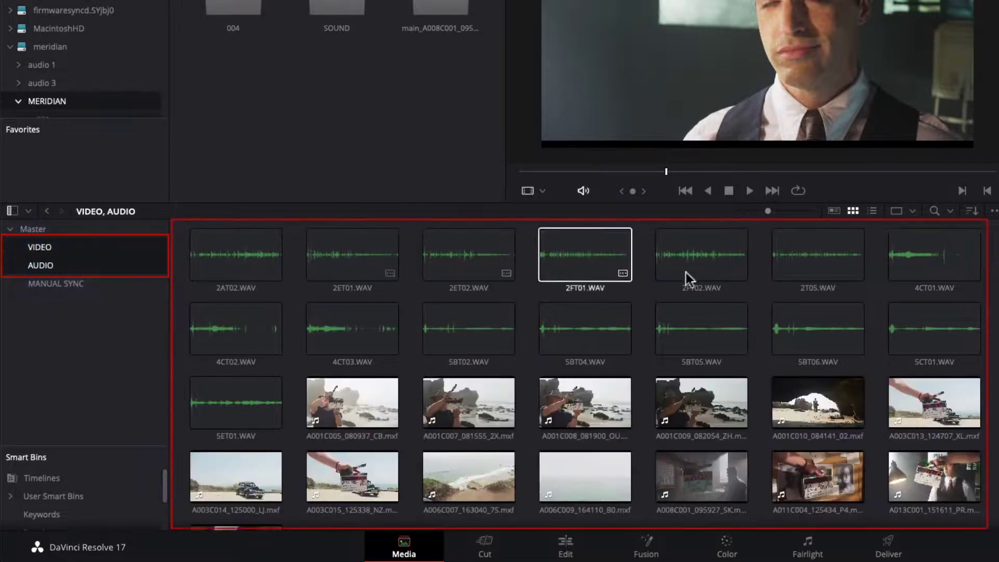
- Display the combined VIDEO and AUDIO clips as a list and look through the video and sound files
{"action": "left_click", "coordinate": [849, 273]}
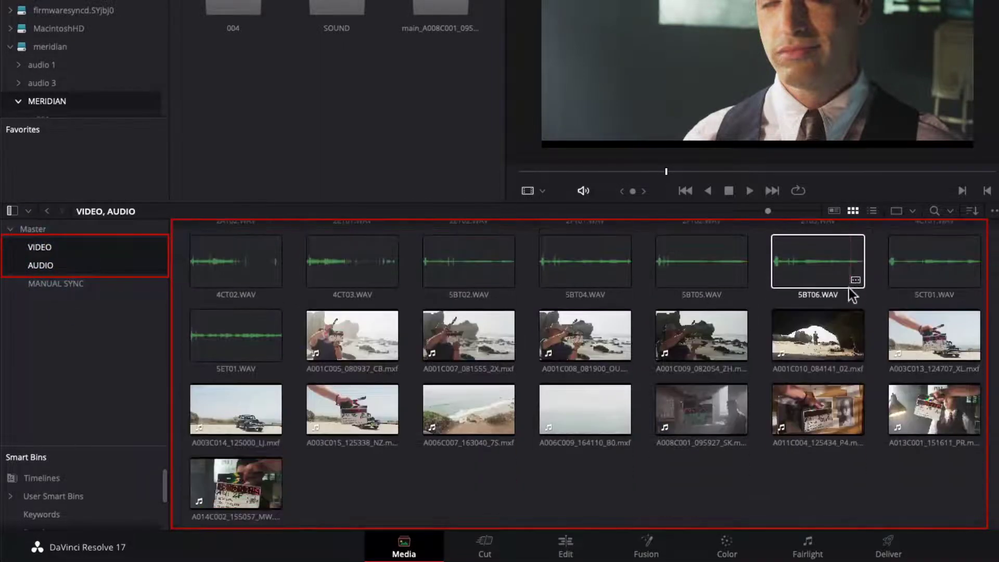
{"action": "scroll", "coordinate": [847, 285], "scroll_direction": "down", "scroll_amount": 1}
{"action": "scroll", "coordinate": [843, 294], "scroll_direction": "up", "scroll_amount": 1}
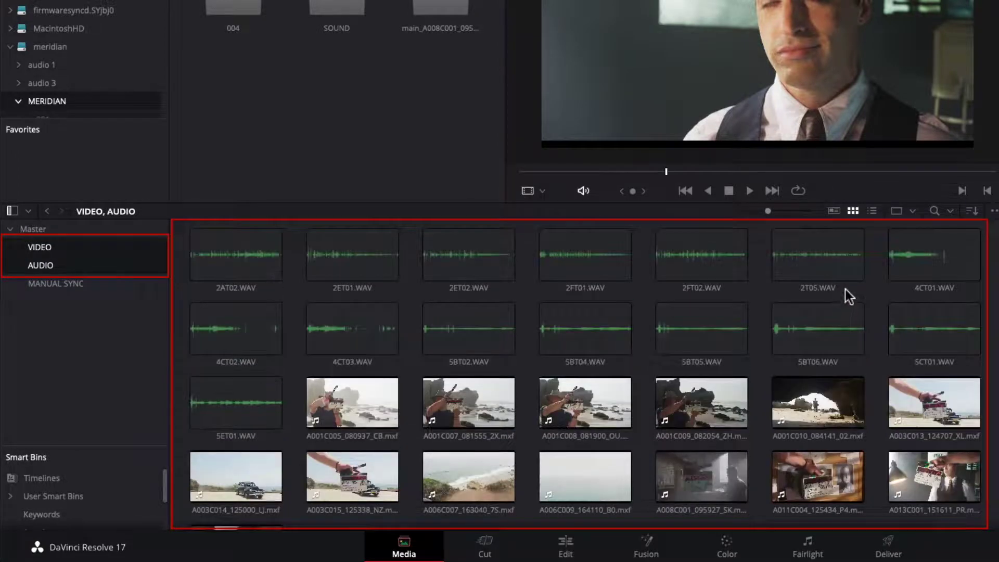
{"action": "left_click", "coordinate": [872, 211]}
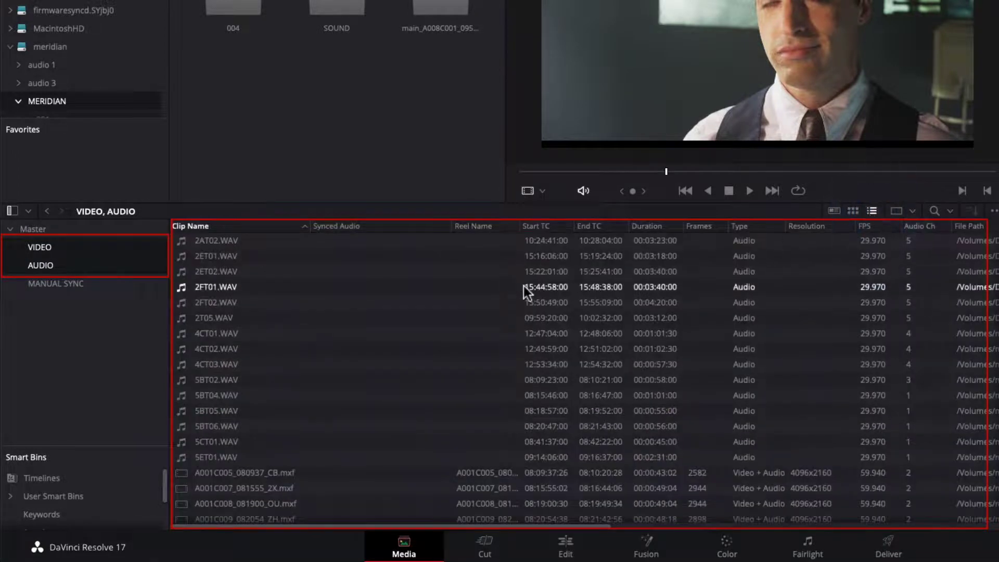
{"action": "scroll", "coordinate": [329, 302], "scroll_direction": "down", "scroll_amount": 3}
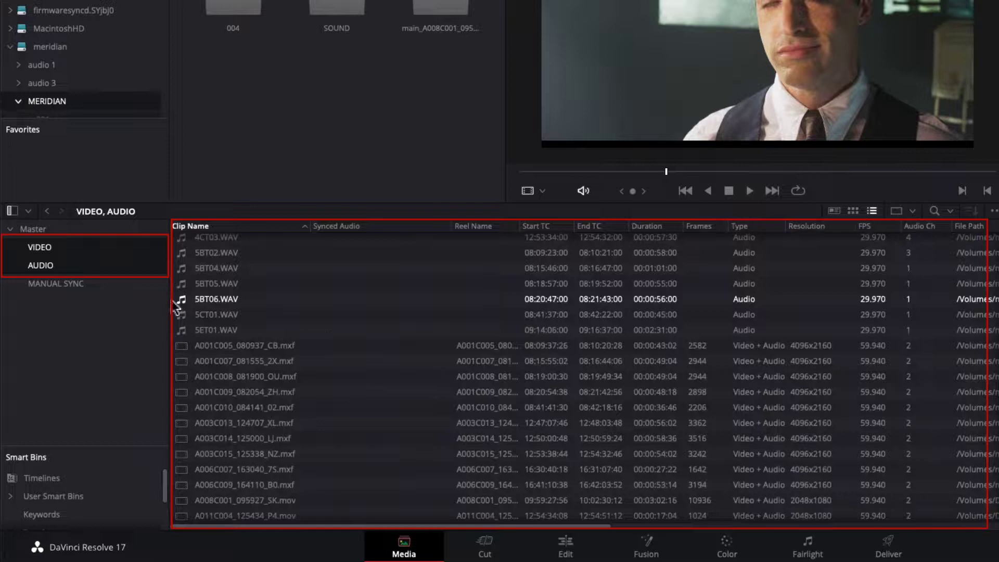
- Auto sync the audio of the VIDEO and AUDIO bins based on timecode, and briefly play the viewer clip
{"action": "right_click", "coordinate": [52, 265]}
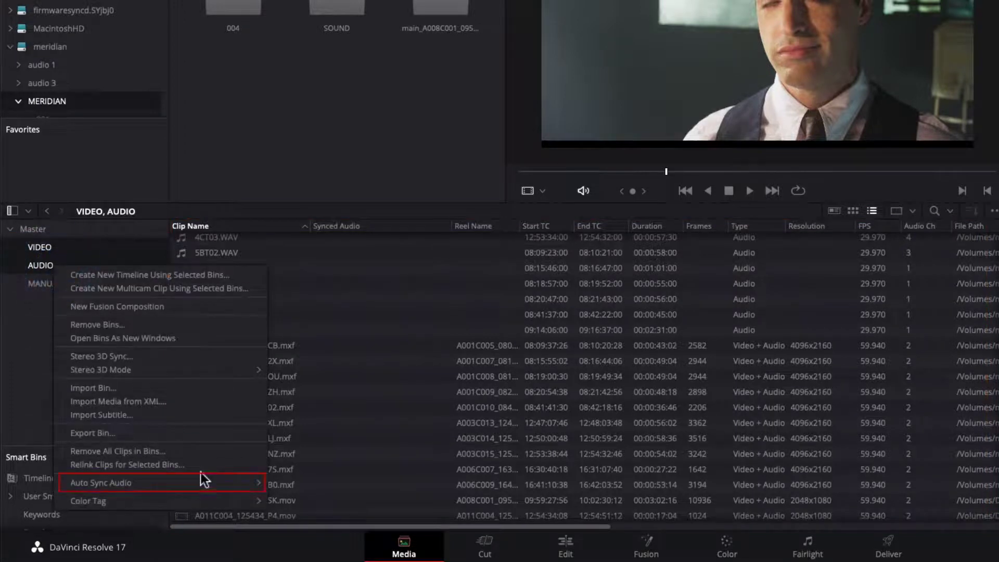
{"action": "mouse_move", "coordinate": [201, 482]}
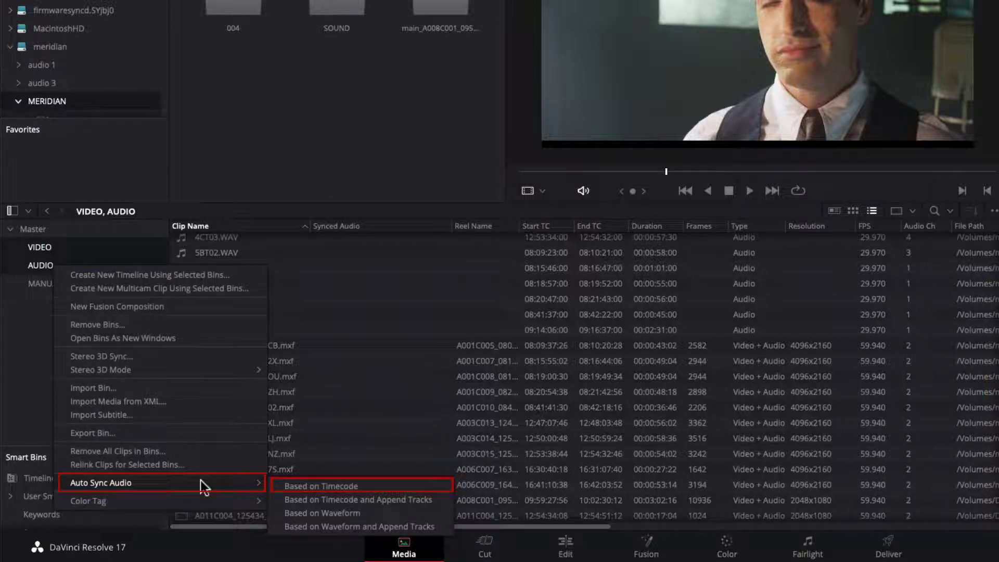
{"action": "left_click", "coordinate": [380, 489]}
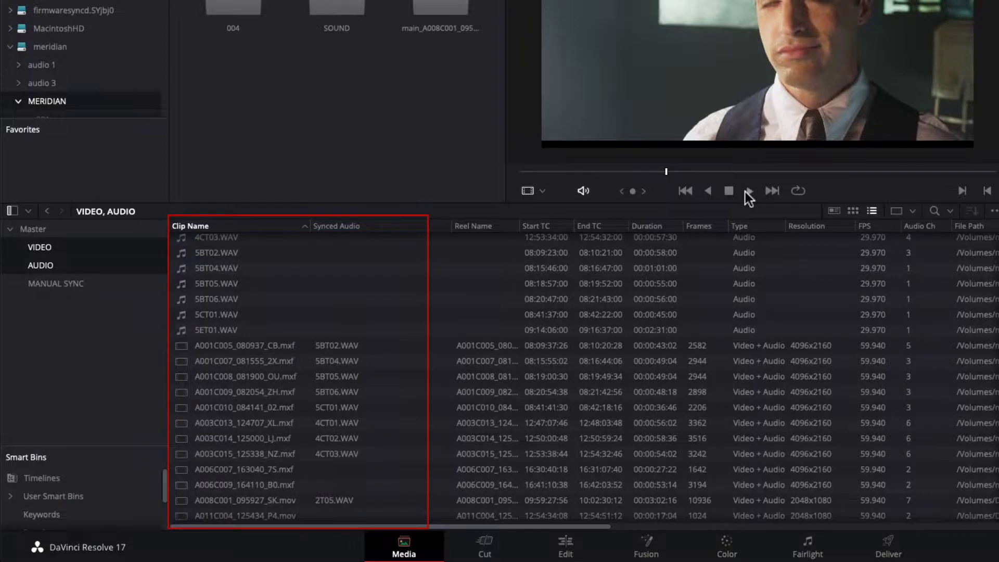
{"action": "left_click", "coordinate": [747, 191]}
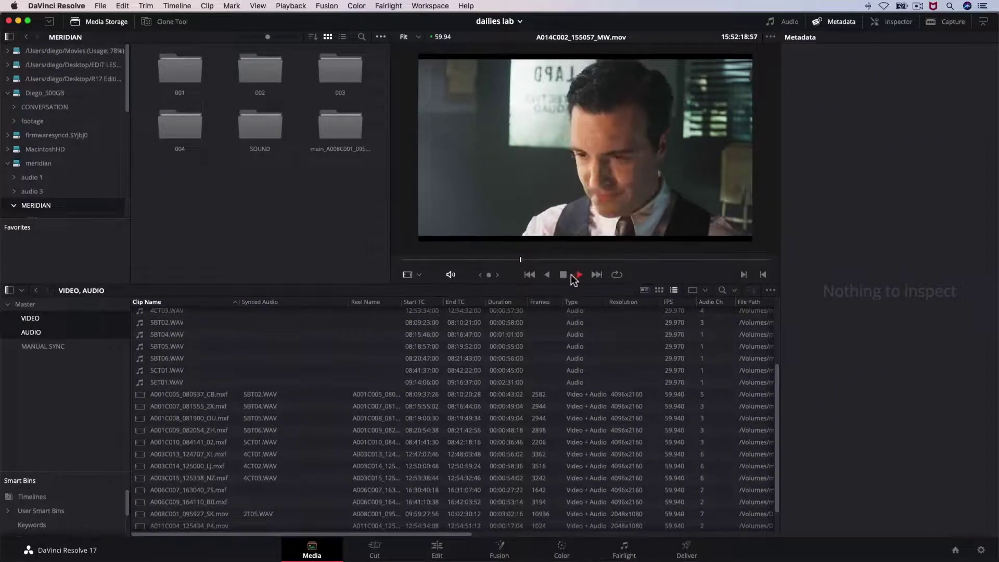
{"action": "left_click", "coordinate": [564, 274]}
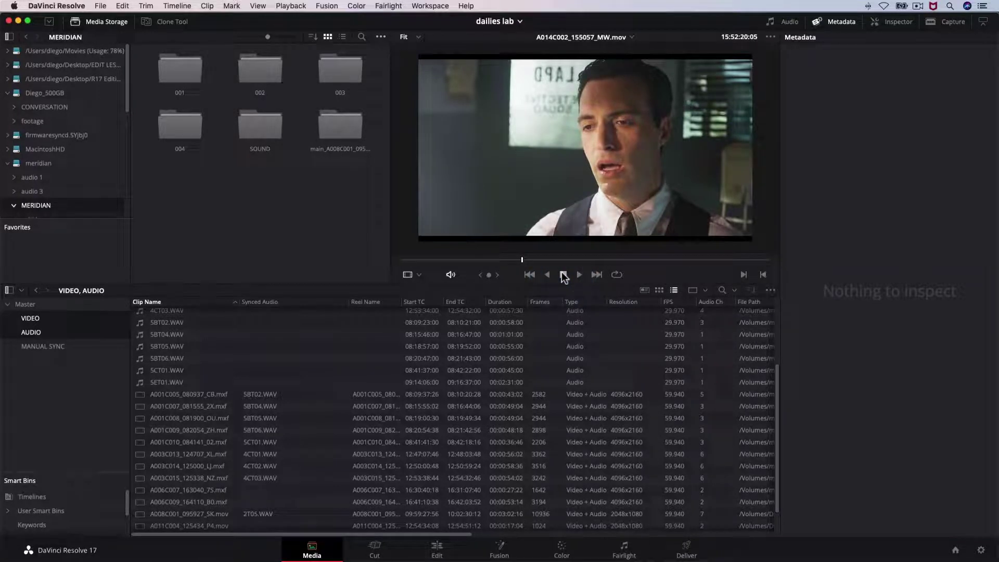
- Load SA008C003_102446_UC.mov from the MANUAL SYNC bin with the audio waveform view open, and scrub the clip back to its slate
{"action": "left_click", "coordinate": [56, 347]}
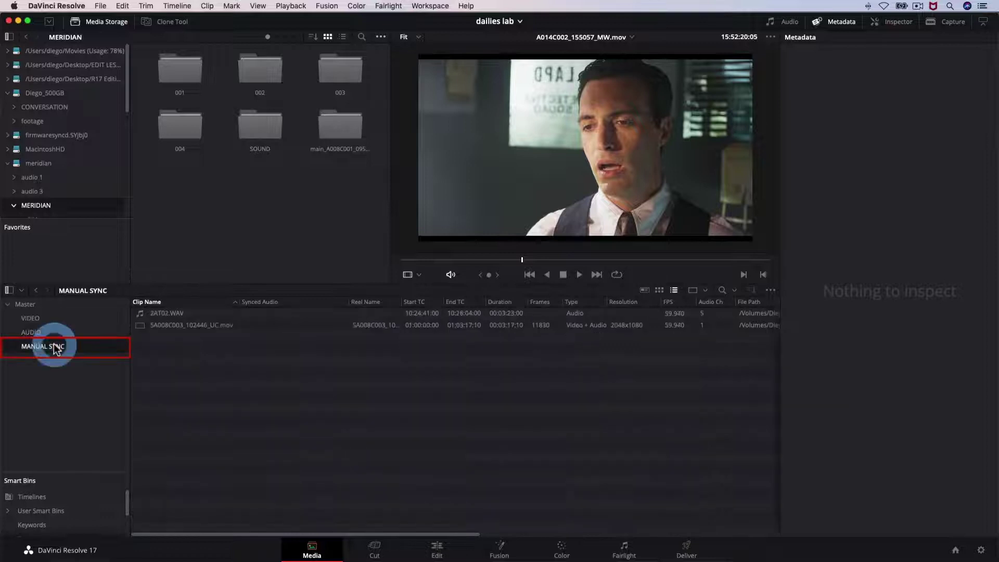
{"action": "left_click", "coordinate": [182, 332]}
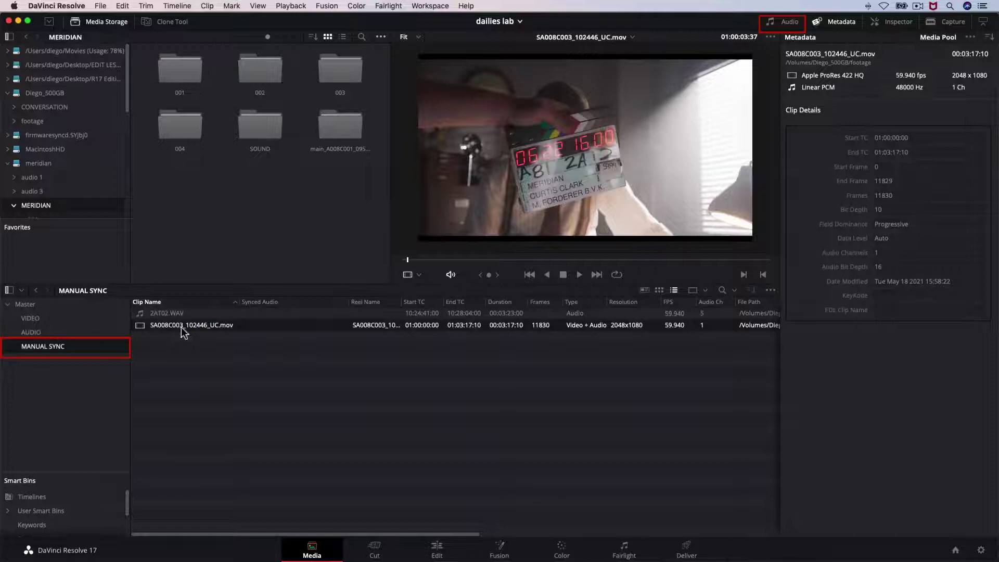
{"action": "left_click", "coordinate": [794, 24]}
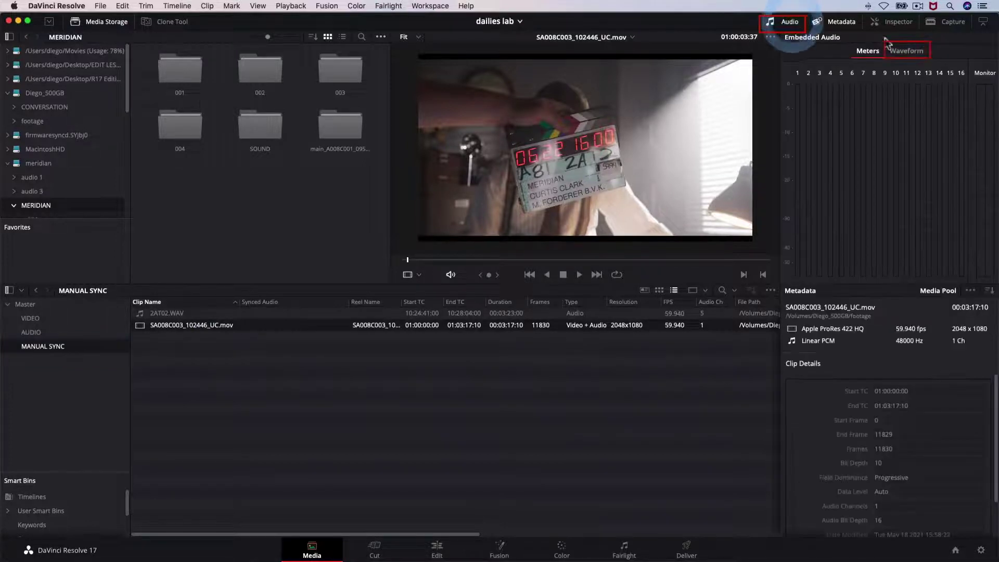
{"action": "left_click", "coordinate": [905, 50]}
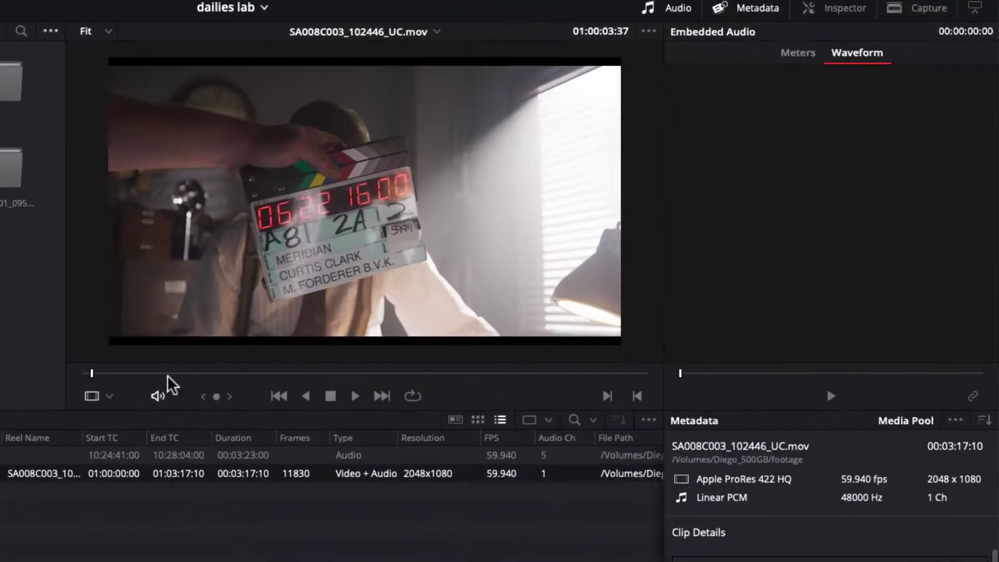
{"action": "left_click", "coordinate": [443, 259]}
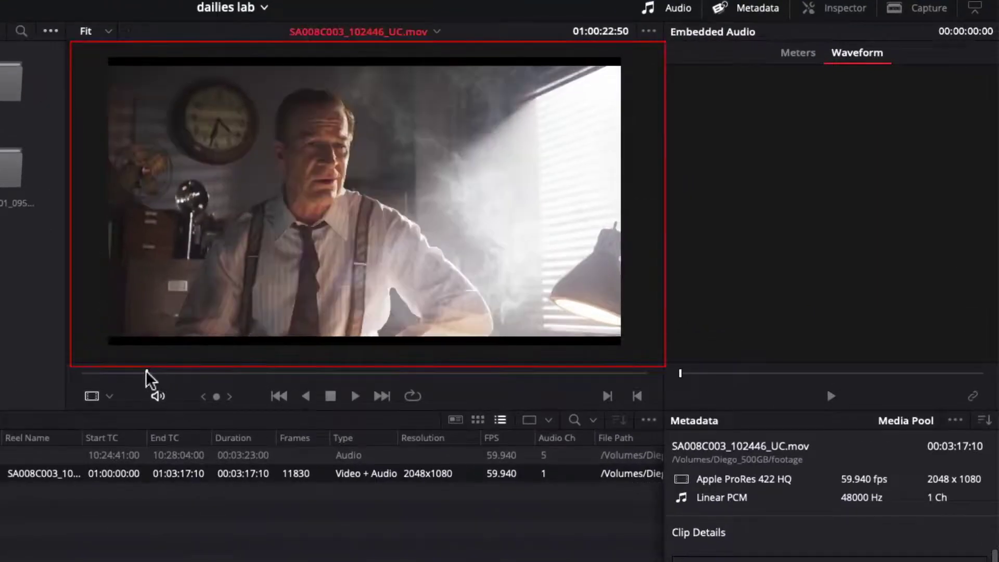
{"action": "left_click_drag", "start_coordinate": [146, 372], "coordinate": [92, 372]}
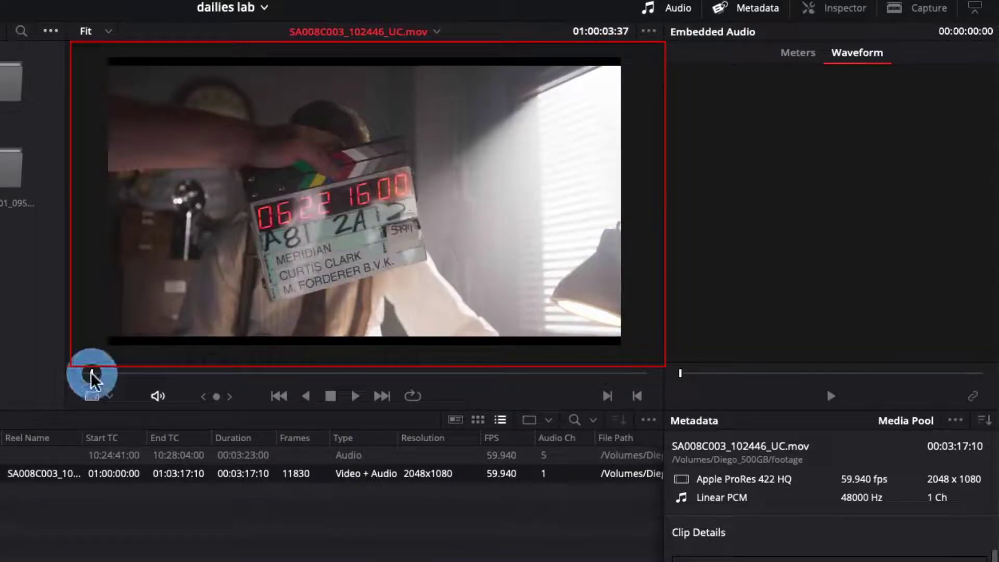
- Load 2AT02.WAV in the waveform view and move its playhead to the clap sound at 10:24:48:07
{"action": "left_click", "coordinate": [61, 456]}
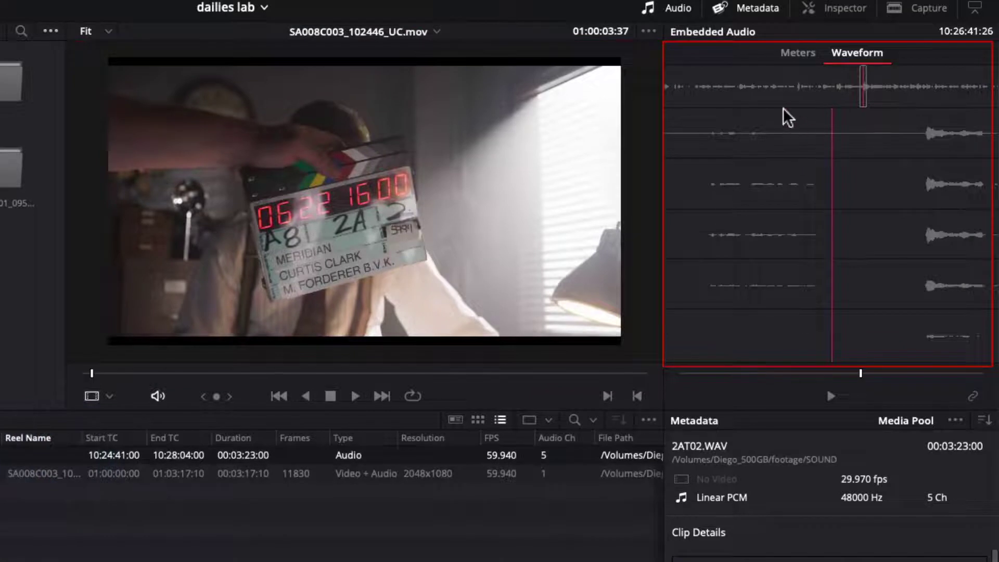
{"action": "left_click_drag", "start_coordinate": [797, 86], "coordinate": [675, 102]}
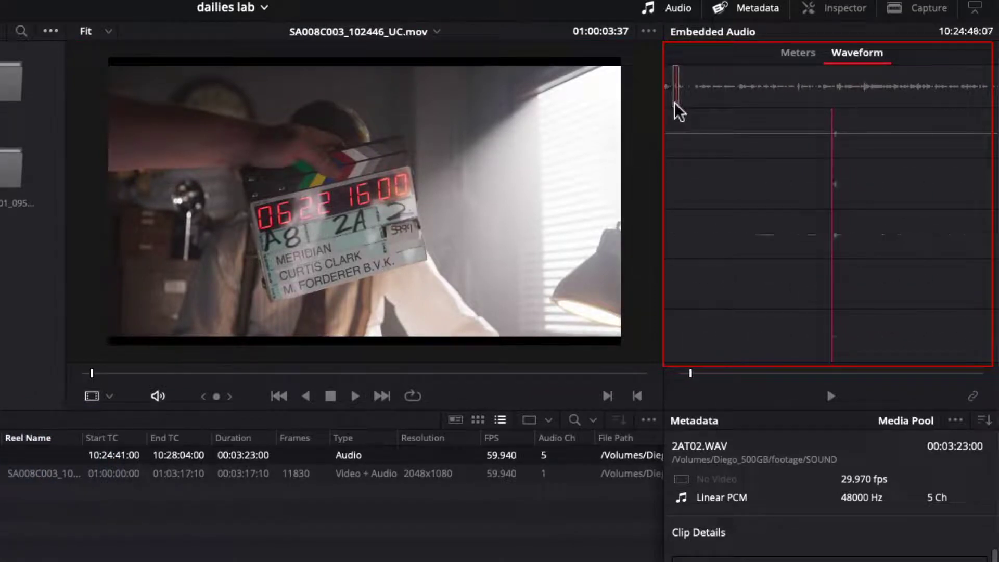
{"action": "left_click", "coordinate": [674, 102]}
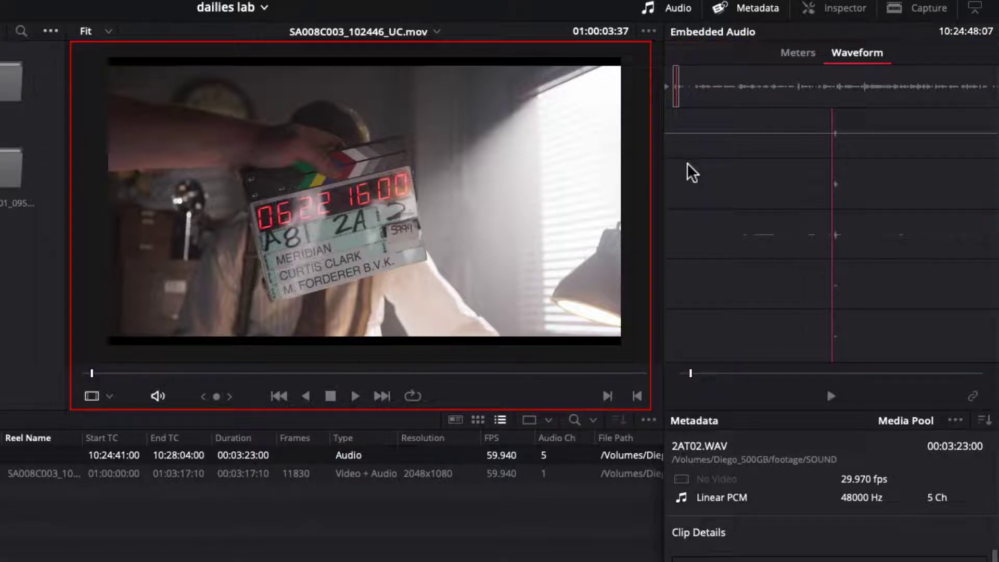
- Position the playhead of SA008C003_102446_UC.mov on the frame where the slate closes, at 01:00:03:02
{"action": "left_click", "coordinate": [134, 309]}
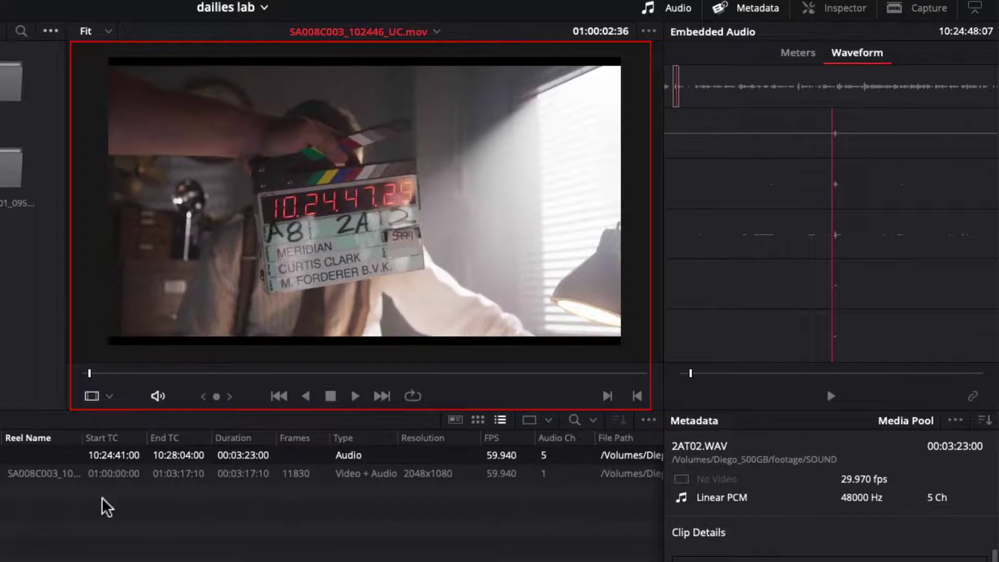
{"action": "key", "text": "l"}
{"action": "key", "text": "End"}
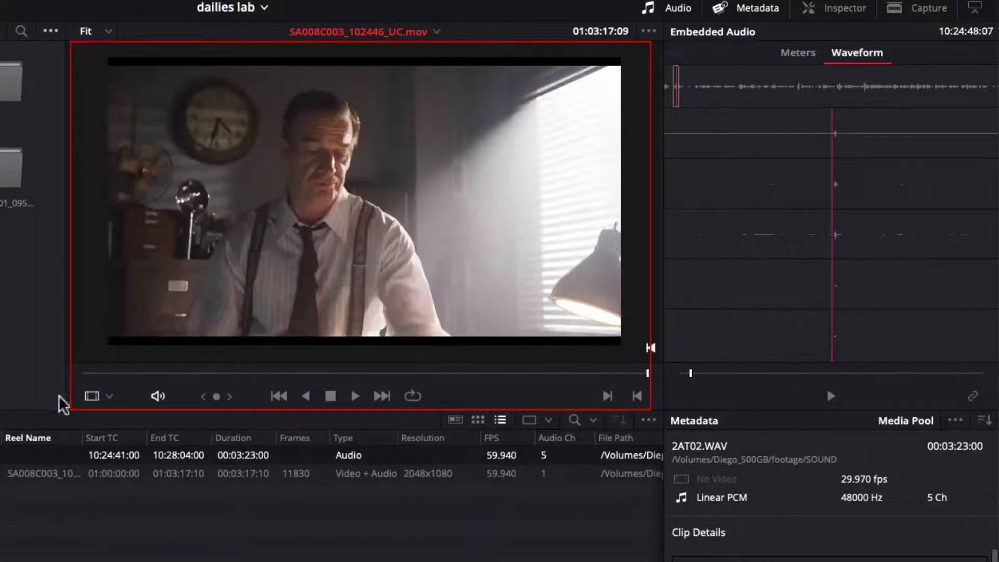
{"action": "left_click", "coordinate": [98, 374]}
{"action": "left_click_drag", "start_coordinate": [95, 379], "coordinate": [90, 378]}
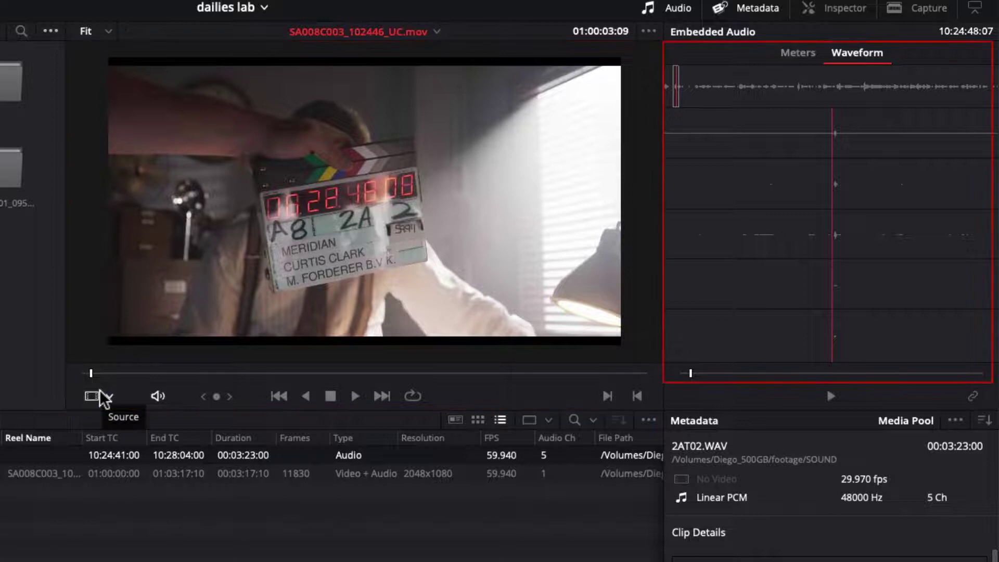
{"action": "key", "text": "Left"}
{"action": "key", "text": "Left"}
{"action": "key", "text": "Left"}
{"action": "key", "text": "Left"}
{"action": "key", "text": "Left"}
{"action": "key", "text": "Left"}
{"action": "key", "text": "Left"}
{"action": "key", "text": "Left"}
{"action": "key", "text": "Left"}
{"action": "key", "text": "Left"}
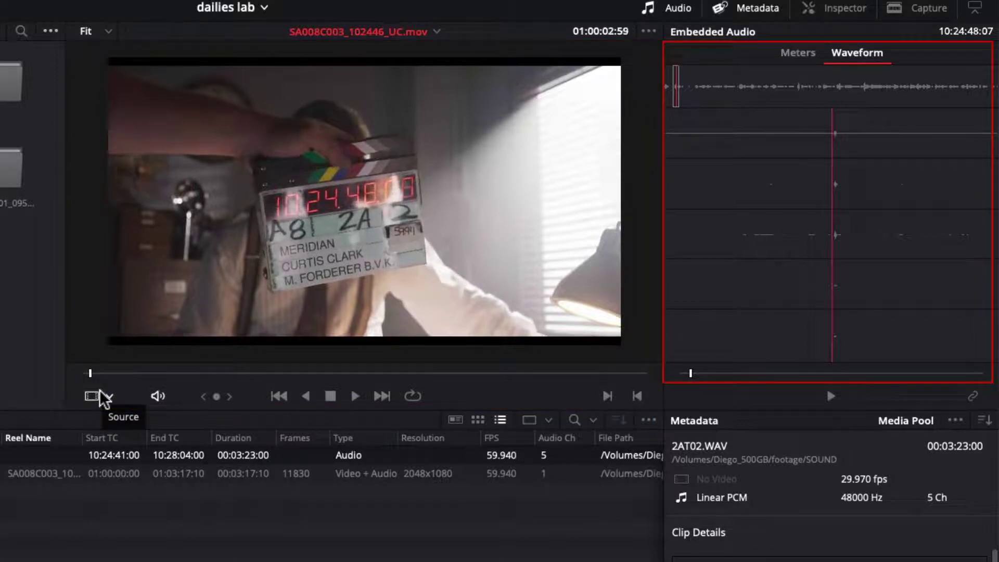
{"action": "key", "text": "Right"}
{"action": "key", "text": "Right"}
{"action": "key", "text": "Right"}
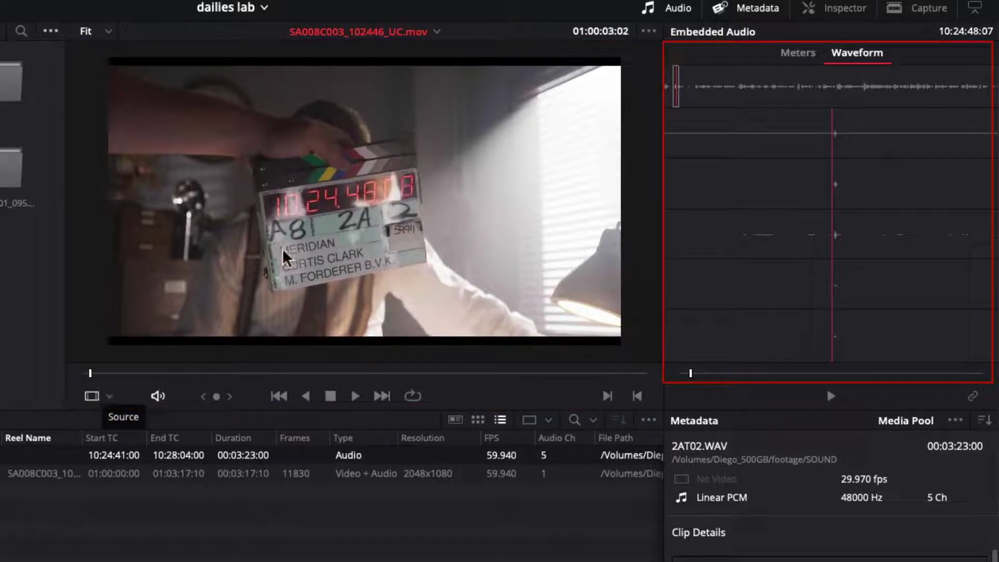
- Fine-tune the 2AT02.WAV playhead to the clap at 10:24:48:07 and link the audio to the video clip
{"action": "left_click", "coordinate": [793, 345]}
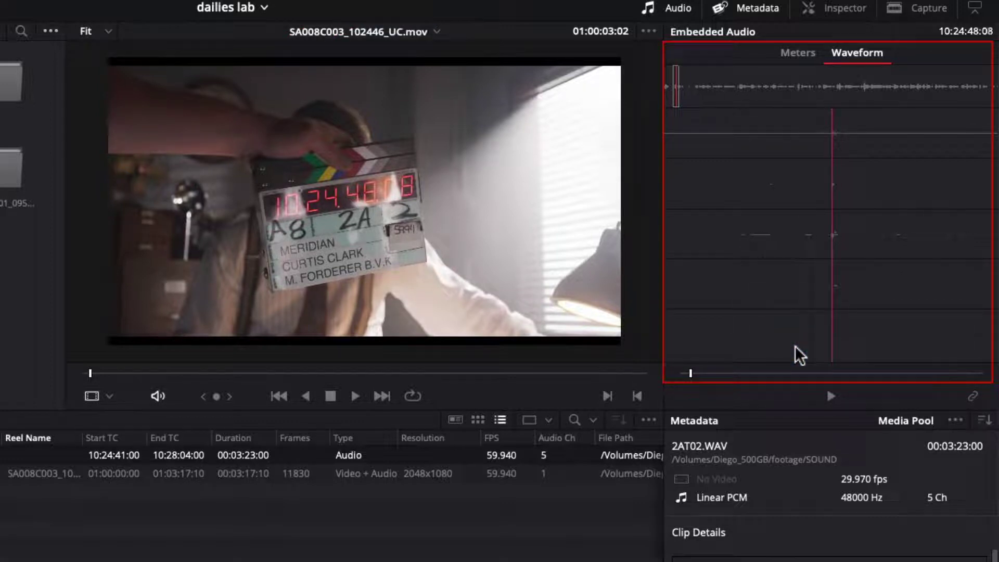
{"action": "key", "text": "Left"}
{"action": "key", "text": "space"}
{"action": "key", "text": "space"}
{"action": "key", "text": "Left"}
{"action": "key", "text": "Left"}
{"action": "key", "text": "Left"}
{"action": "key", "text": "Left"}
{"action": "key", "text": "Left"}
{"action": "key", "text": "Left"}
{"action": "key", "text": "Left"}
{"action": "key", "text": "Left"}
{"action": "key", "text": "Left"}
{"action": "key", "text": "Left"}
{"action": "key", "text": "Left"}
{"action": "key", "text": "Left"}
{"action": "key", "text": "Left"}
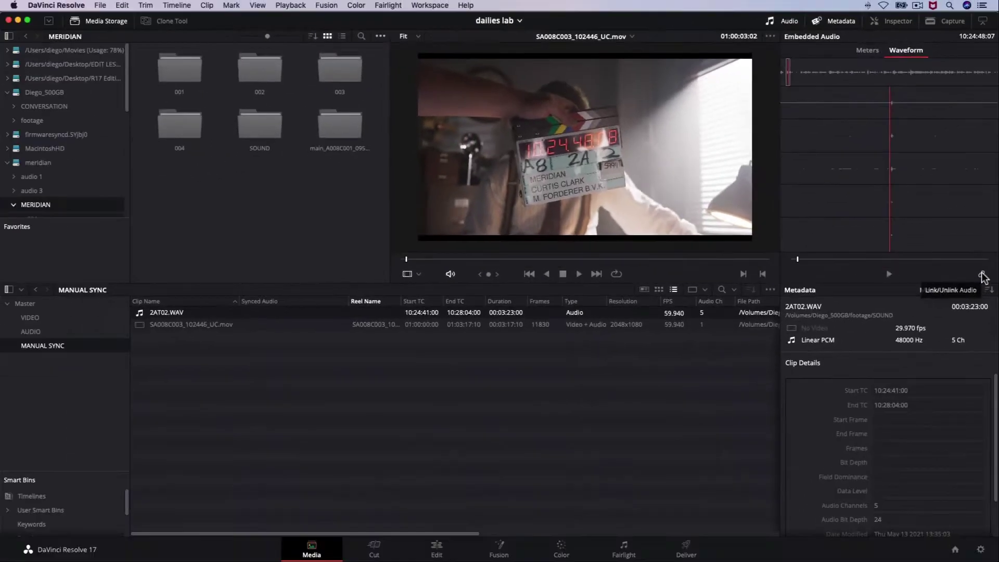
{"action": "left_click", "coordinate": [983, 276]}
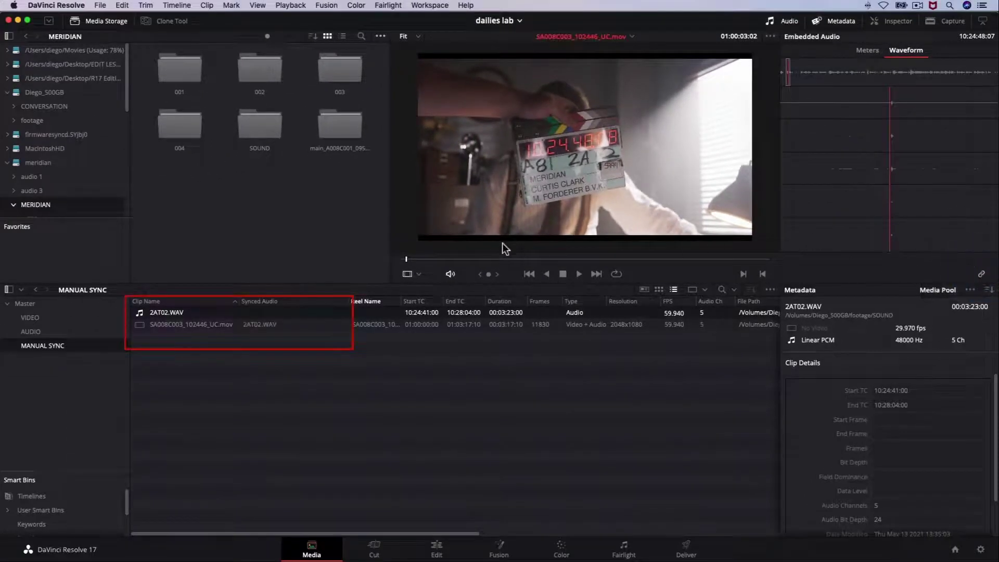
- Play the linked clip from about 01:00:20:03 to check its sync, and bring up the Slip Audio options
{"action": "mouse_move", "coordinate": [420, 259]}
{"action": "left_mouse_down"}
{"action": "mouse_move", "coordinate": [449, 264]}
{"action": "mouse_move", "coordinate": [439, 262]}
{"action": "left_mouse_up"}
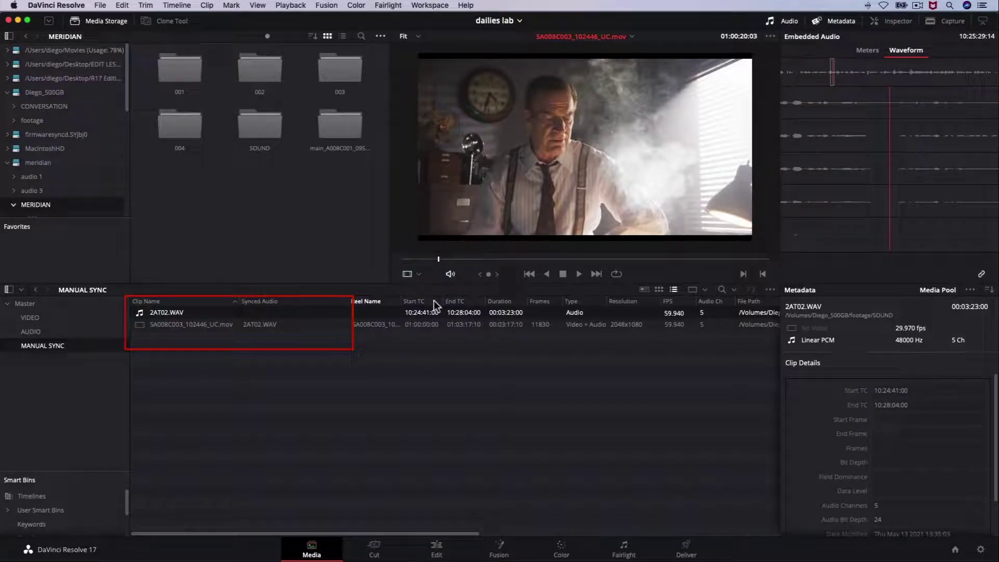
{"action": "key", "text": "space"}
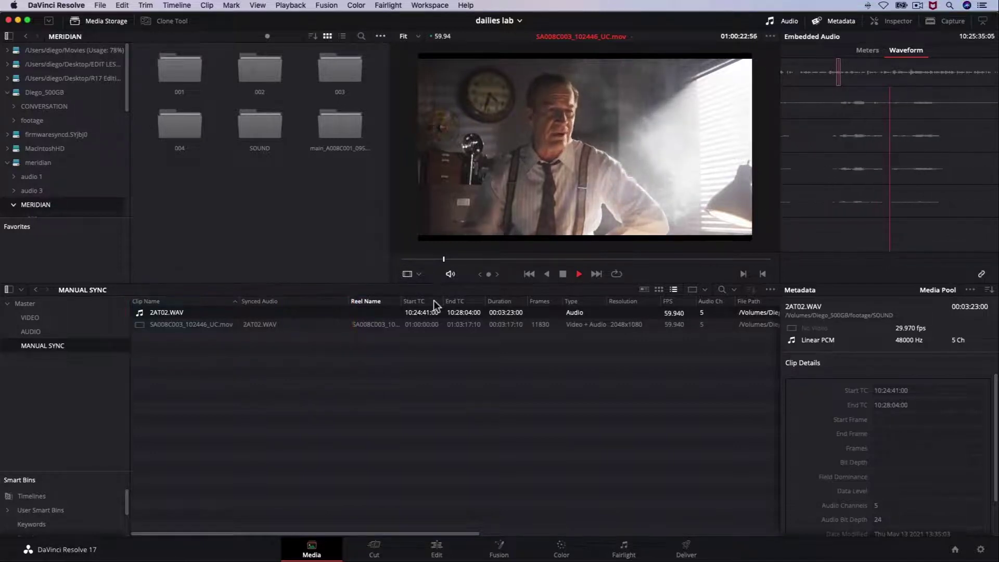
{"action": "key", "text": "space"}
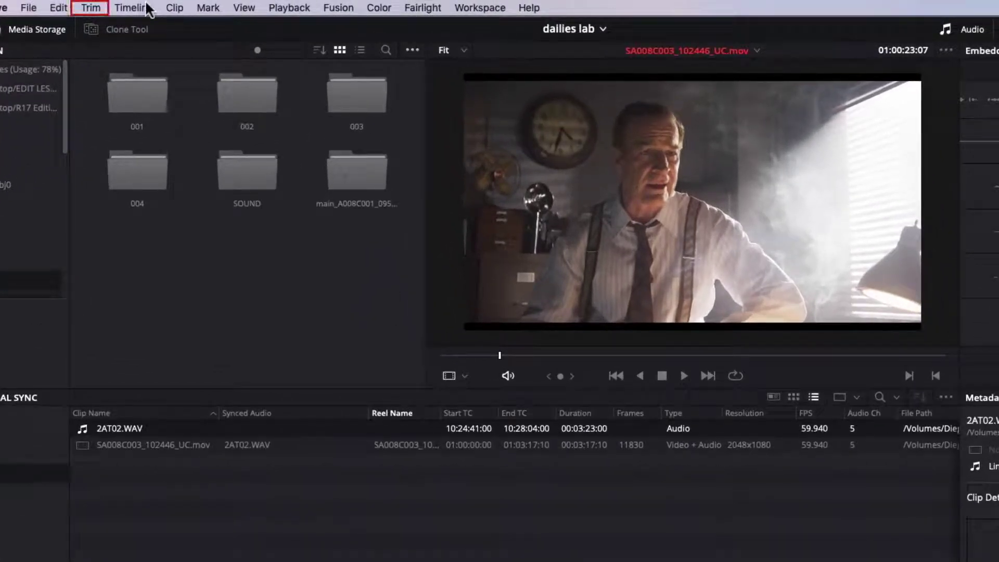
{"action": "left_click", "coordinate": [91, 8]}
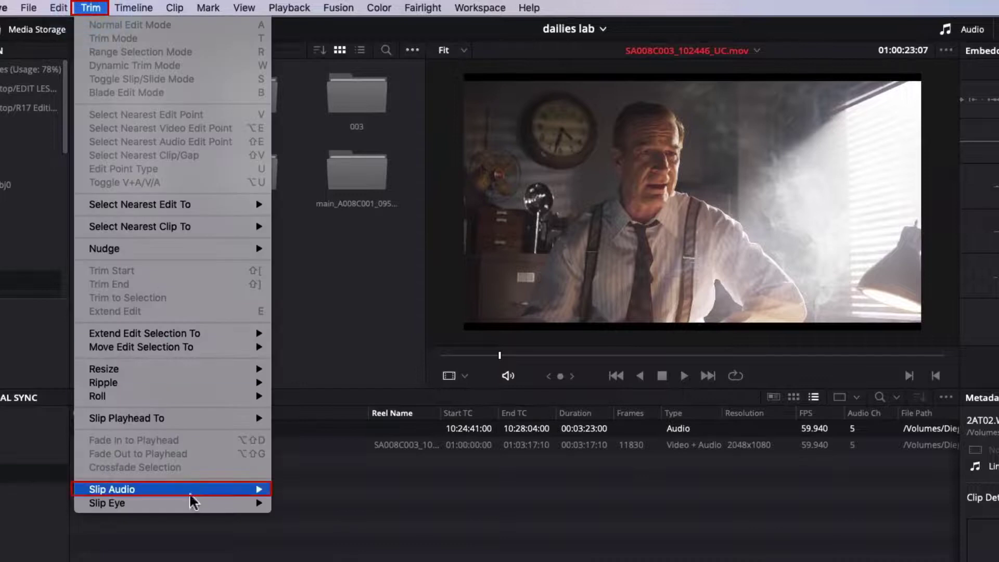
{"action": "mouse_move", "coordinate": [196, 495]}
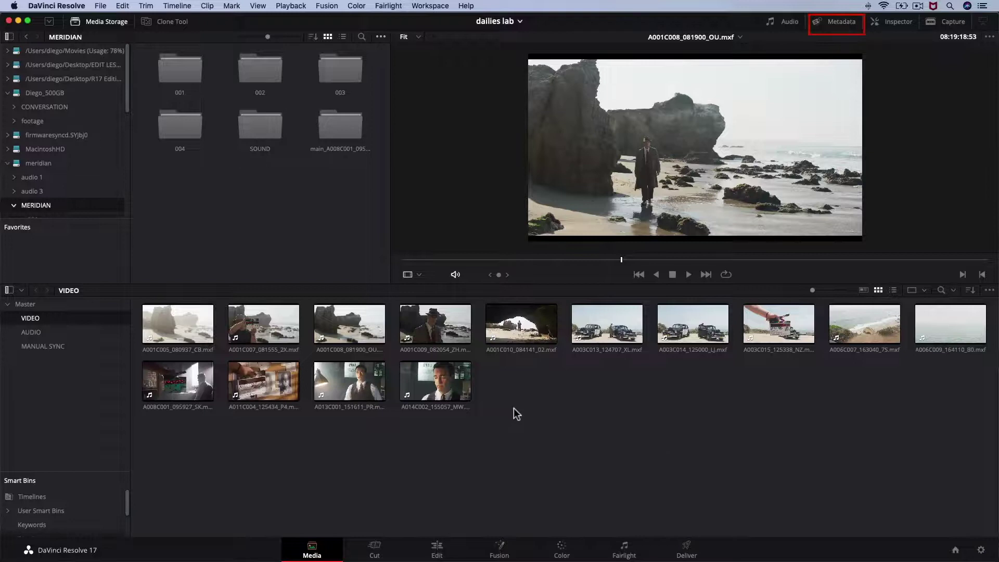
- Show the Shot & Scene metadata group for the clip A001C008_081900_OU.mxf in the VIDEO bin
{"action": "left_click", "coordinate": [365, 333]}
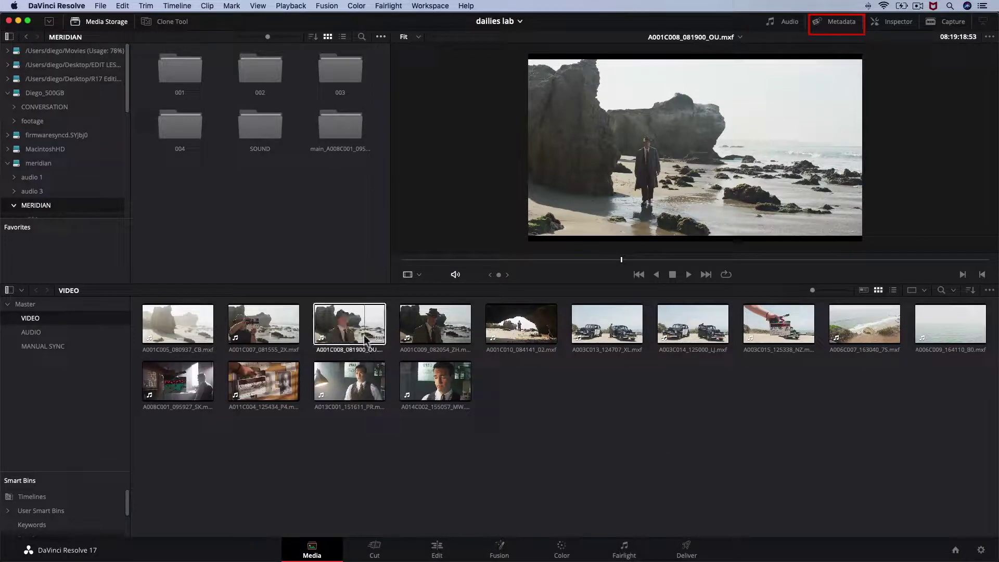
{"action": "left_click", "coordinate": [855, 27]}
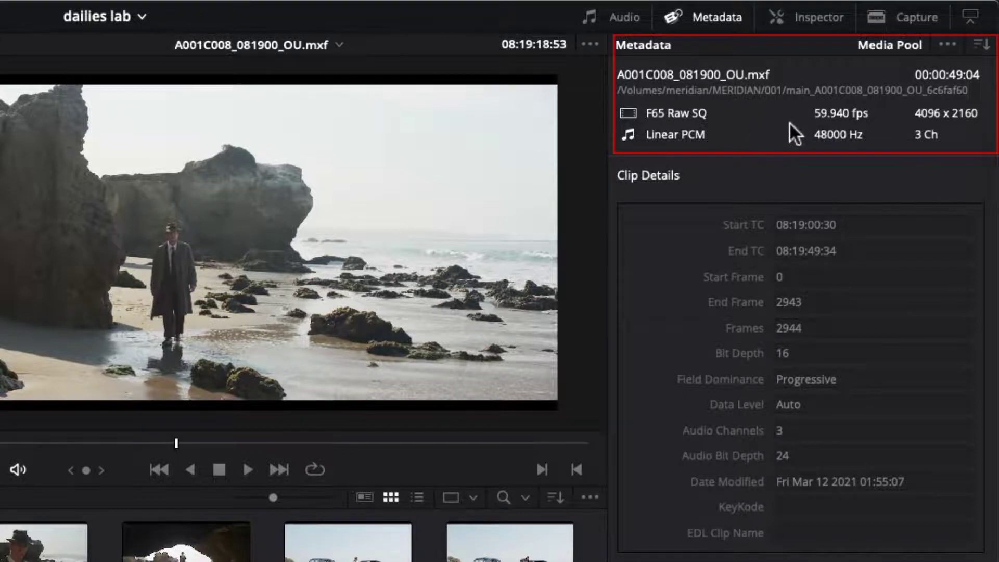
{"action": "left_click", "coordinate": [981, 45]}
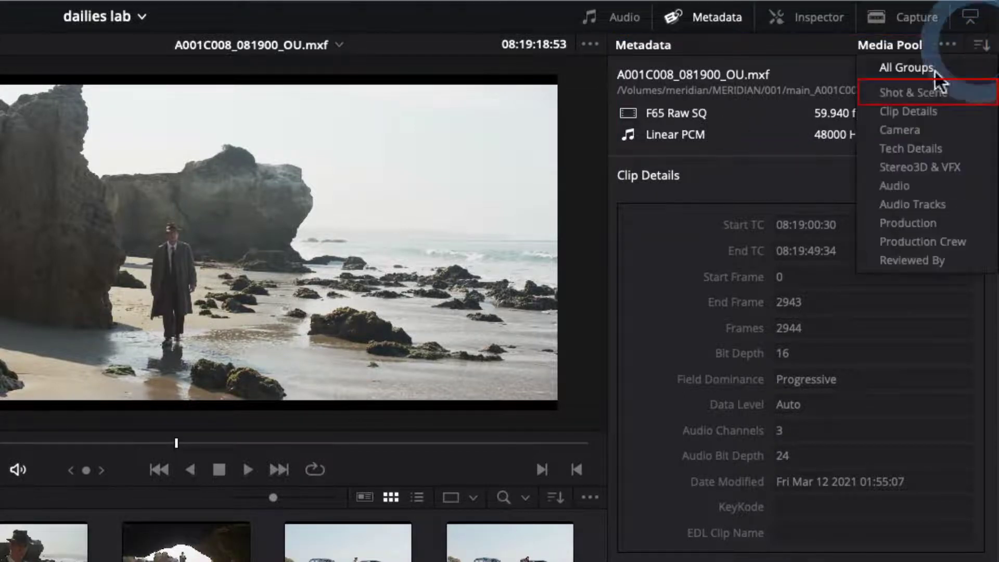
{"action": "left_click", "coordinate": [915, 92]}
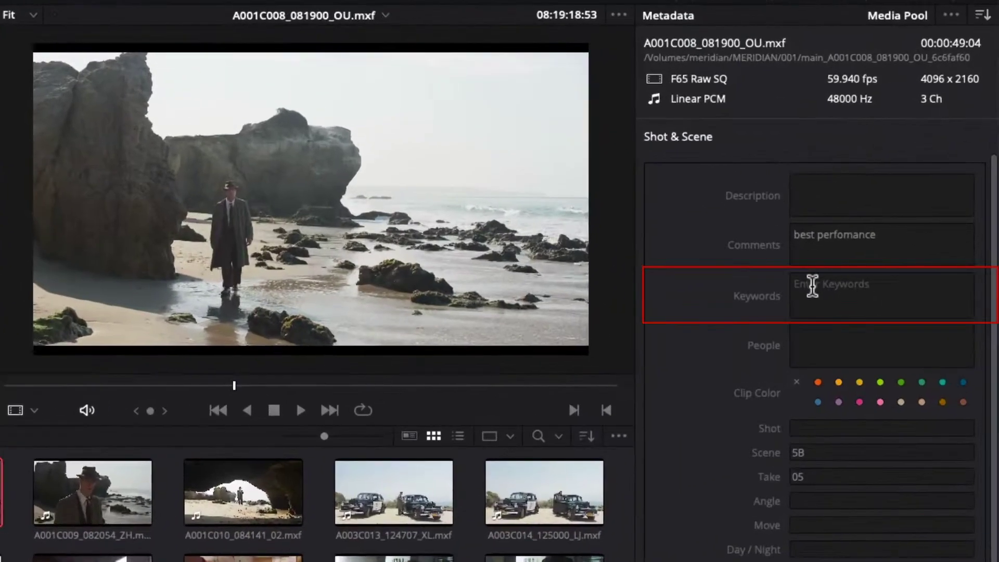
- Add the keyword beach and the description "long walk" to the clip A001C008_081900_OU.mxf
{"action": "left_click", "coordinate": [813, 285]}
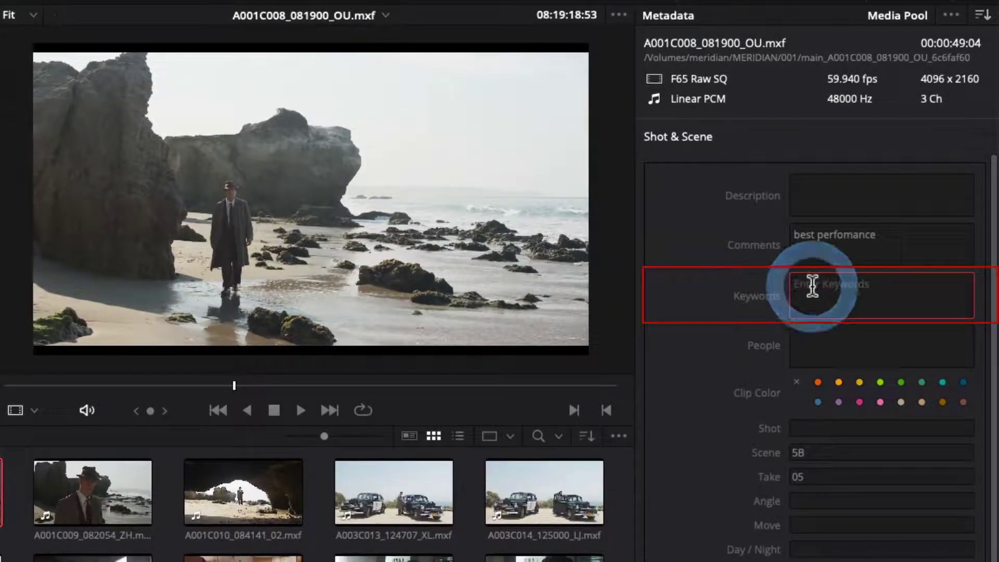
{"action": "type", "text": "Beach"}
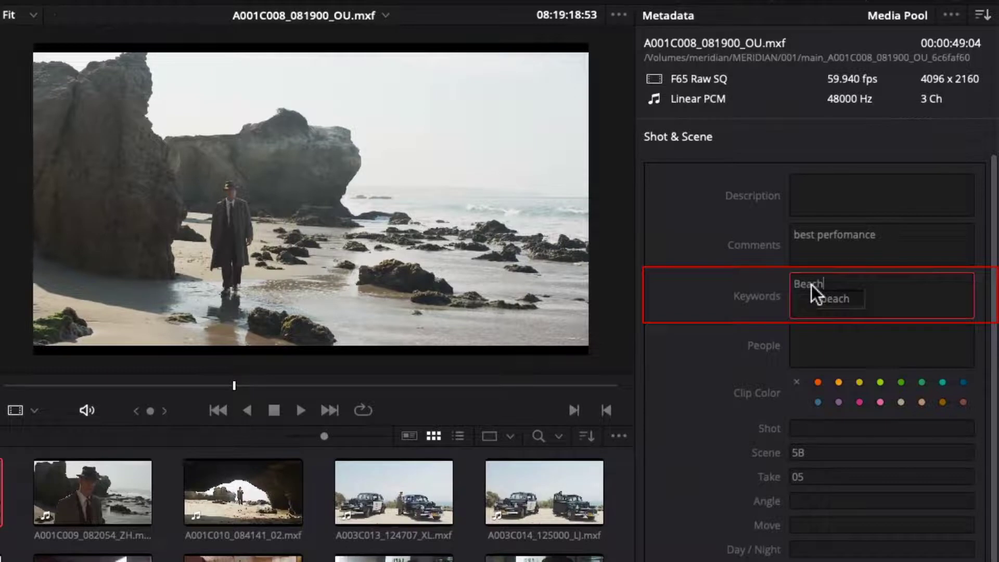
{"action": "key", "text": "Return"}
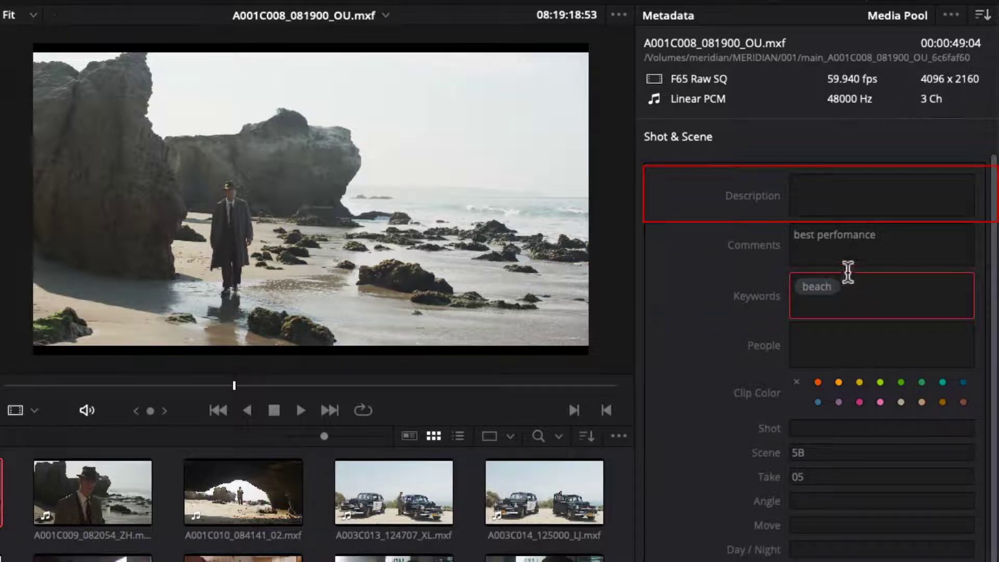
{"action": "left_click", "coordinate": [836, 197]}
{"action": "type", "text": "long w"}
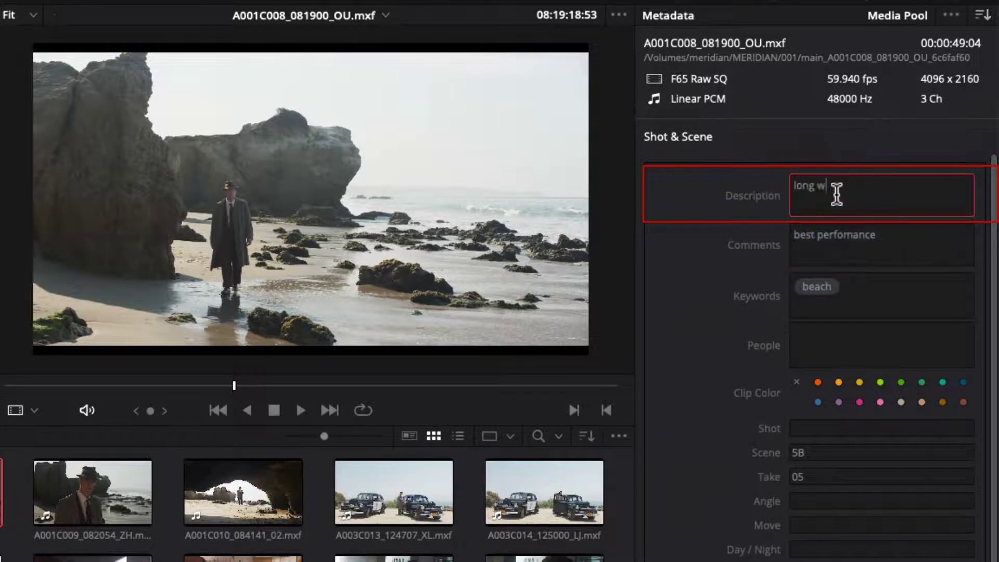
{"action": "type", "text": "alk"}
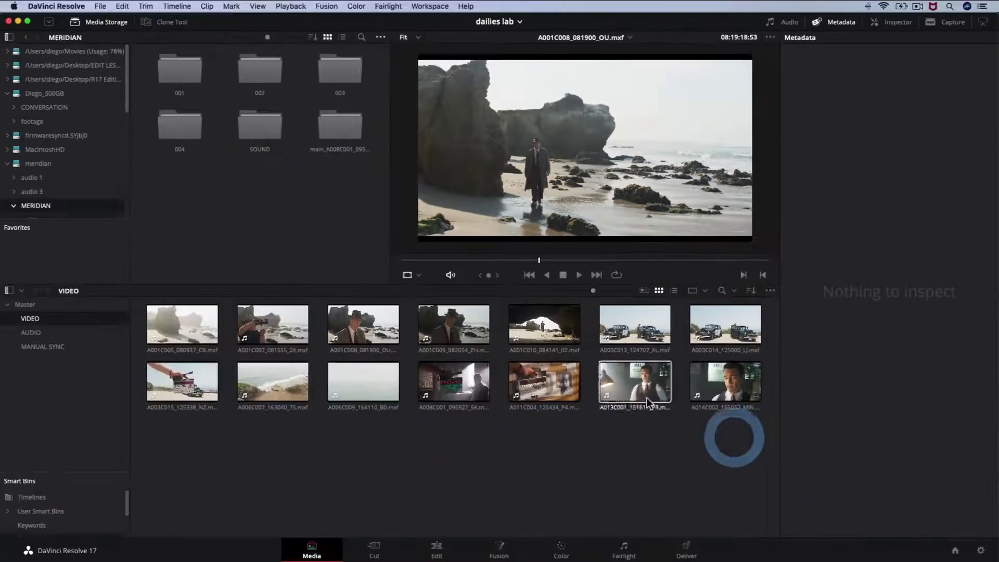
{"action": "left_click", "coordinate": [221, 507]}
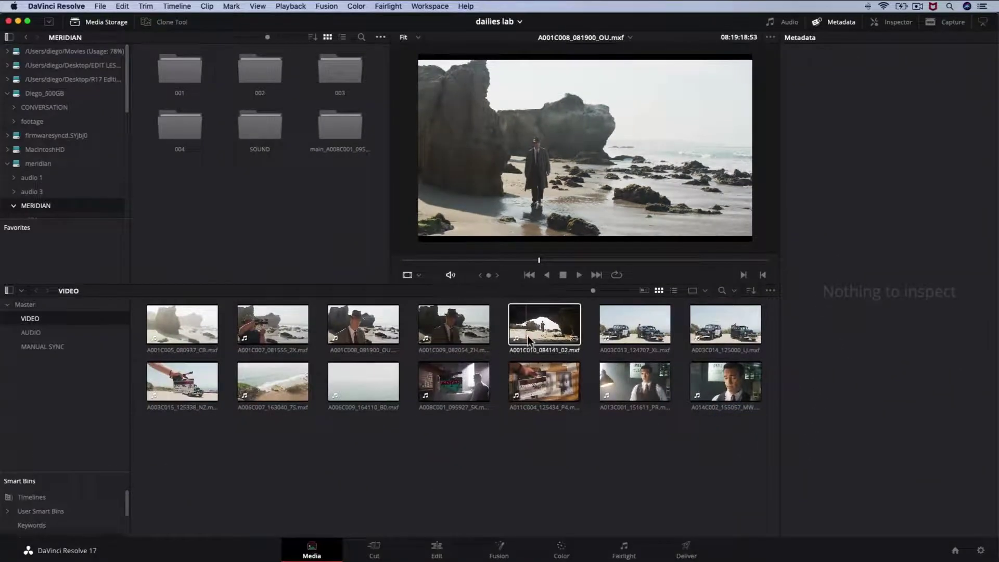
- Mark A001C010_084141_02.mxf and A003C014_125000_LJ.mxf as Good Take in one go, save the change, and check it on A003C014_125000_LJ.mxf
{"action": "left_click", "coordinate": [532, 335]}
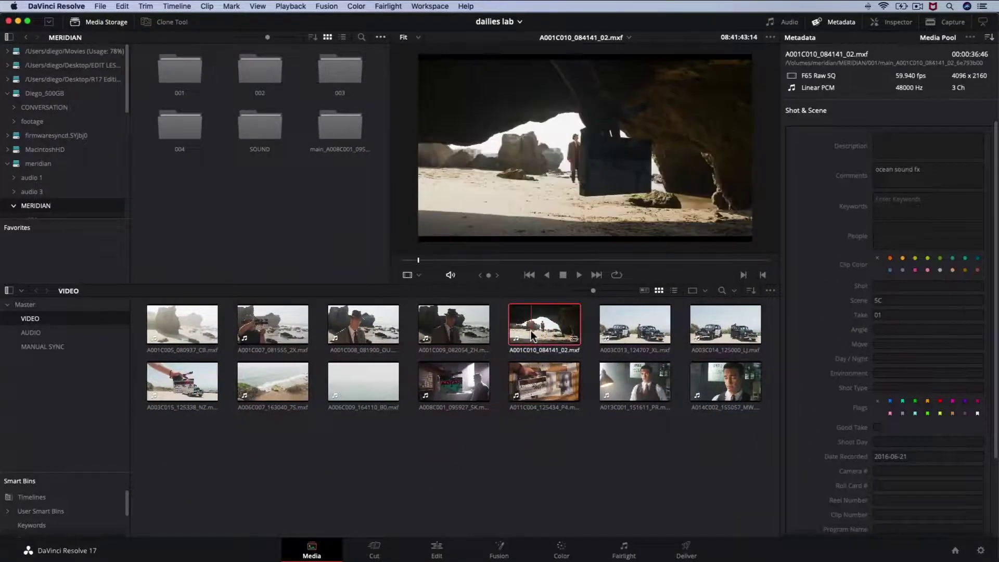
{"action": "left_click", "coordinate": [720, 325], "text": "super"}
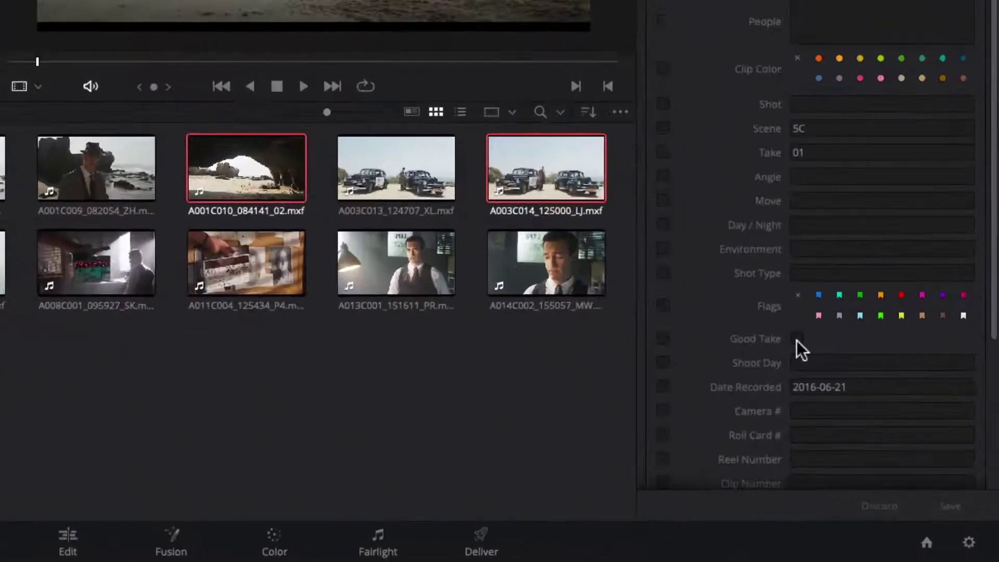
{"action": "left_click", "coordinate": [878, 427]}
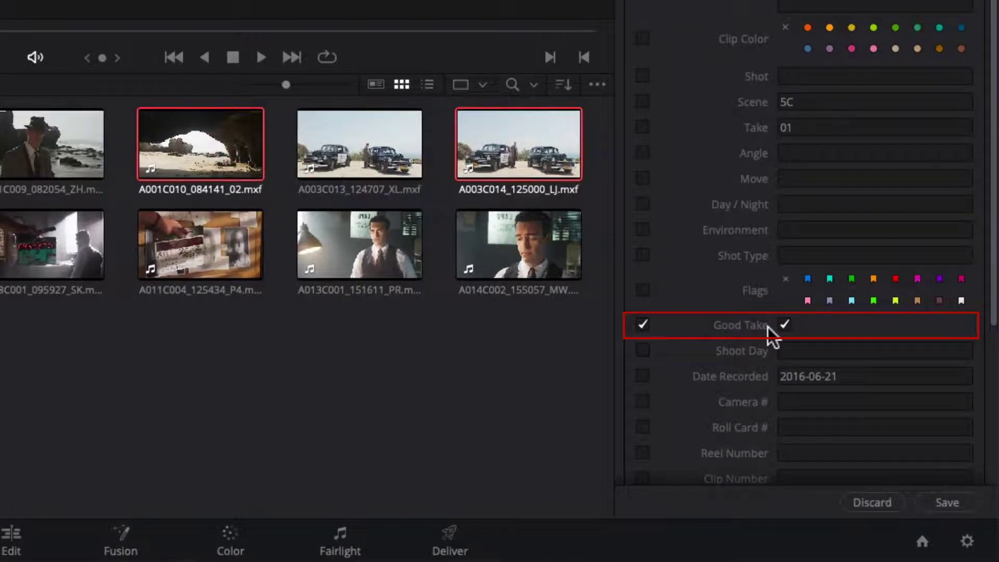
{"action": "left_click", "coordinate": [956, 503]}
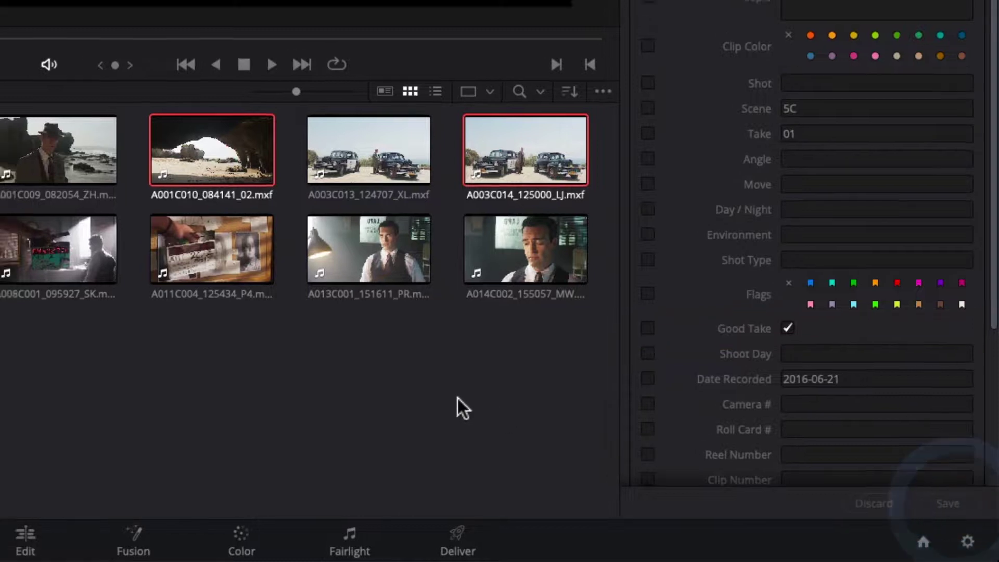
{"action": "left_click", "coordinate": [459, 400]}
{"action": "left_click", "coordinate": [523, 151]}
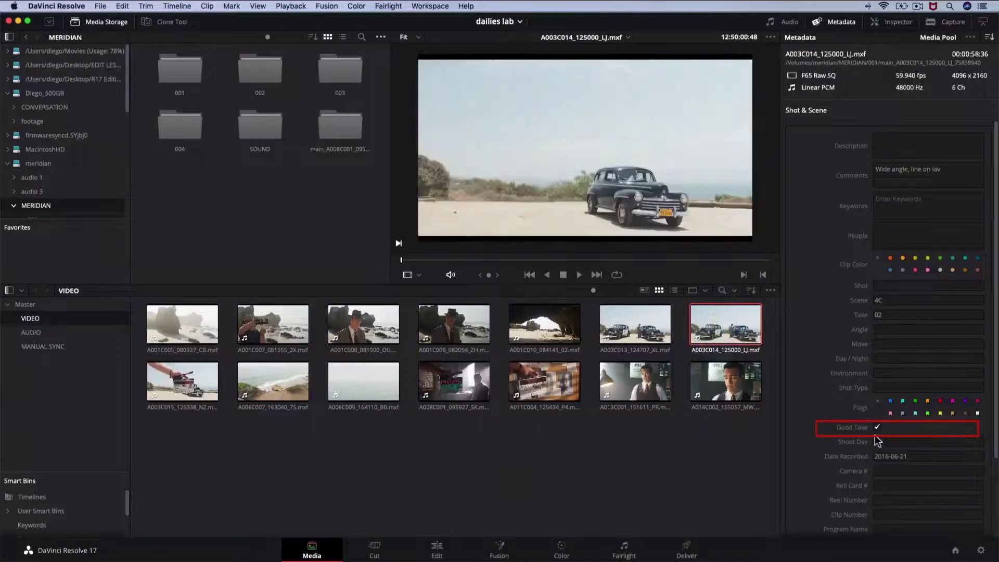
- Show the Tech Details metadata group for the clip A001C010_084141_02.mxf
{"action": "left_click", "coordinate": [545, 325]}
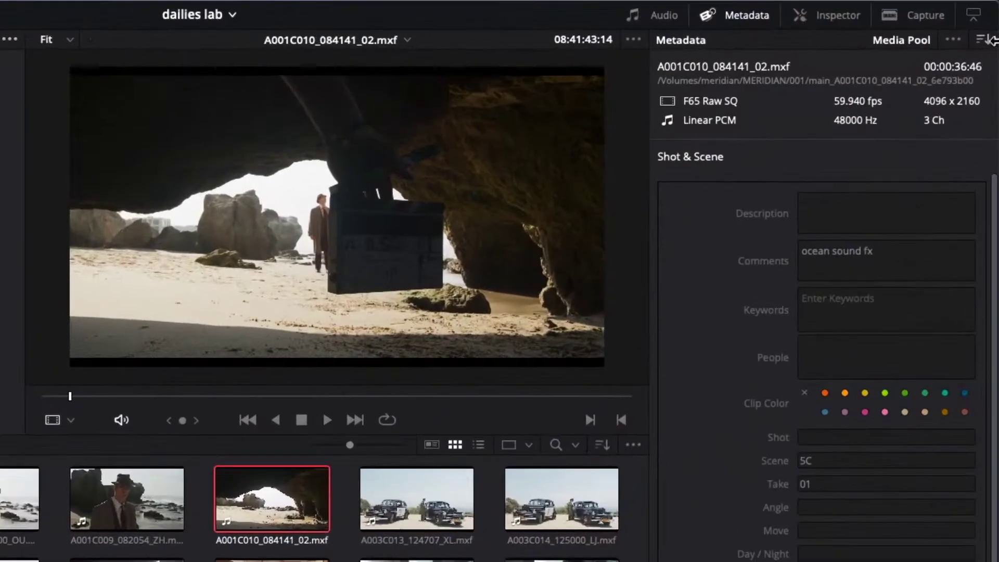
{"action": "left_click", "coordinate": [970, 37]}
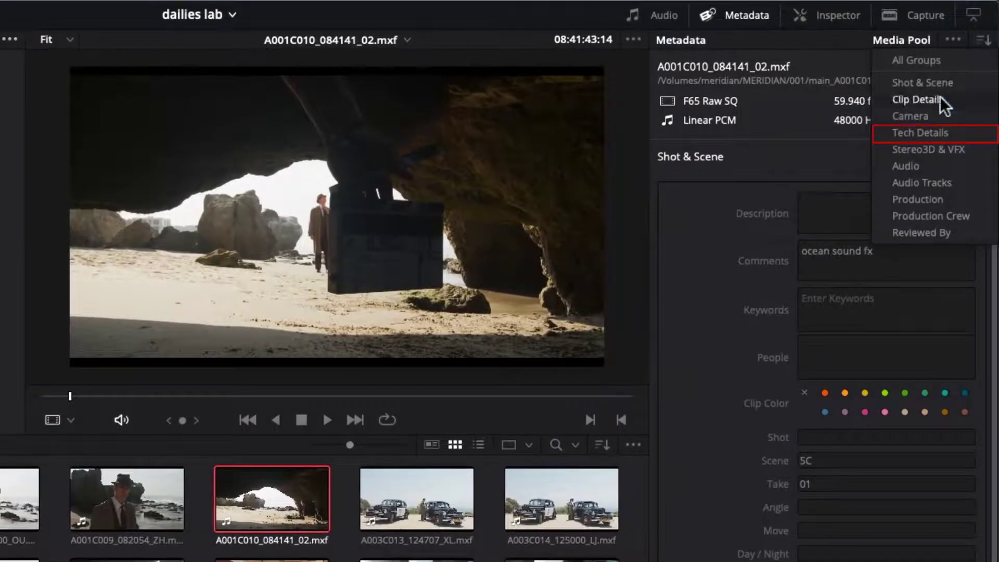
{"action": "left_click", "coordinate": [929, 131]}
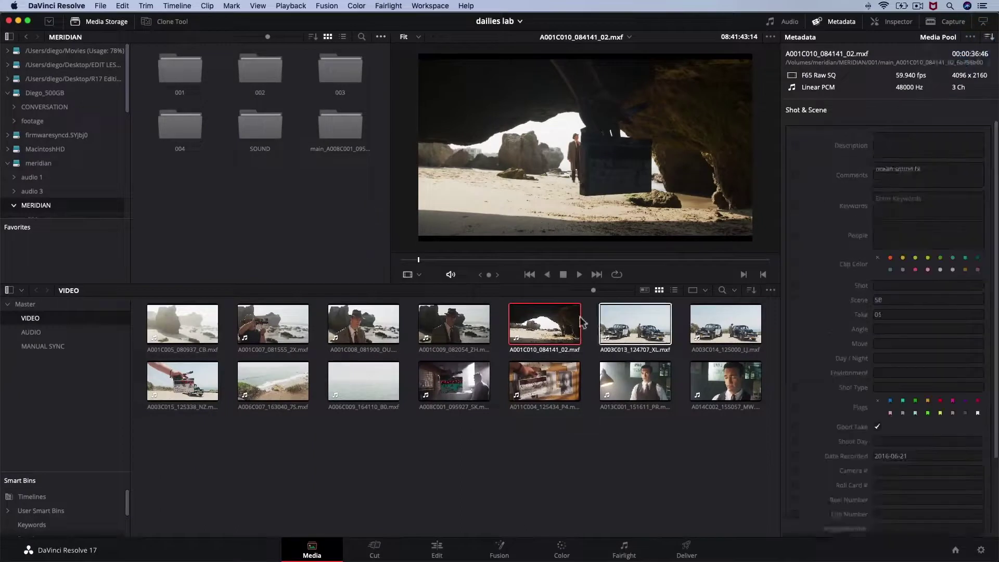
- Add the keyword beach to the A001 beach clips and the keyword meeting to A003C013_124707_XL.mxf
{"action": "left_click", "coordinate": [273, 324], "text": "shift"}
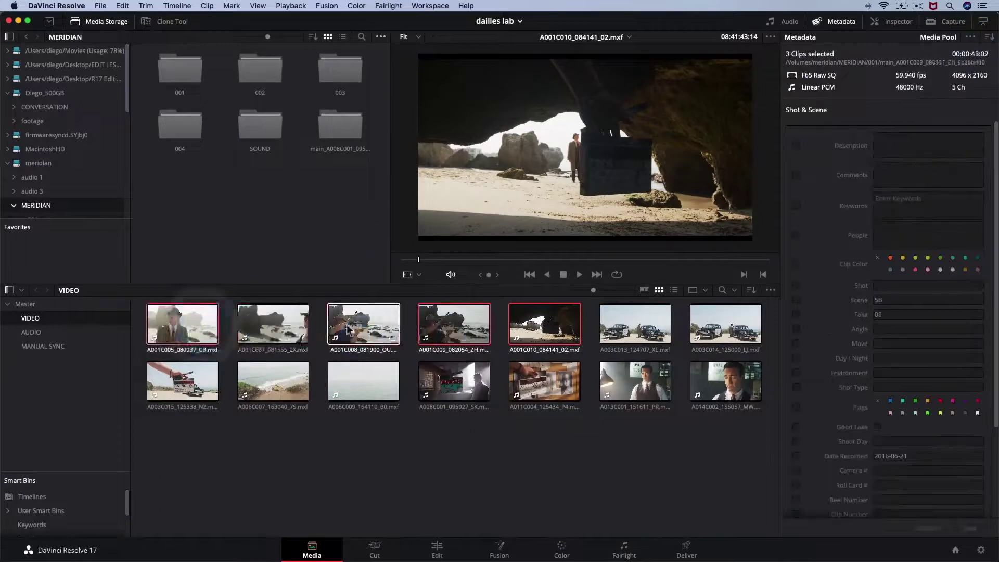
{"action": "left_click", "coordinate": [900, 209]}
{"action": "type", "text": "beach"}
{"action": "left_click", "coordinate": [902, 199]}
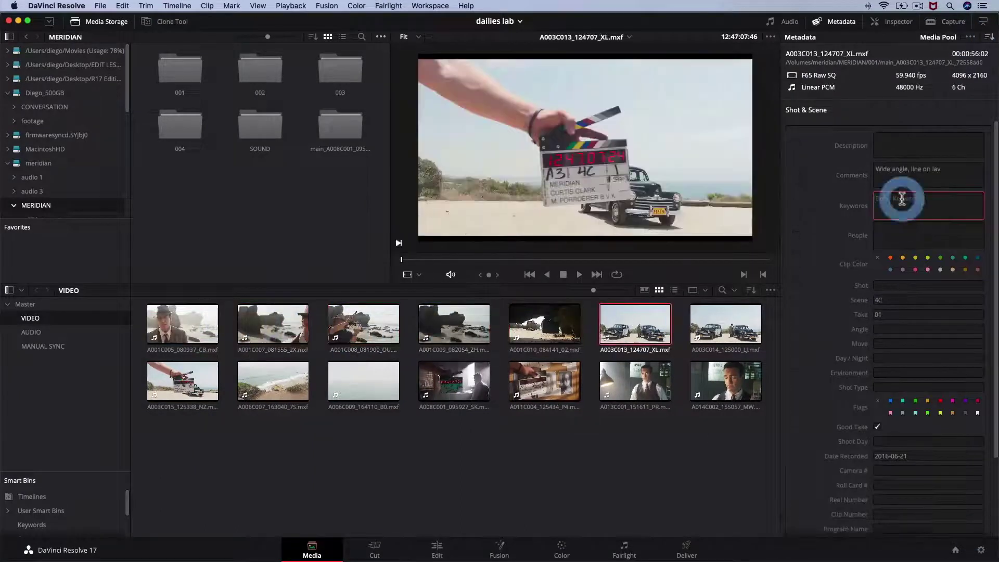
{"action": "key", "text": "Return"}
- Add the keyword office to A008C001, A013C001 and A014C002, and set the Shot of A013C001_151611_PR.mov to MS
{"action": "left_click", "coordinate": [545, 375]}
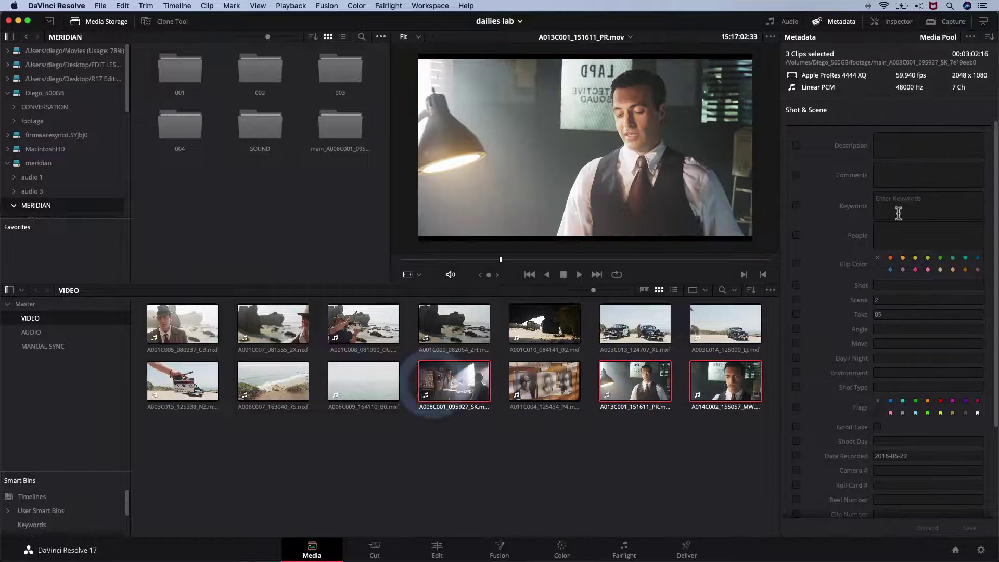
{"action": "left_click", "coordinate": [889, 211]}
{"action": "type", "text": "office"}
{"action": "left_click", "coordinate": [635, 380]}
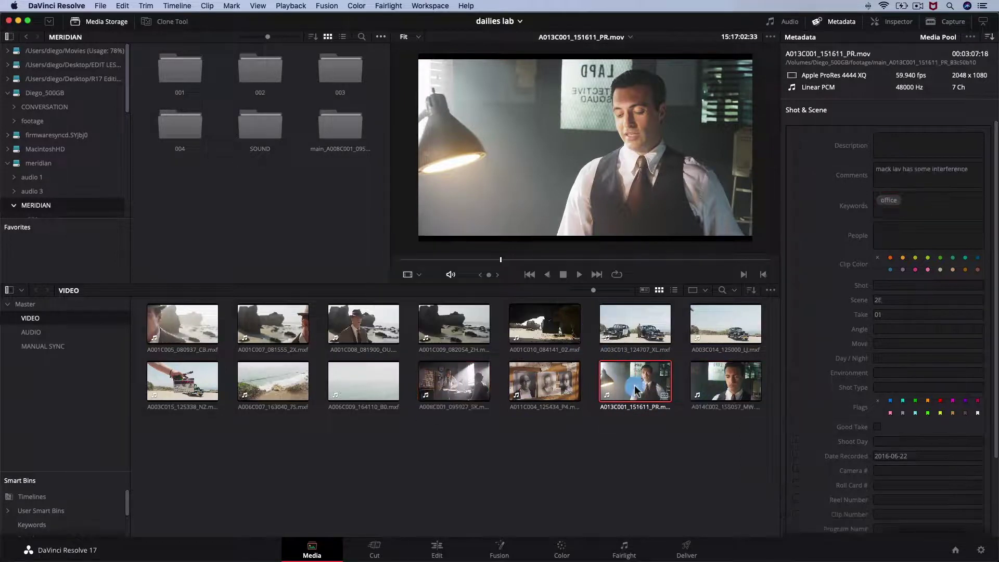
{"action": "left_click", "coordinate": [888, 286]}
{"action": "type", "text": "MS"}
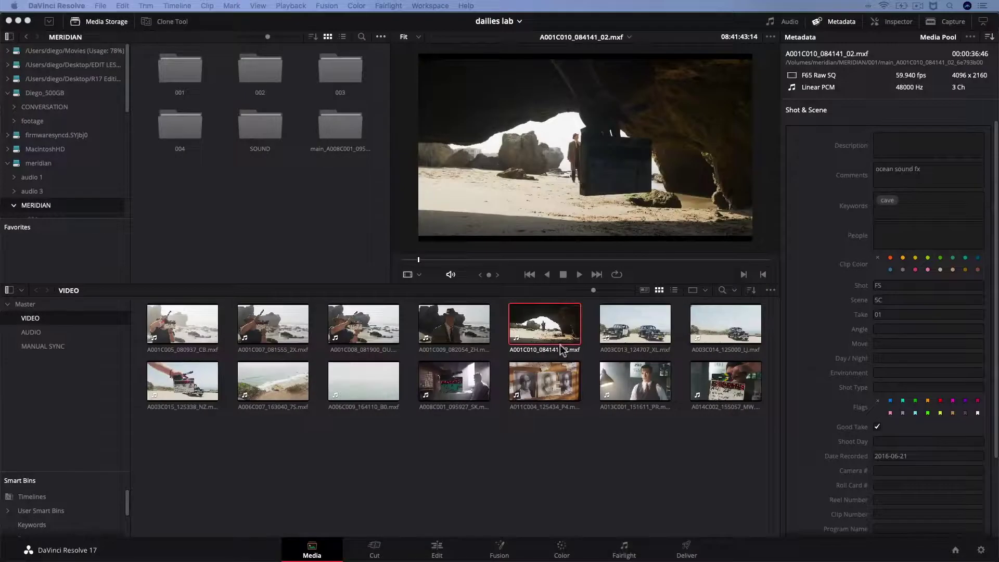
- Display the VIDEO bin as a list and select the clip A001C005_080937_CB.mxf
{"action": "left_click", "coordinate": [561, 343]}
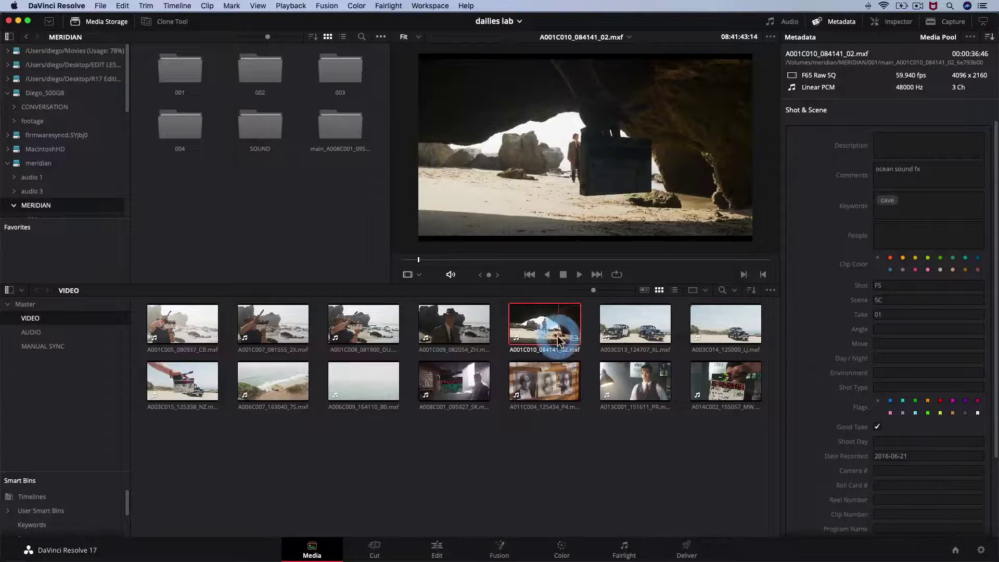
{"action": "left_click", "coordinate": [676, 291]}
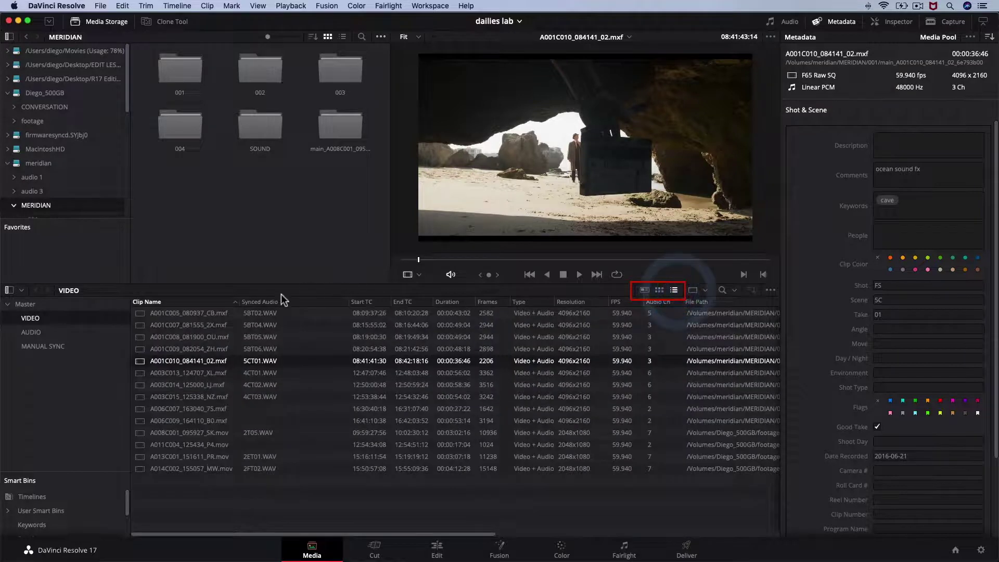
{"action": "left_click", "coordinate": [222, 314]}
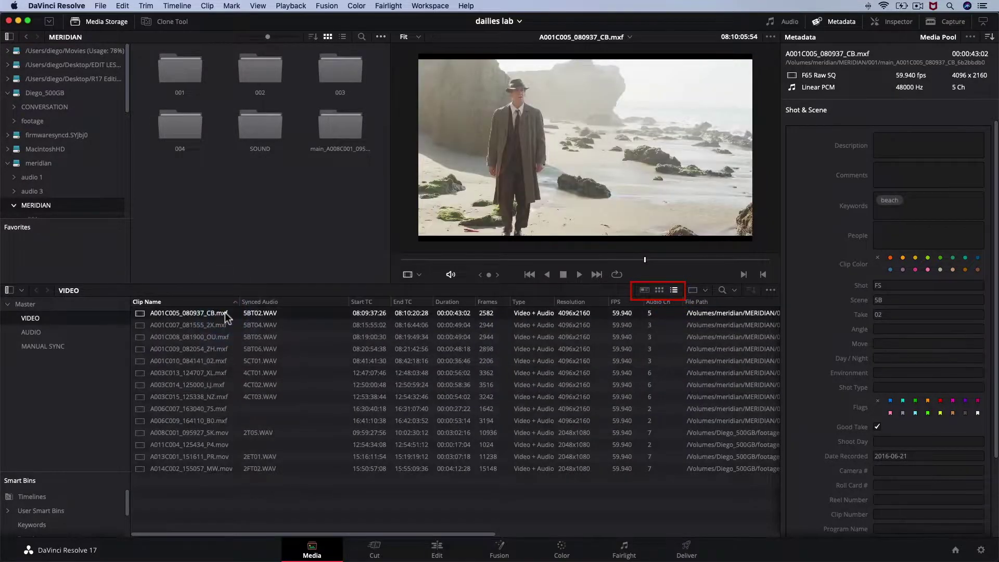
- Go through the clip names in the list from A001C007_081555_2X.mxf to A003C013_124707_XL.mxf
{"action": "left_click", "coordinate": [216, 325]}
{"action": "left_click", "coordinate": [208, 325]}
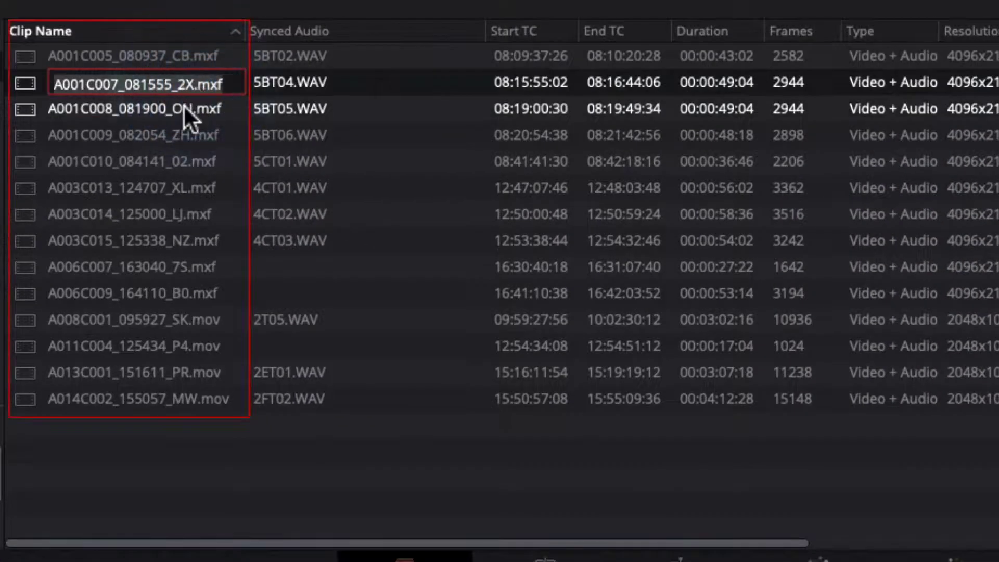
{"action": "left_click", "coordinate": [183, 105]}
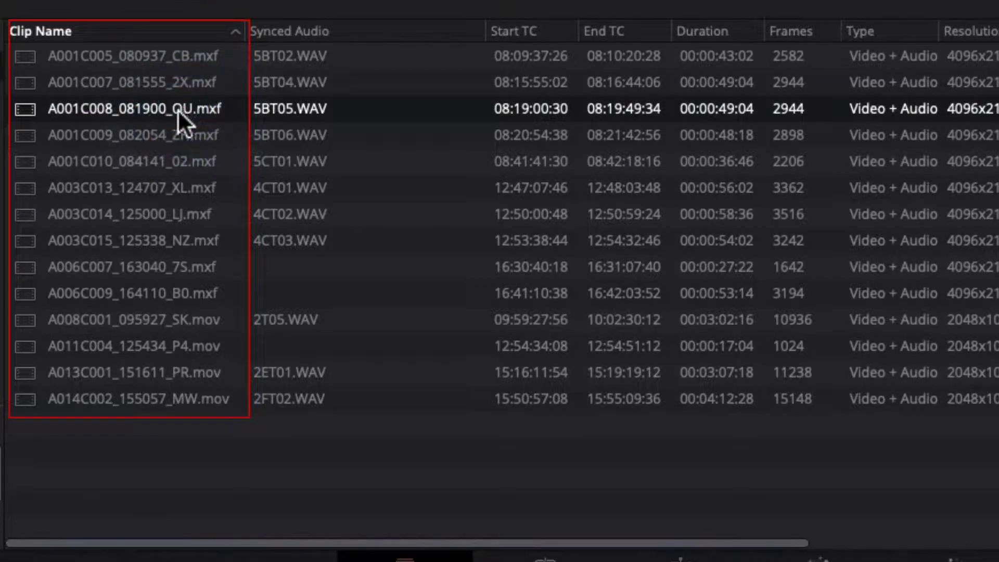
{"action": "left_click", "coordinate": [178, 131]}
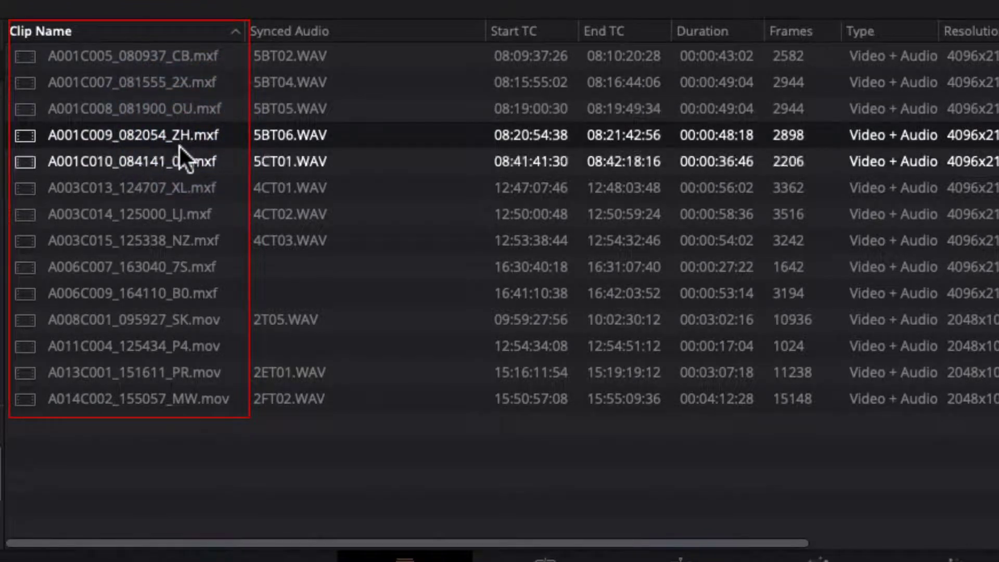
{"action": "left_click", "coordinate": [177, 152]}
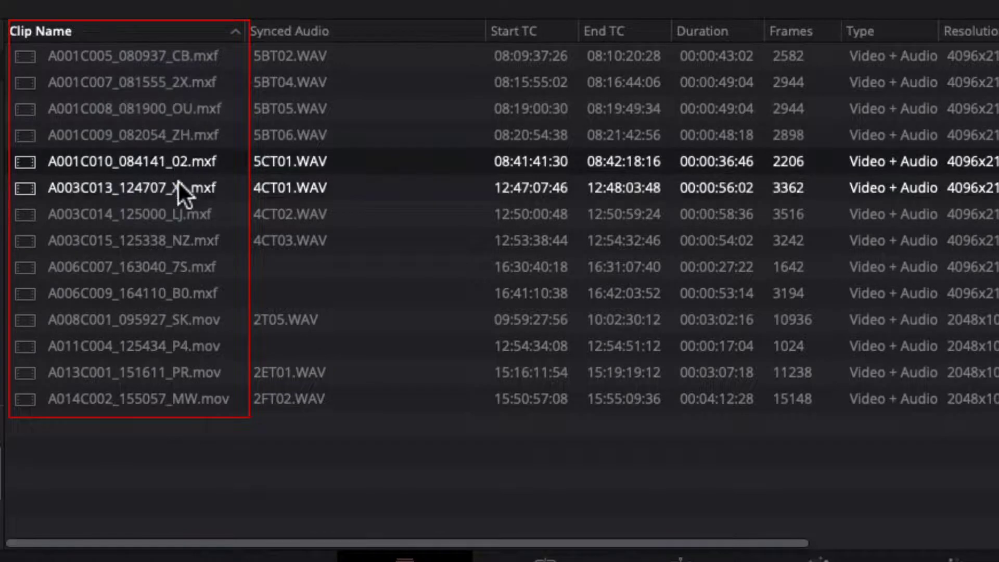
{"action": "left_click", "coordinate": [177, 182]}
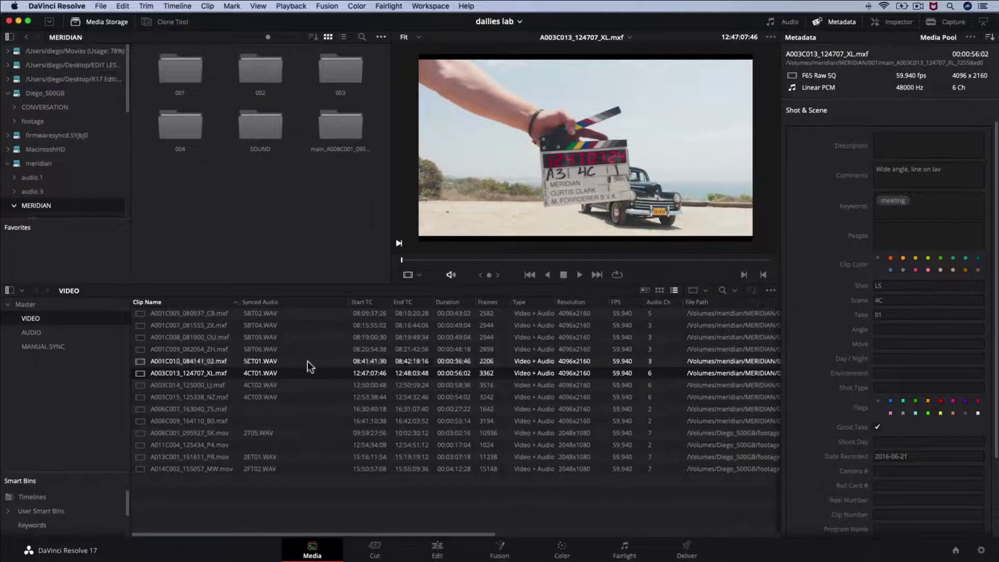
- Review the Shot & Scene metadata of A003C014_125000_LJ.mxf, A003C015_125338_NZ.mxf and A006C007_163040_7S.mxf, including the Shot field
{"action": "left_click", "coordinate": [192, 386]}
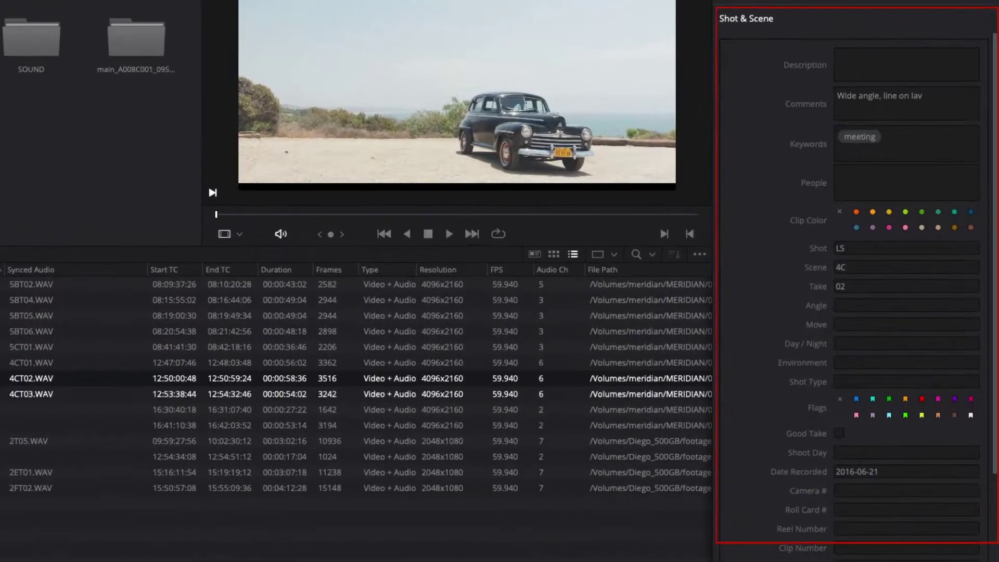
{"action": "left_click", "coordinate": [31, 394]}
{"action": "left_click", "coordinate": [658, 410]}
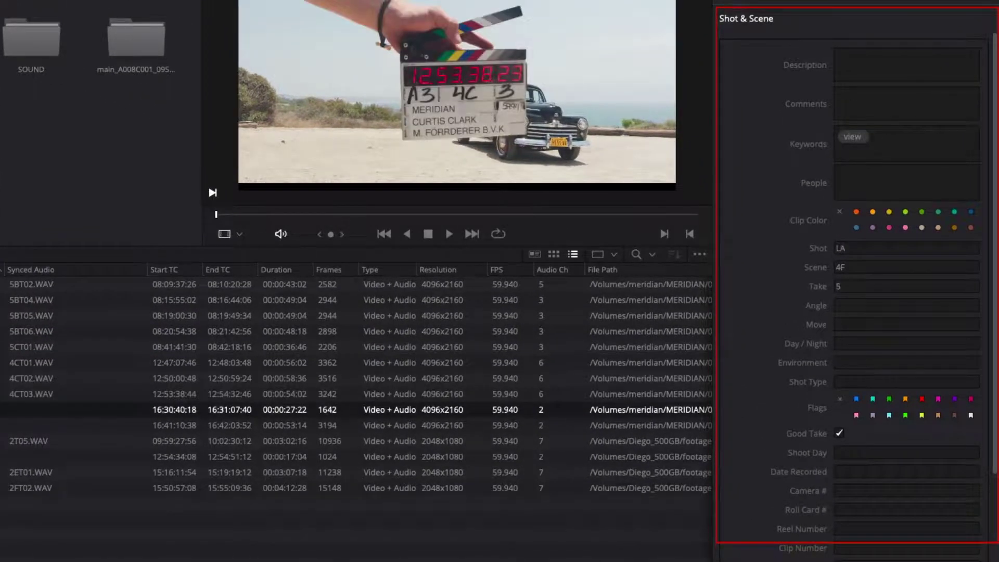
{"action": "left_click", "coordinate": [840, 246]}
{"action": "type", "text": "LA"}
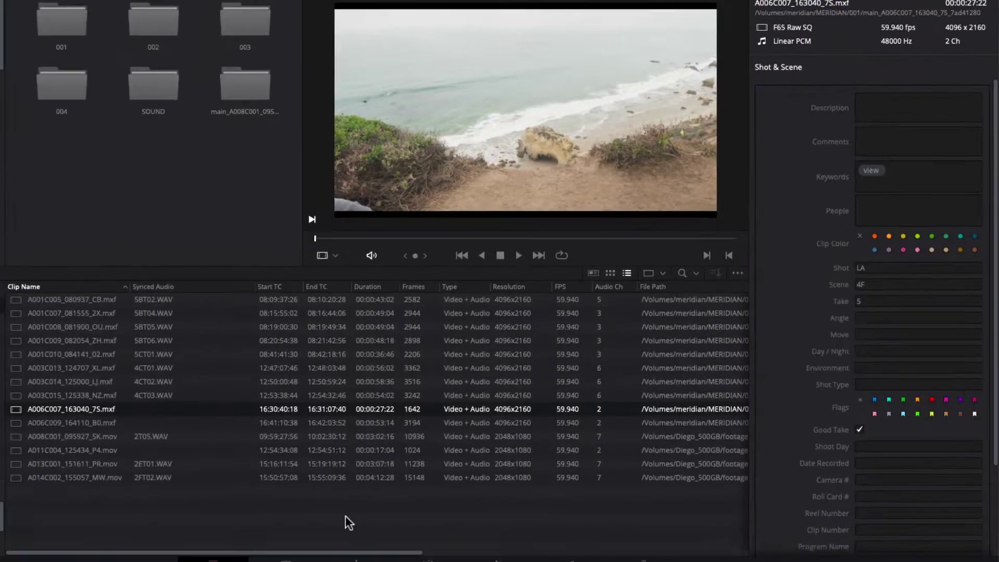
- Select all clips in the VIDEO bin and open their Clip Attributes
{"action": "left_click", "coordinate": [430, 497]}
{"action": "key", "text": "super+a"}
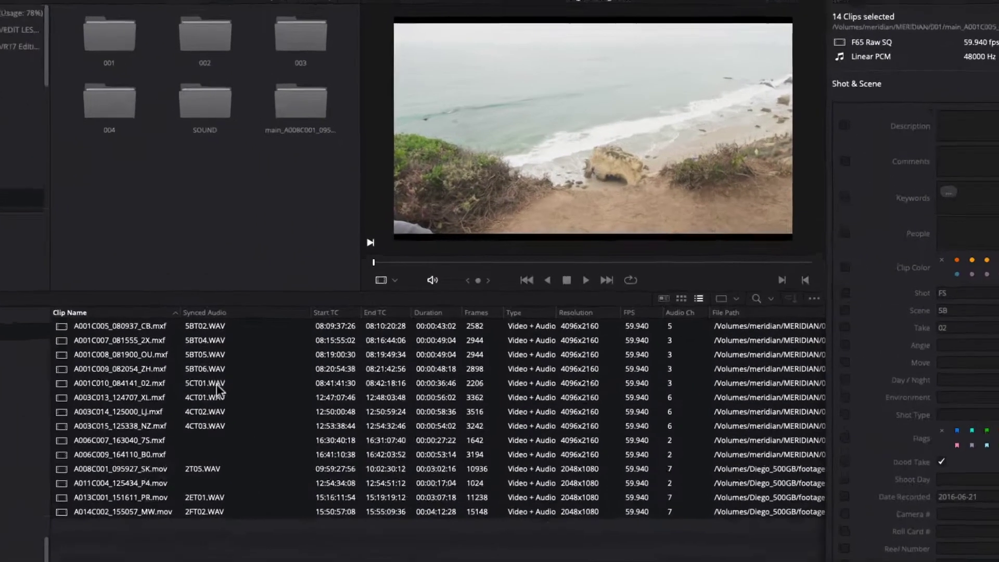
{"action": "right_click", "coordinate": [269, 360]}
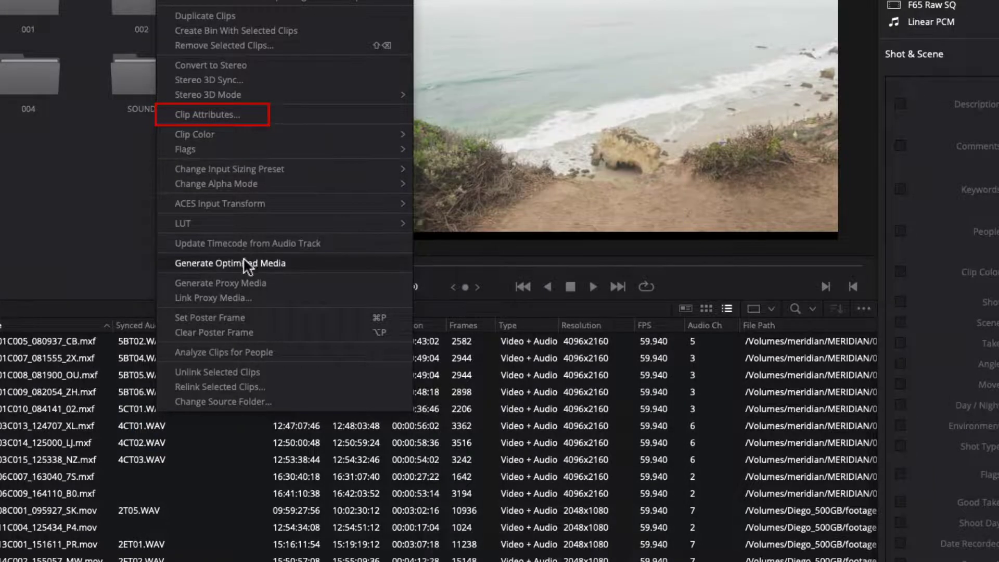
{"action": "left_click", "coordinate": [252, 113]}
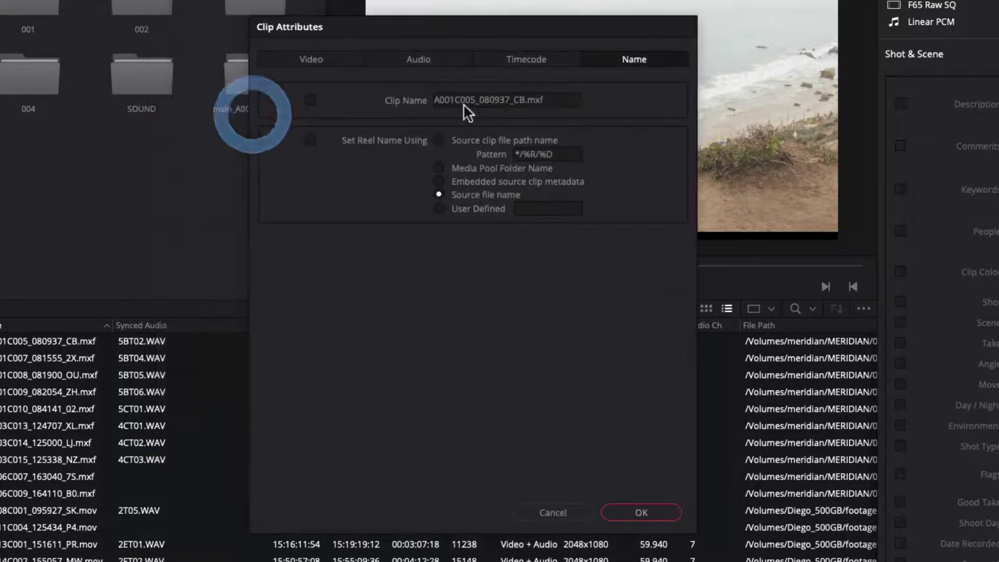
- Rename all selected clips with the metadata variables Shot, Scene and Good Take, separated by underscores
{"action": "left_click", "coordinate": [555, 101]}
{"action": "key", "text": "BackSpace"}
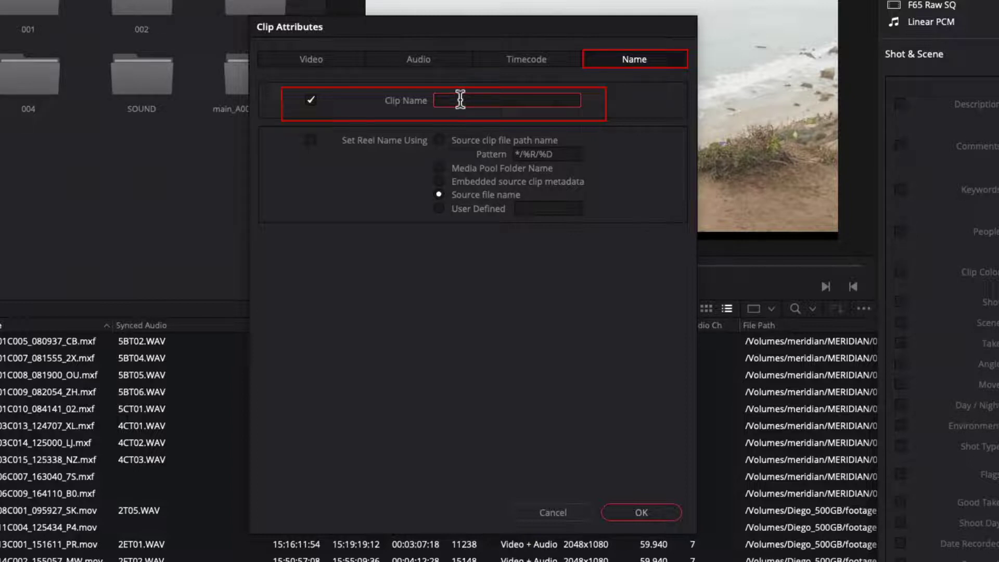
{"action": "type", "text": "%sho"}
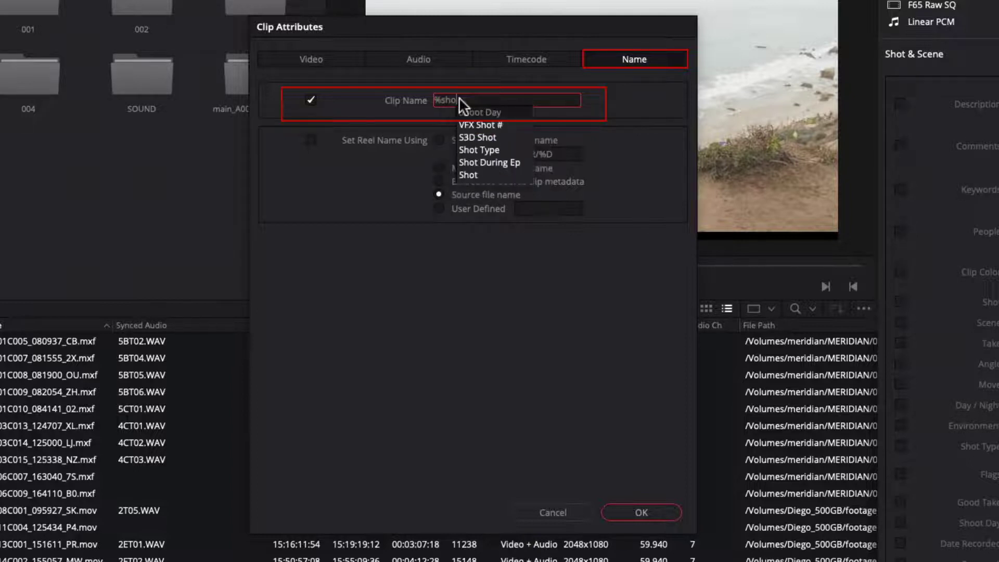
{"action": "left_click", "coordinate": [467, 175]}
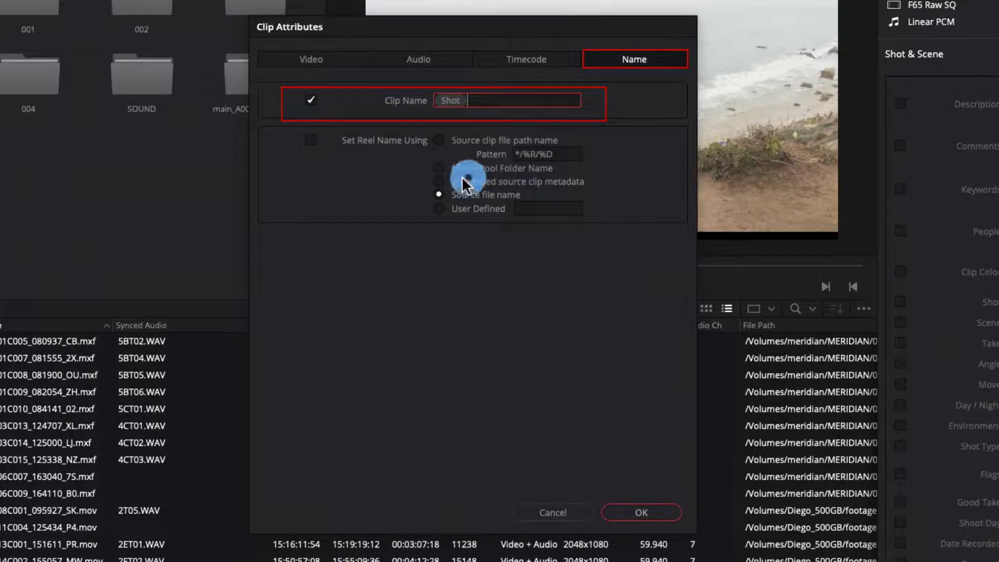
{"action": "type", "text": "_%sc"}
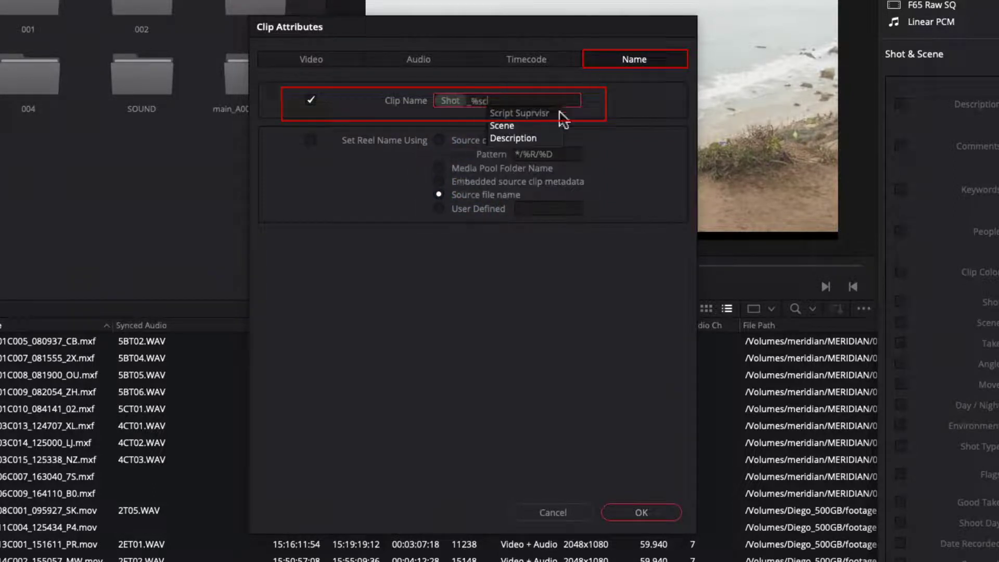
{"action": "left_click", "coordinate": [539, 127]}
{"action": "type", "text": "_%"}
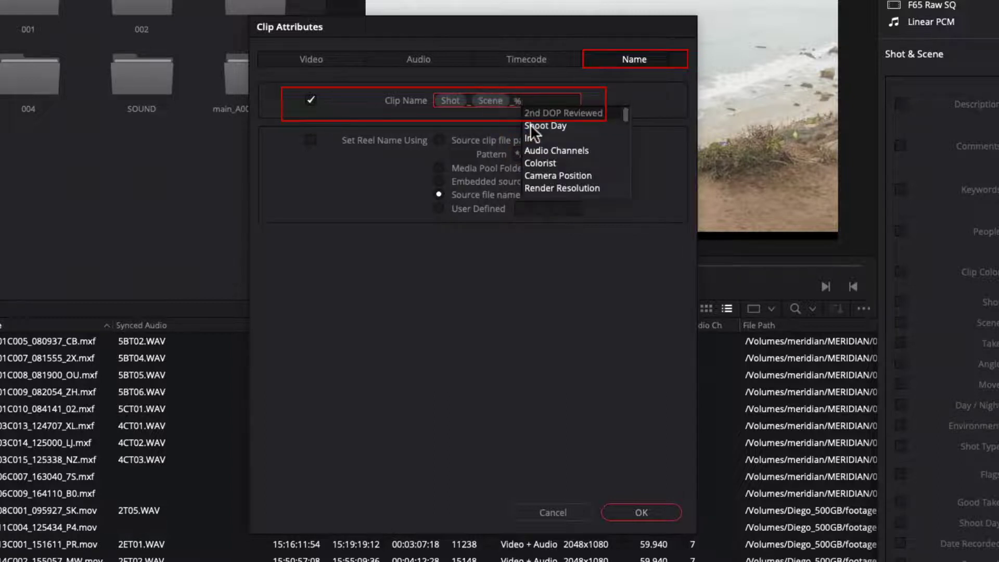
{"action": "type", "text": "goo"}
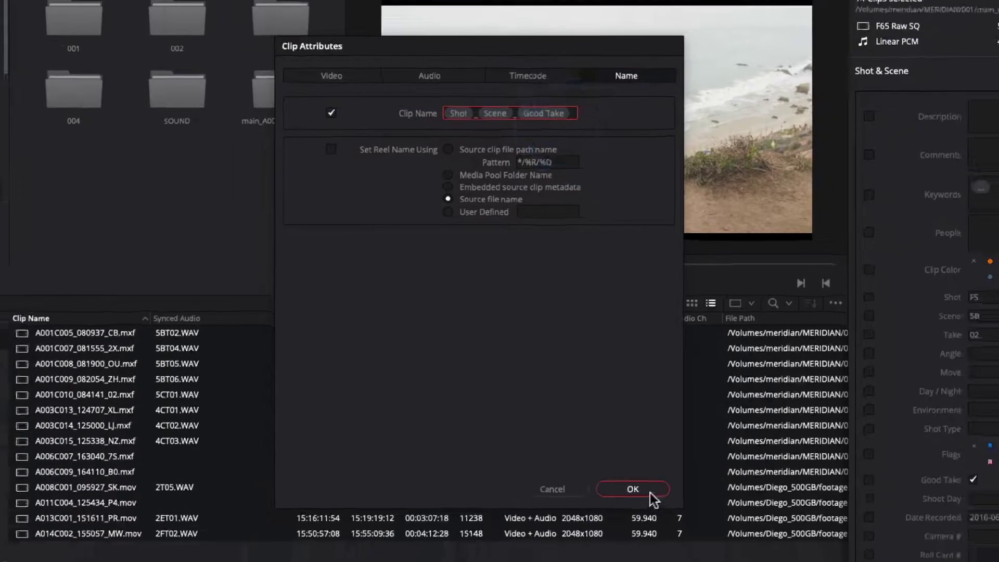
{"action": "left_click", "coordinate": [648, 513]}
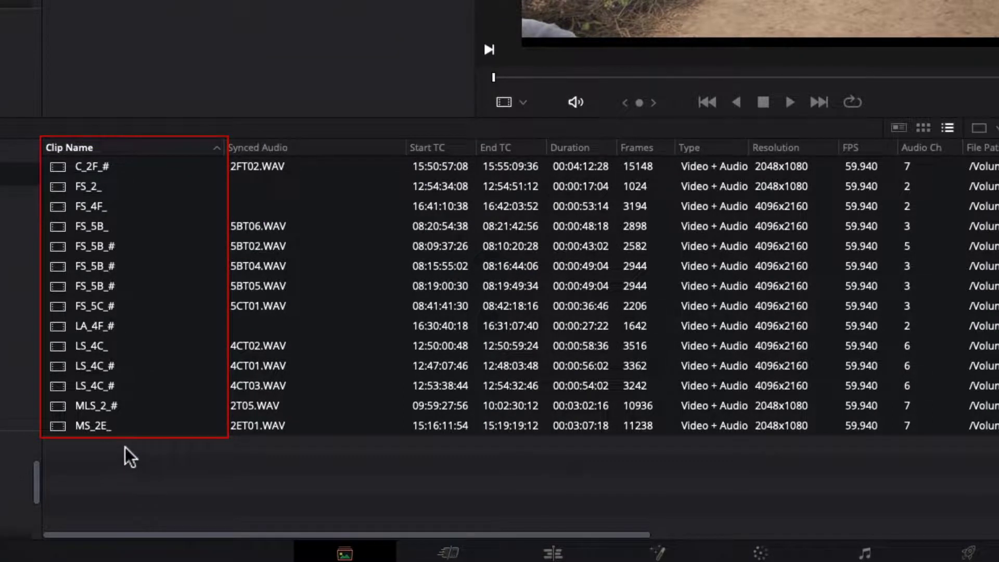
- Go through the renamed clips in the VIDEO bin, from C_2F_# and FS_2_ down to FS_5C_#
{"action": "left_click", "coordinate": [127, 462]}
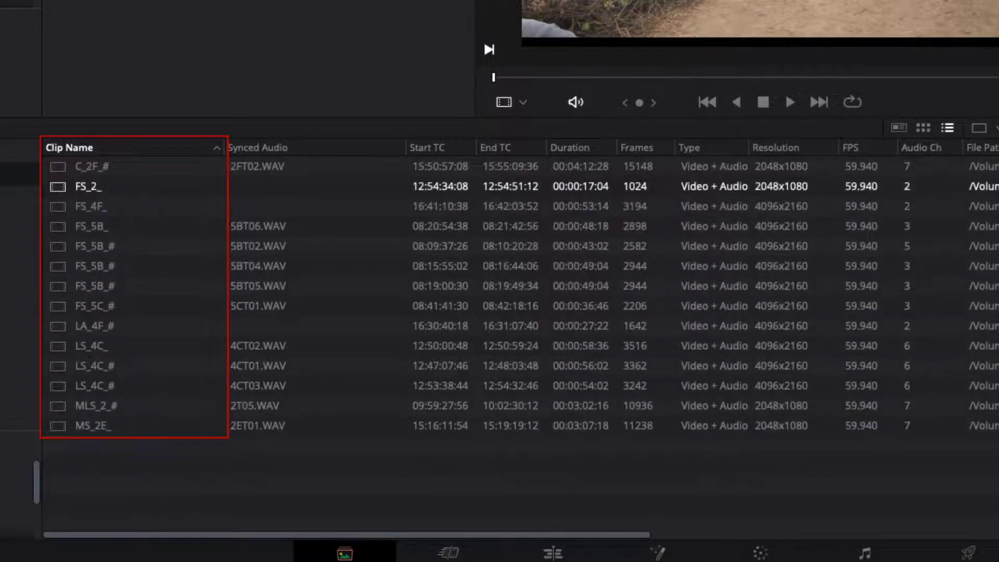
{"action": "left_click", "coordinate": [128, 170]}
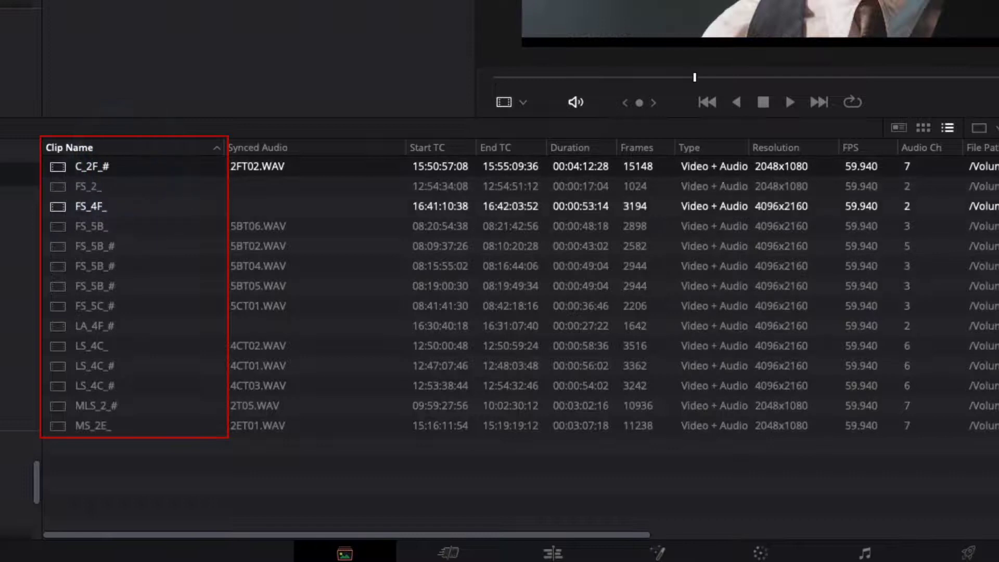
{"action": "left_click", "coordinate": [121, 210]}
{"action": "left_click", "coordinate": [121, 245]}
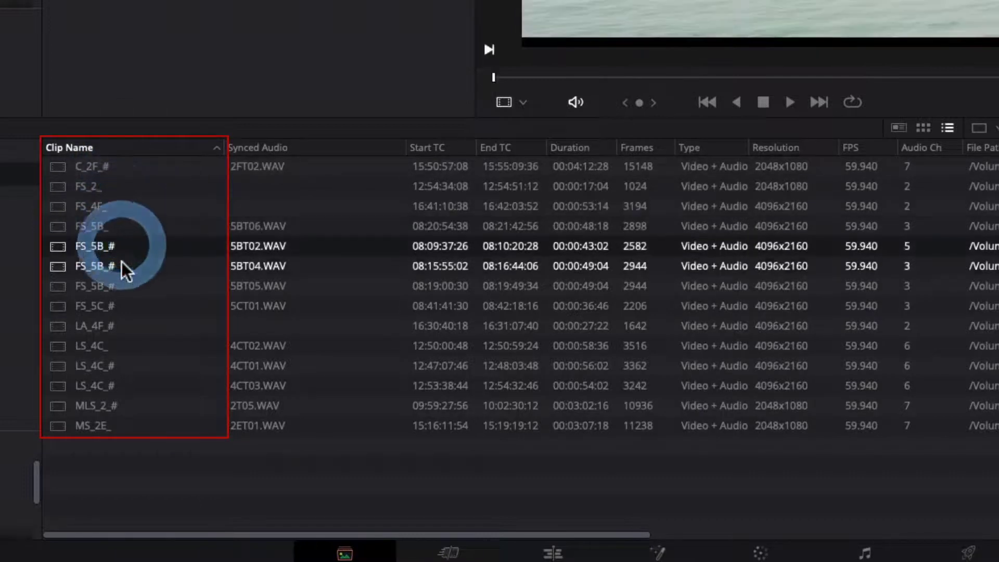
{"action": "left_click", "coordinate": [120, 265]}
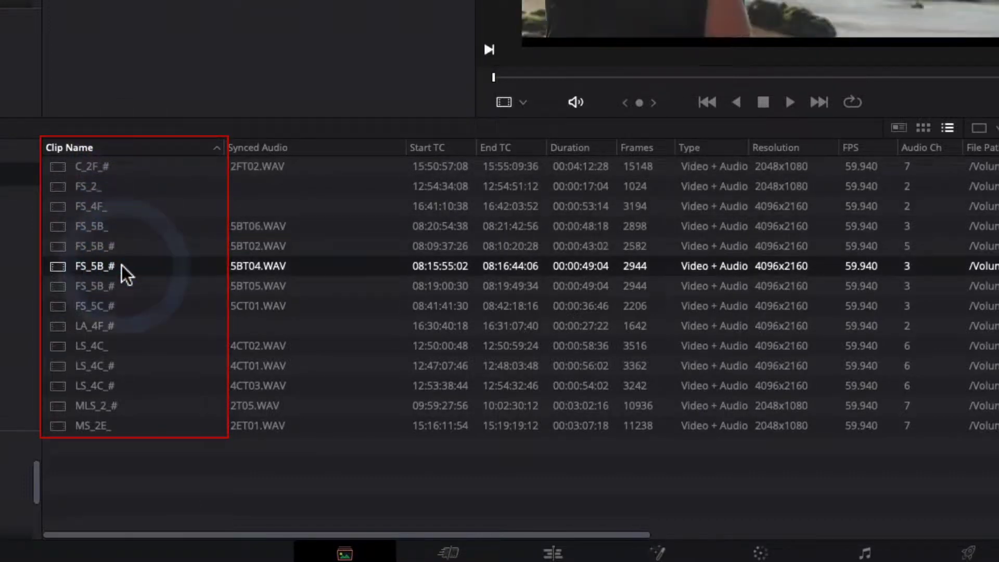
{"action": "left_click", "coordinate": [124, 285]}
{"action": "left_click", "coordinate": [175, 390]}
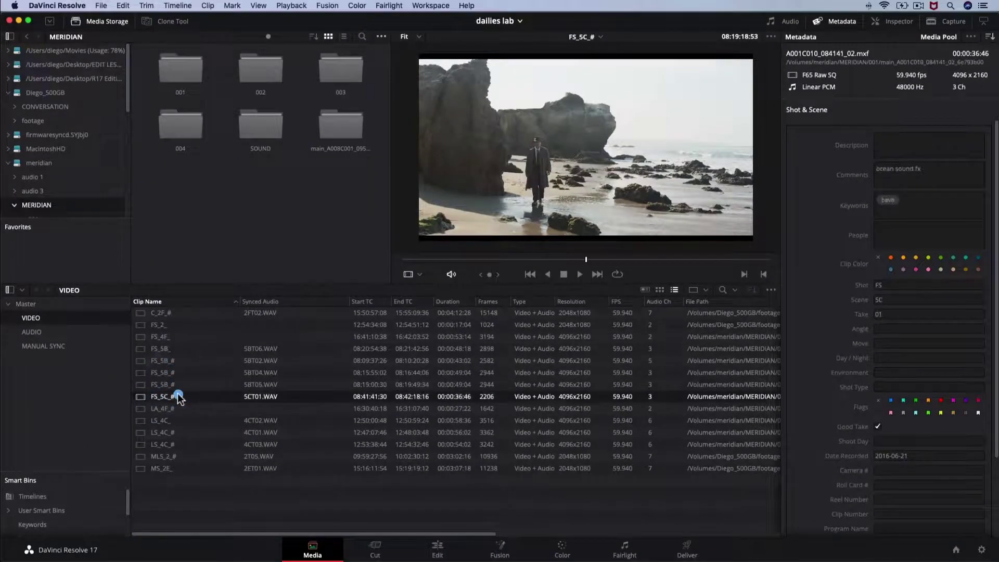
- Show the File Name and Reel Name columns in the clip list and place Reel Name directly after File Name
{"action": "right_click", "coordinate": [205, 303]}
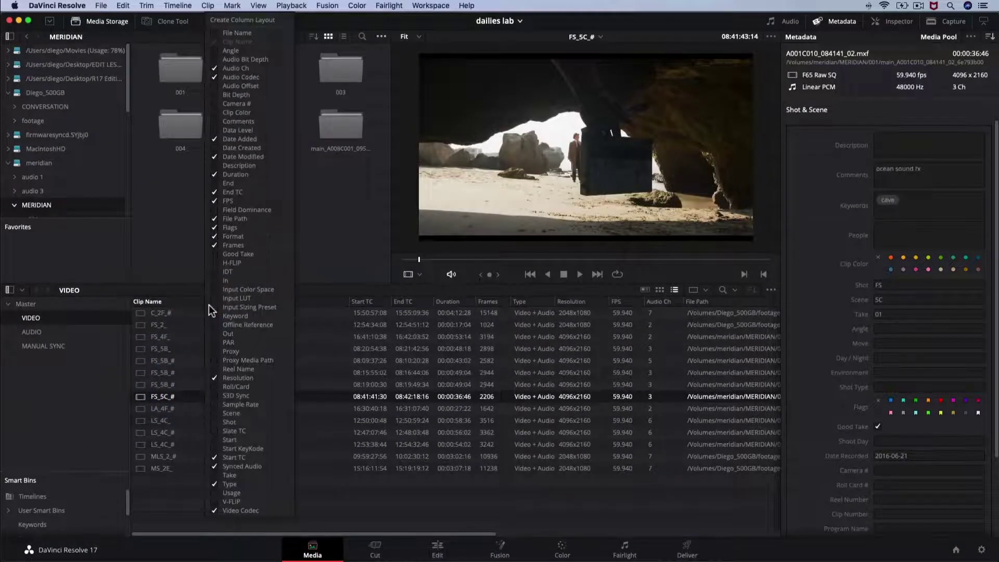
{"action": "left_click", "coordinate": [213, 34]}
{"action": "left_click", "coordinate": [218, 368]}
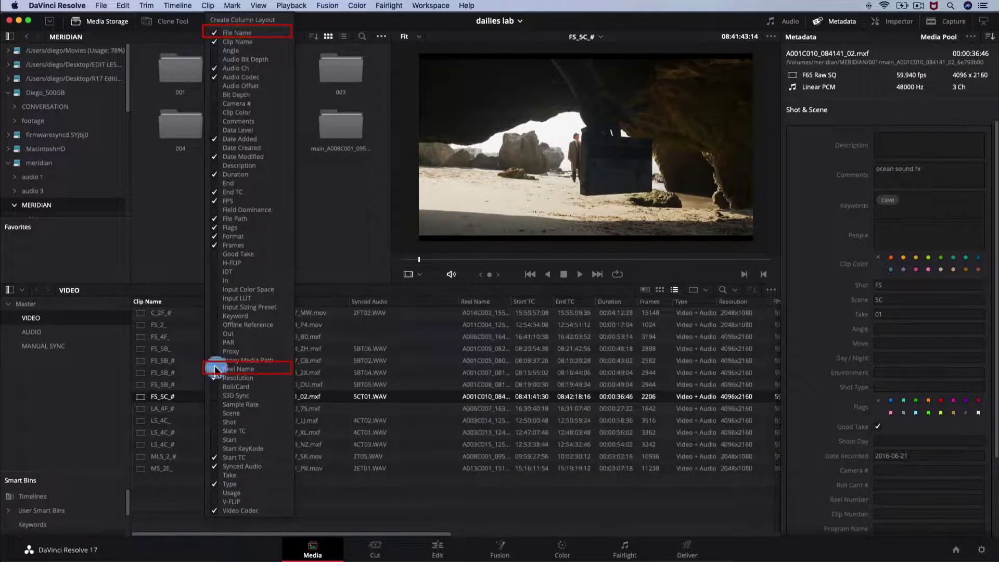
{"action": "left_click", "coordinate": [428, 500]}
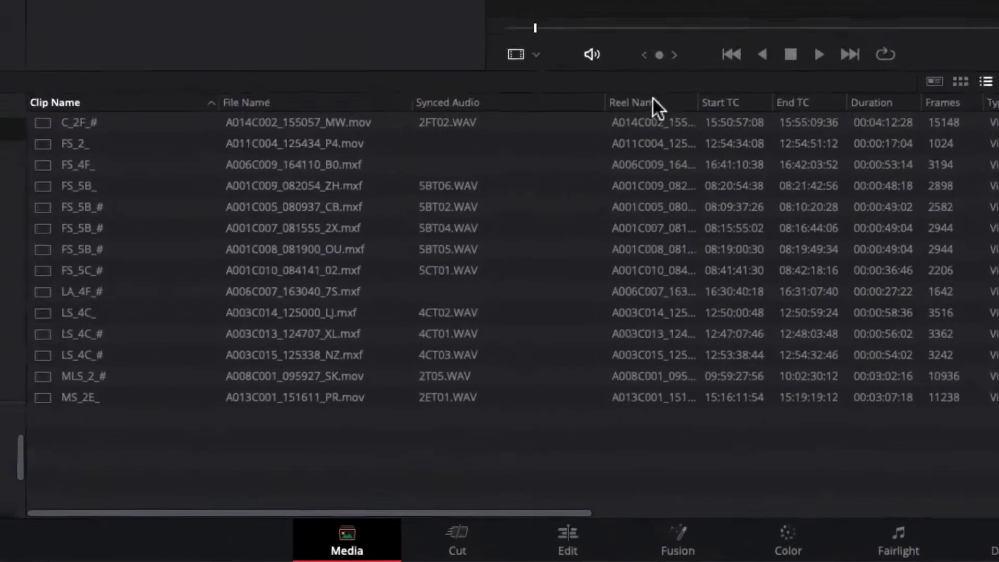
{"action": "left_click_drag", "start_coordinate": [488, 301], "coordinate": [369, 303]}
{"action": "left_click_drag", "start_coordinate": [455, 83], "coordinate": [455, 82]}
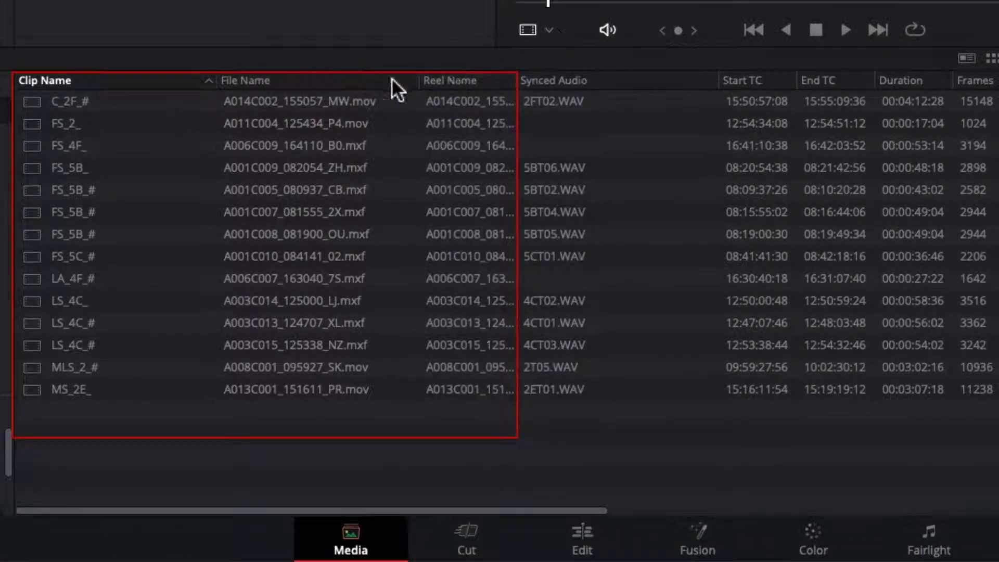
- Compare the file names and reel names of the renamed clips, including FS_2_, FS_5B_ and MS_2E_
{"action": "left_click", "coordinate": [454, 99]}
{"action": "left_click", "coordinate": [430, 117], "text": "shift"}
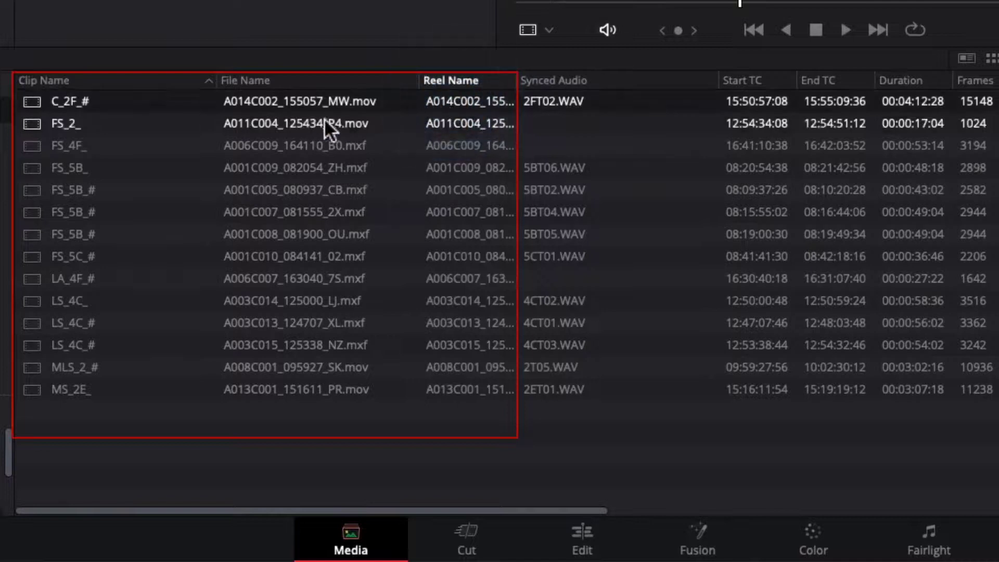
{"action": "left_click", "coordinate": [370, 127]}
{"action": "left_click", "coordinate": [384, 163]}
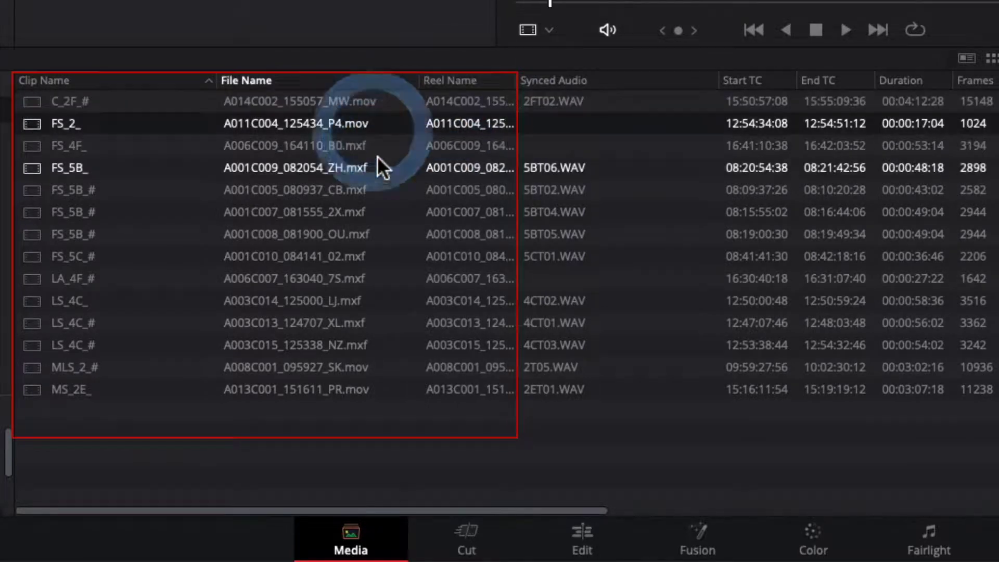
{"action": "left_click", "coordinate": [382, 149]}
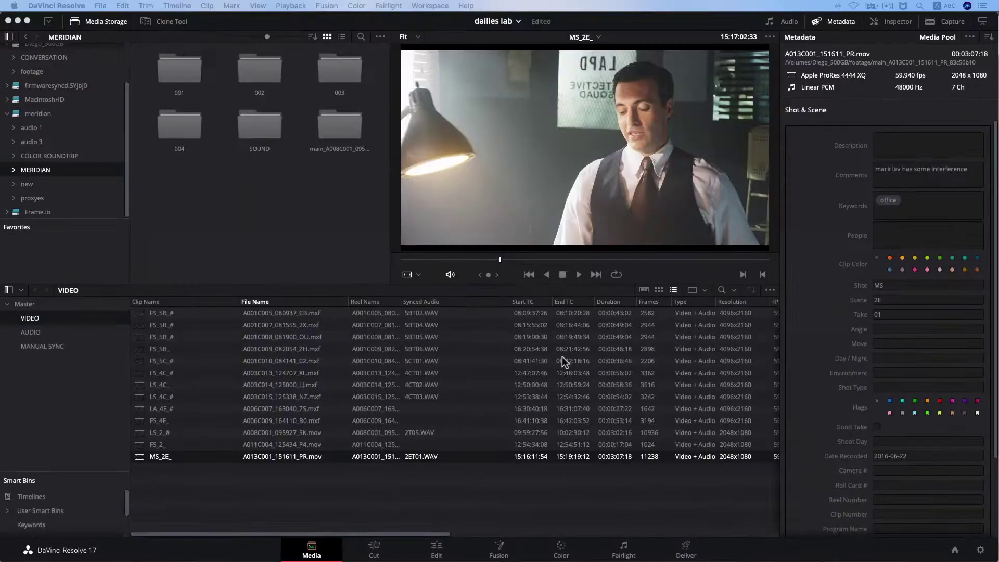
{"action": "left_click", "coordinate": [283, 469]}
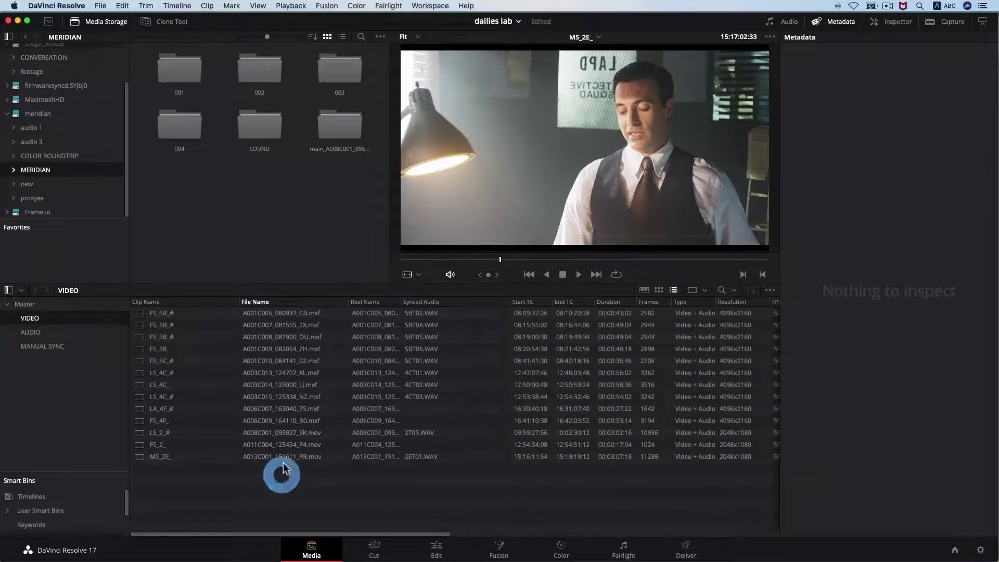
{"action": "left_click", "coordinate": [364, 458]}
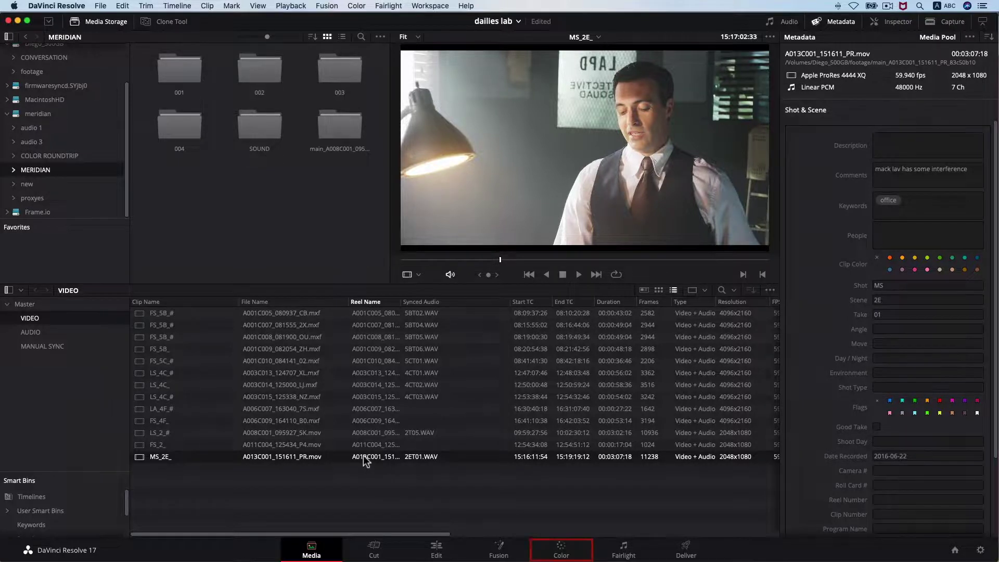
- Open the Color page and skim through the clips of the Dailies Lab timeline
{"action": "left_click", "coordinate": [561, 547]}
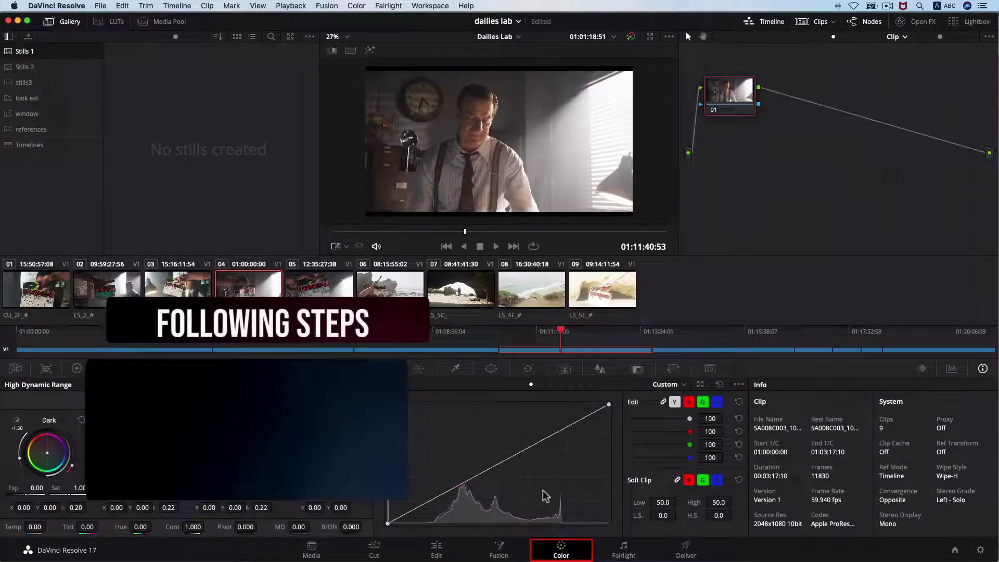
{"action": "left_click", "coordinate": [100, 302]}
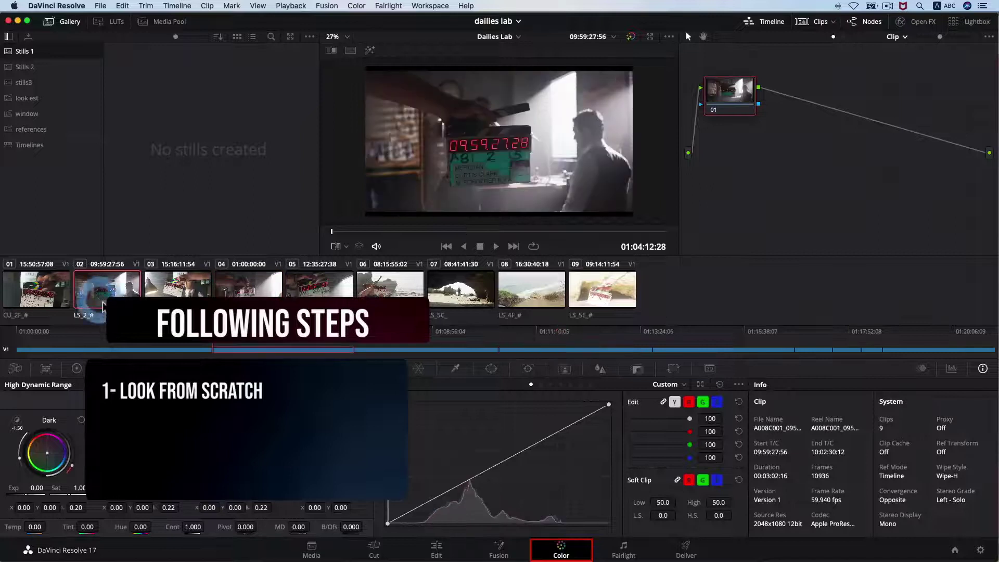
{"action": "left_click", "coordinate": [187, 347]}
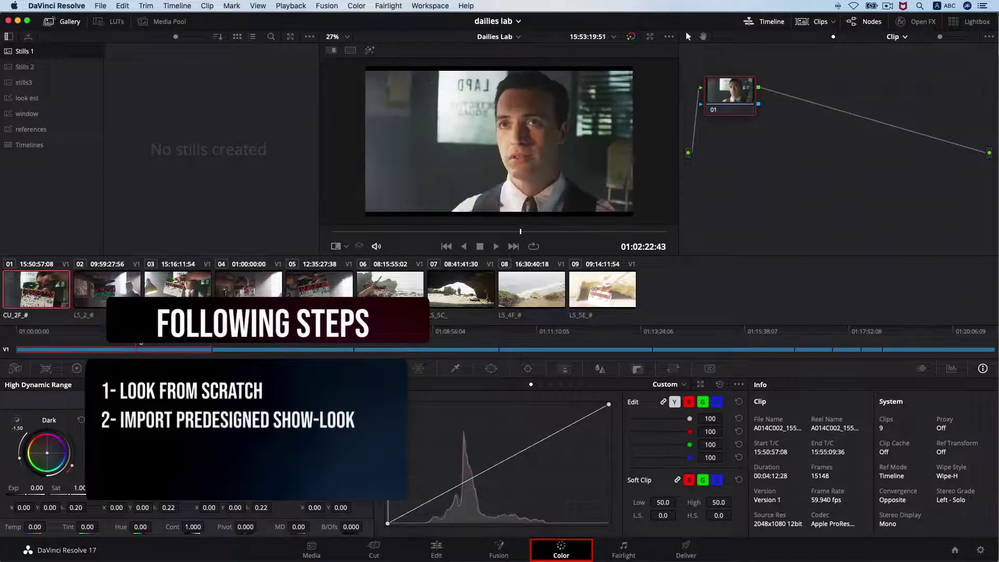
{"action": "left_click", "coordinate": [319, 348]}
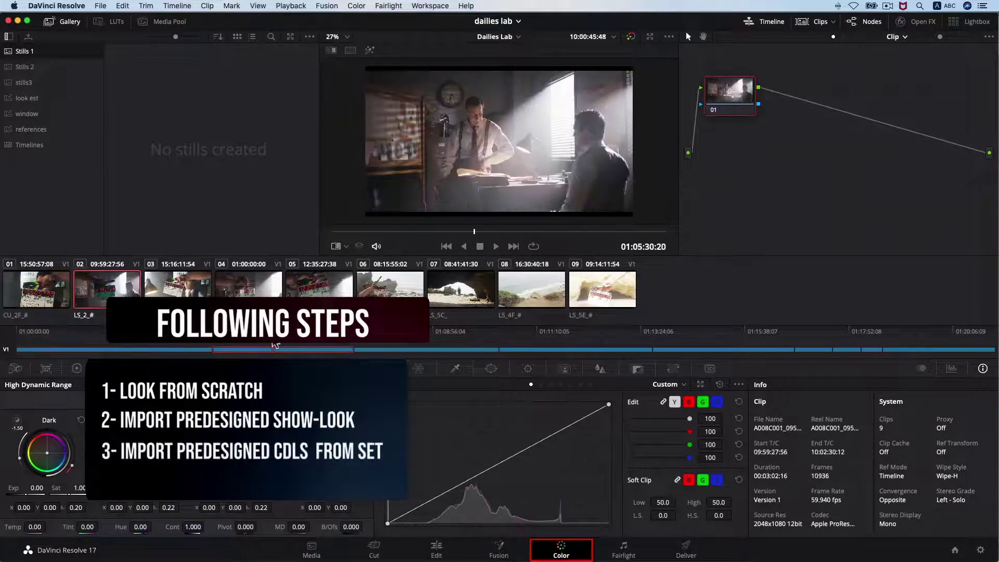
{"action": "left_click", "coordinate": [415, 348]}
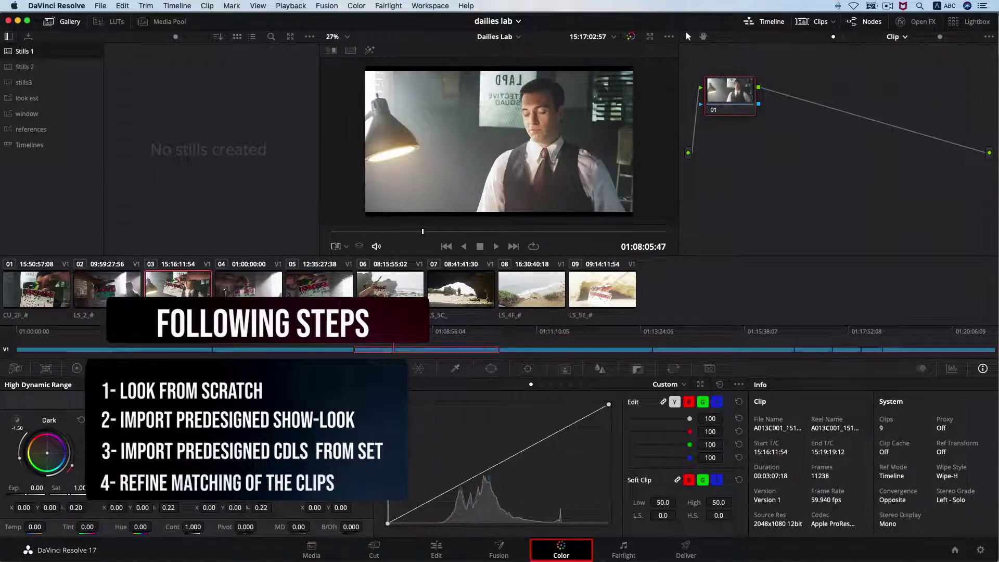
{"action": "left_click_drag", "start_coordinate": [415, 346], "coordinate": [669, 327]}
{"action": "key", "text": "Down"}
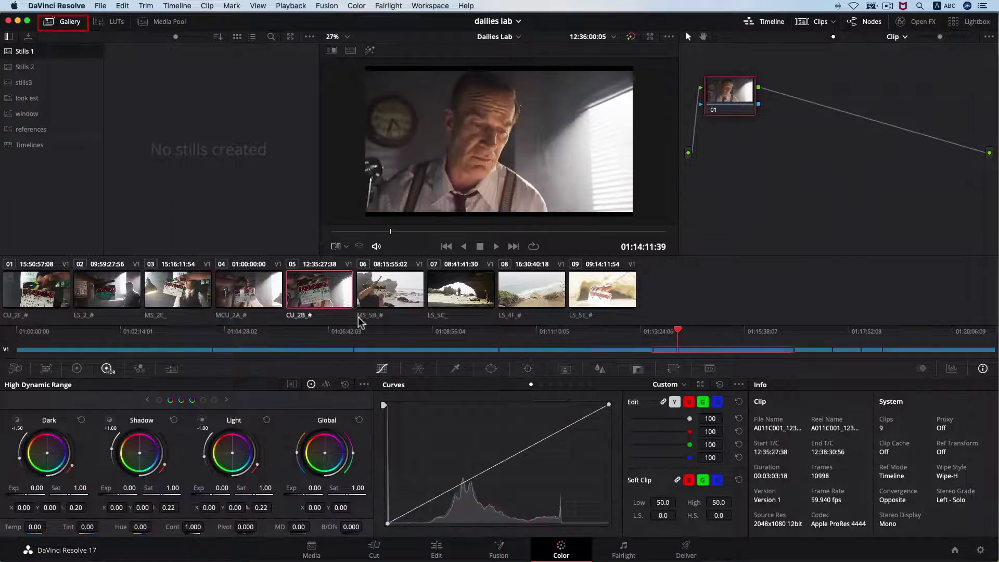
- Import the show look TR_02_desatwestern.drx from the SHOW LOOK folder into the Stills 1 album of the gallery
{"action": "right_click", "coordinate": [174, 121]}
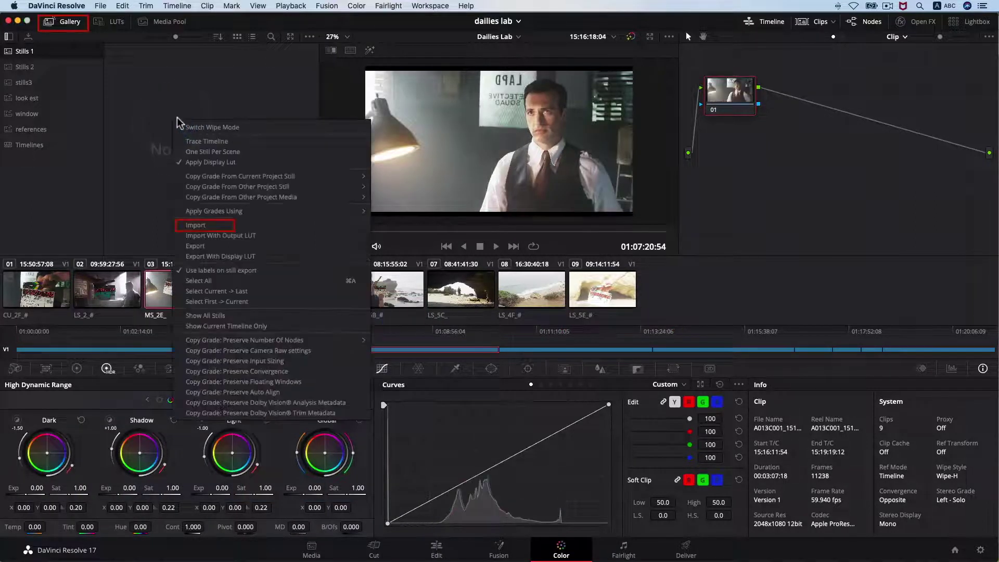
{"action": "left_click", "coordinate": [211, 230]}
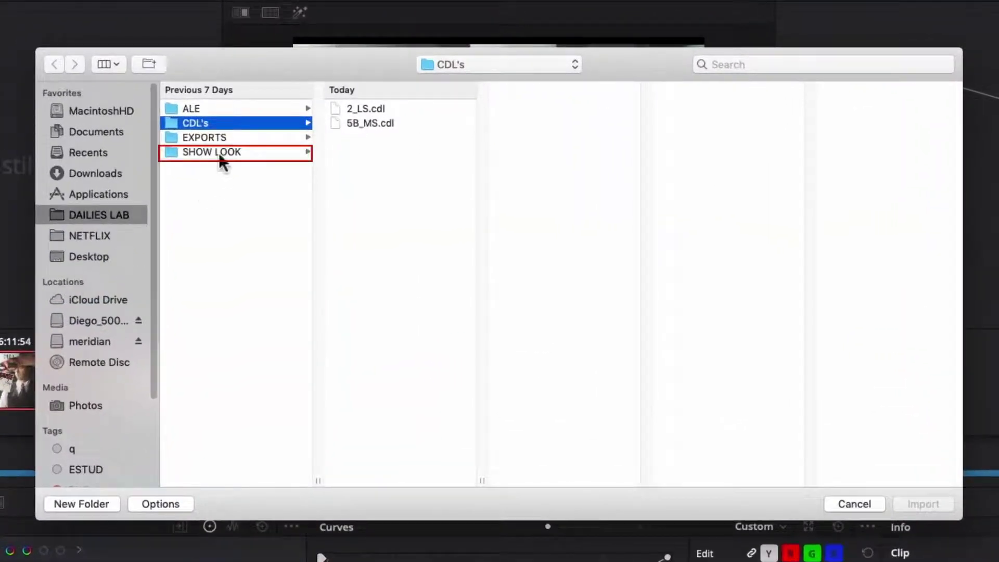
{"action": "left_click", "coordinate": [220, 156]}
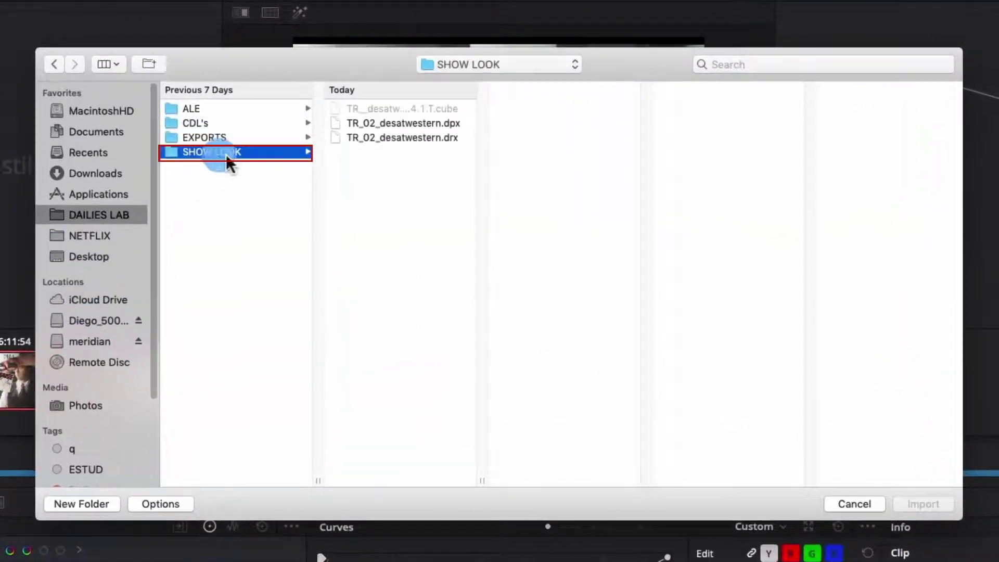
{"action": "left_click", "coordinate": [403, 138]}
{"action": "left_click", "coordinate": [929, 501]}
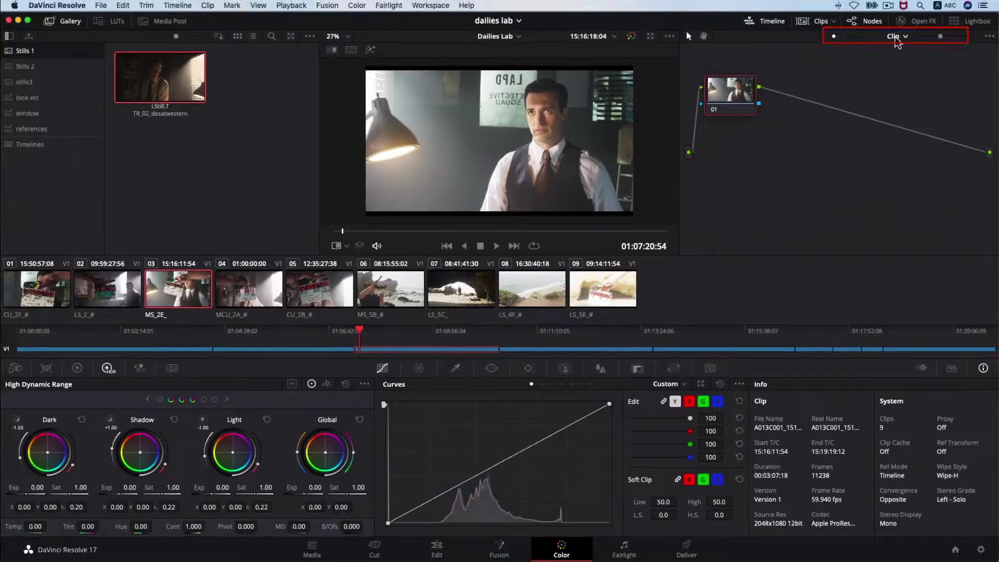
- Set the node graph to Timeline level and apply the grade of the TR_02_desatwestern still, with clip LS_2_# in view
{"action": "left_click", "coordinate": [901, 36]}
{"action": "left_click", "coordinate": [914, 67]}
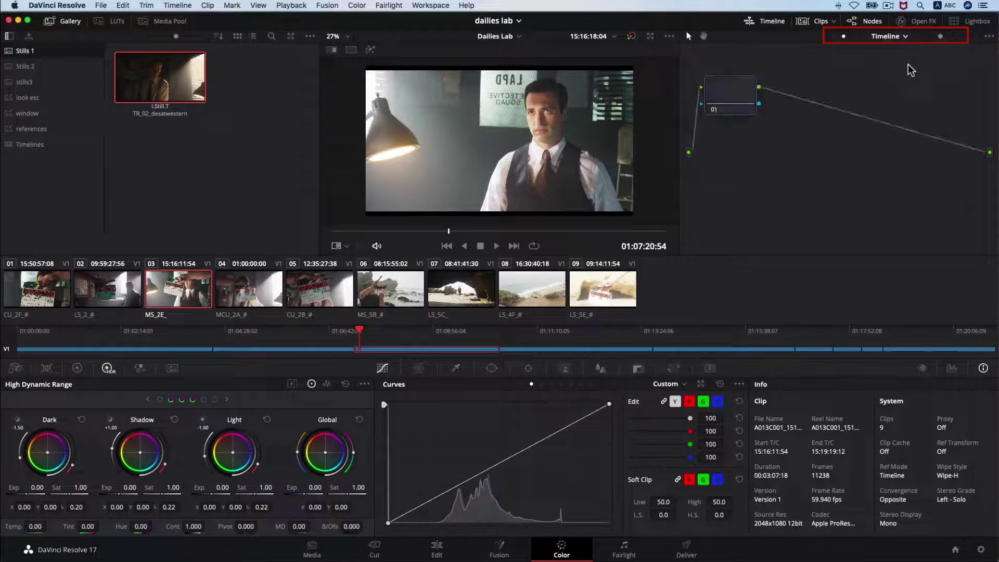
{"action": "left_click", "coordinate": [102, 302]}
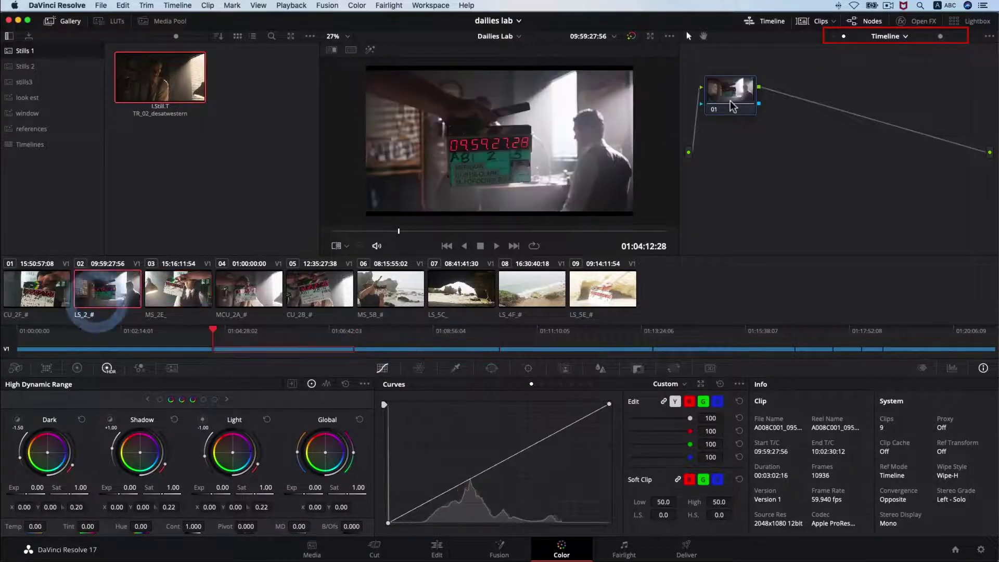
{"action": "right_click", "coordinate": [198, 90]}
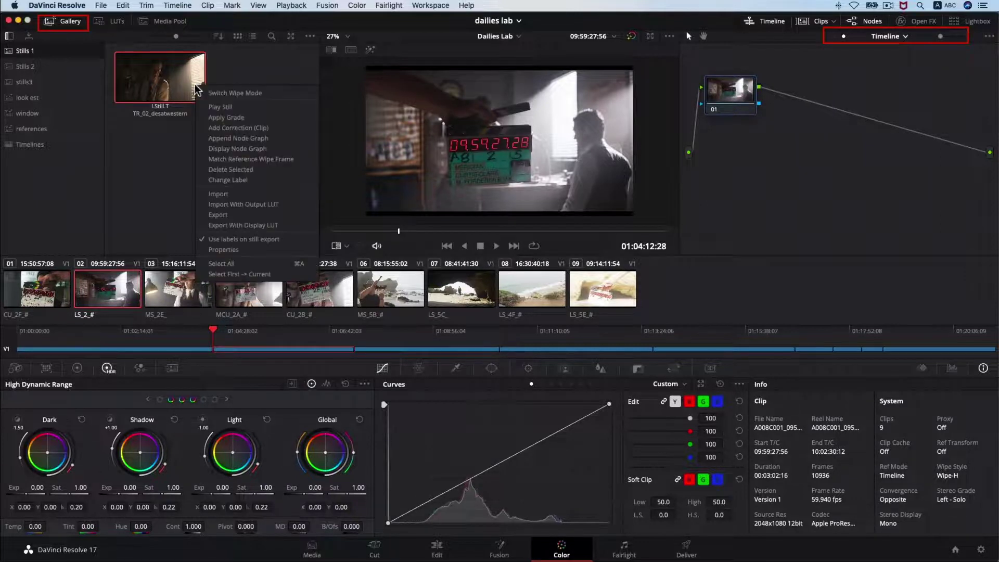
{"action": "left_click", "coordinate": [233, 120]}
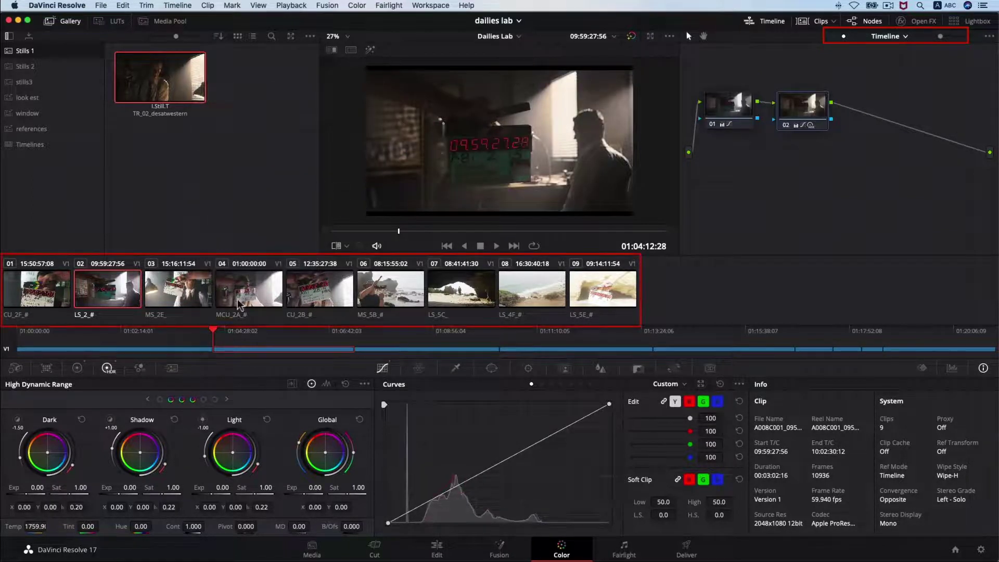
- Skim the interior and beach clips of the Dailies Lab timeline to review the show look, ending on clip LS_2_#
{"action": "left_click_drag", "start_coordinate": [214, 333], "coordinate": [471, 333]}
{"action": "left_click", "coordinate": [553, 333]}
{"action": "left_click", "coordinate": [683, 338]}
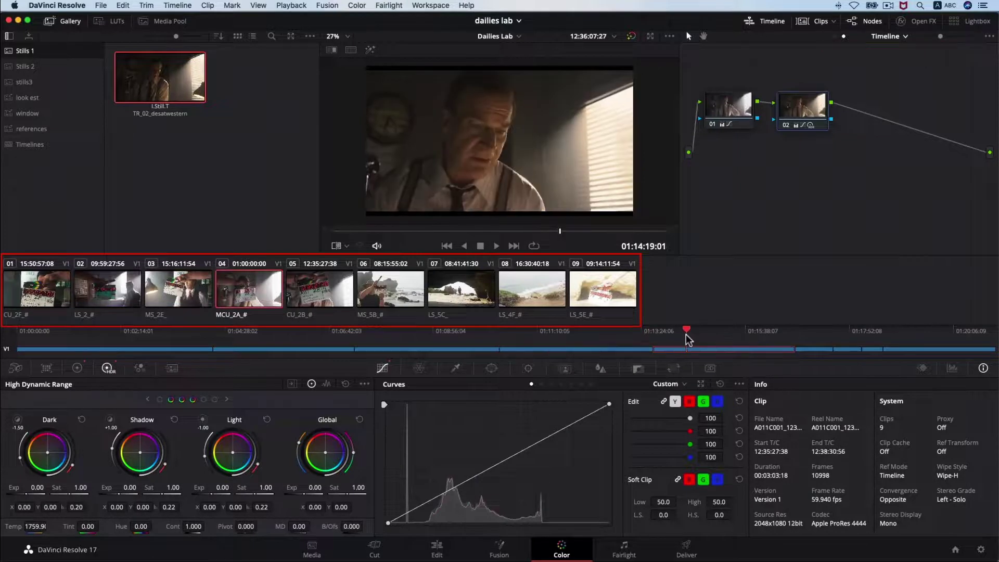
{"action": "left_click_drag", "start_coordinate": [683, 338], "coordinate": [485, 344]}
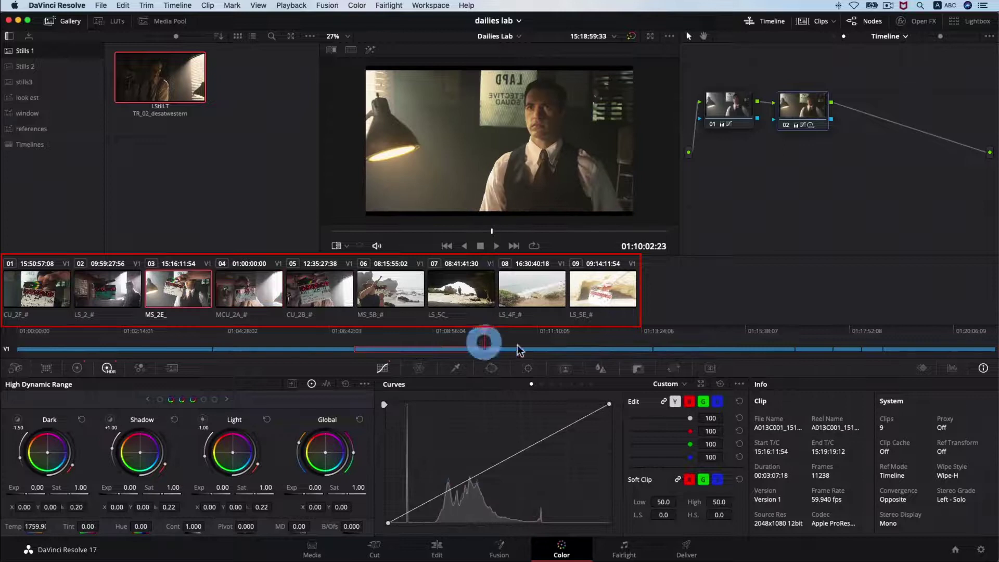
{"action": "left_click_drag", "start_coordinate": [821, 336], "coordinate": [816, 336]}
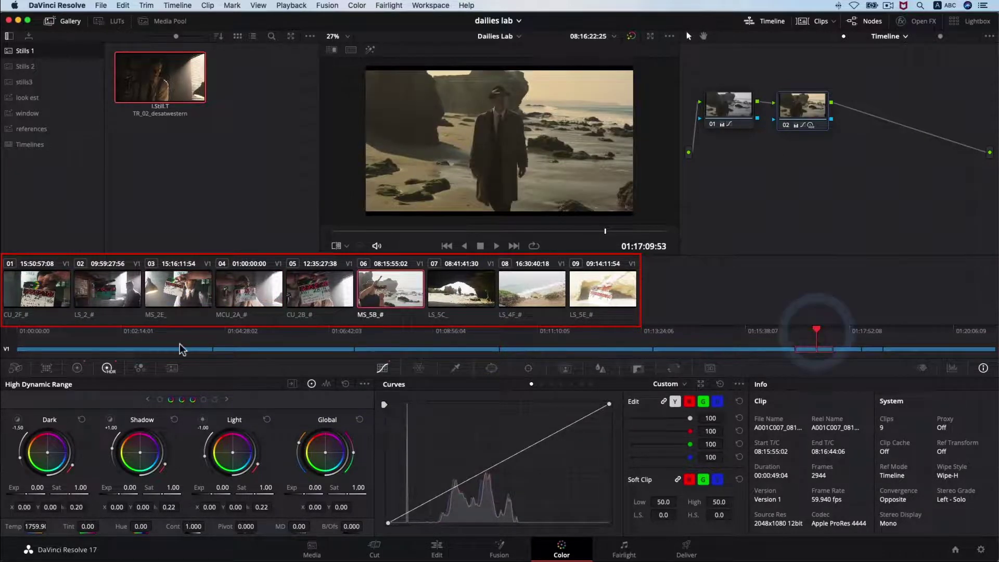
{"action": "mouse_move", "coordinate": [200, 337]}
{"action": "left_mouse_down"}
{"action": "mouse_move", "coordinate": [235, 341]}
{"action": "mouse_move", "coordinate": [196, 339]}
{"action": "left_mouse_up"}
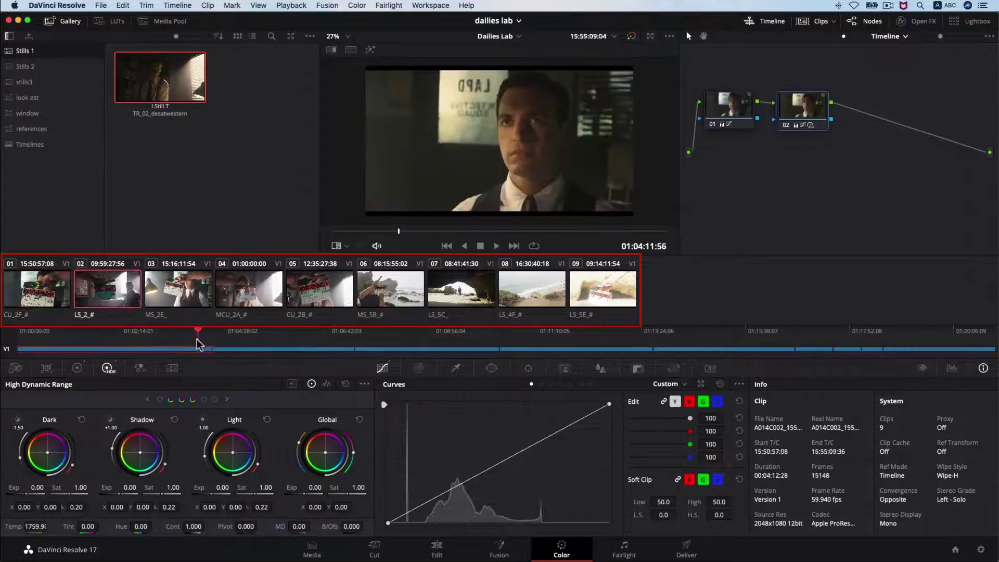
{"action": "left_click", "coordinate": [654, 340]}
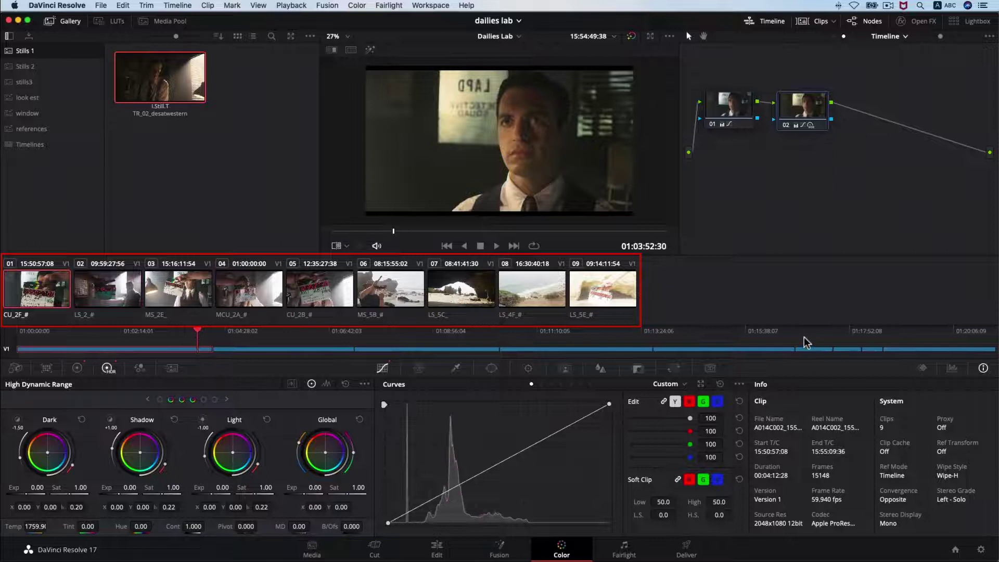
{"action": "left_click", "coordinate": [325, 338]}
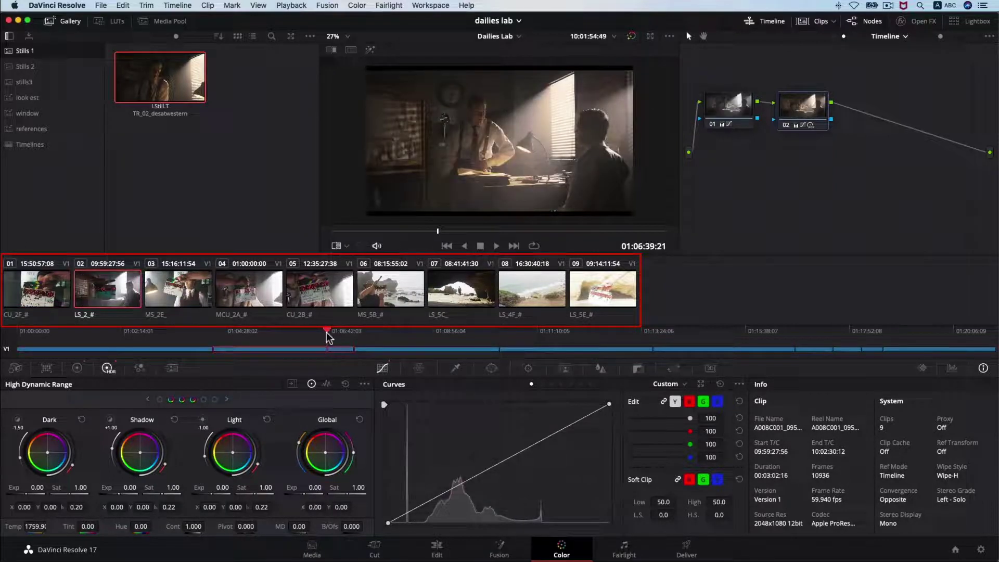
{"action": "left_click_drag", "start_coordinate": [321, 332], "coordinate": [318, 333]}
{"action": "left_click", "coordinate": [323, 333]}
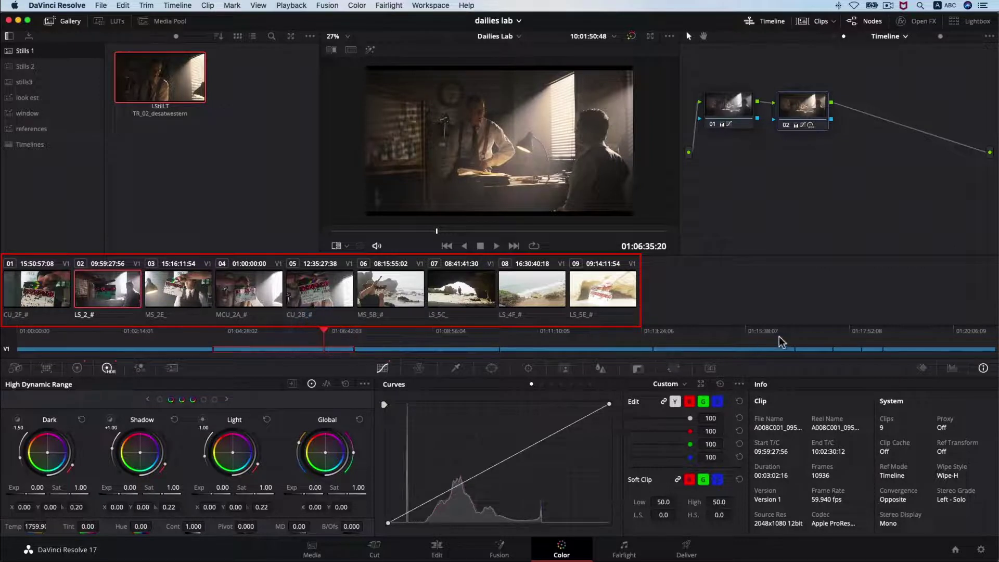
{"action": "left_click", "coordinate": [850, 336]}
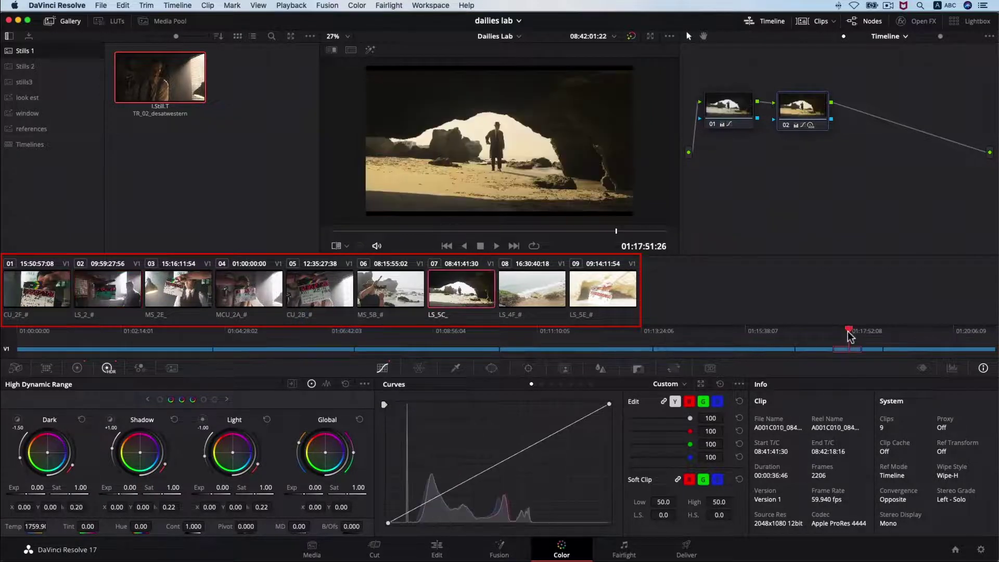
{"action": "left_click", "coordinate": [849, 336]}
{"action": "left_click_drag", "start_coordinate": [262, 333], "coordinate": [275, 337]}
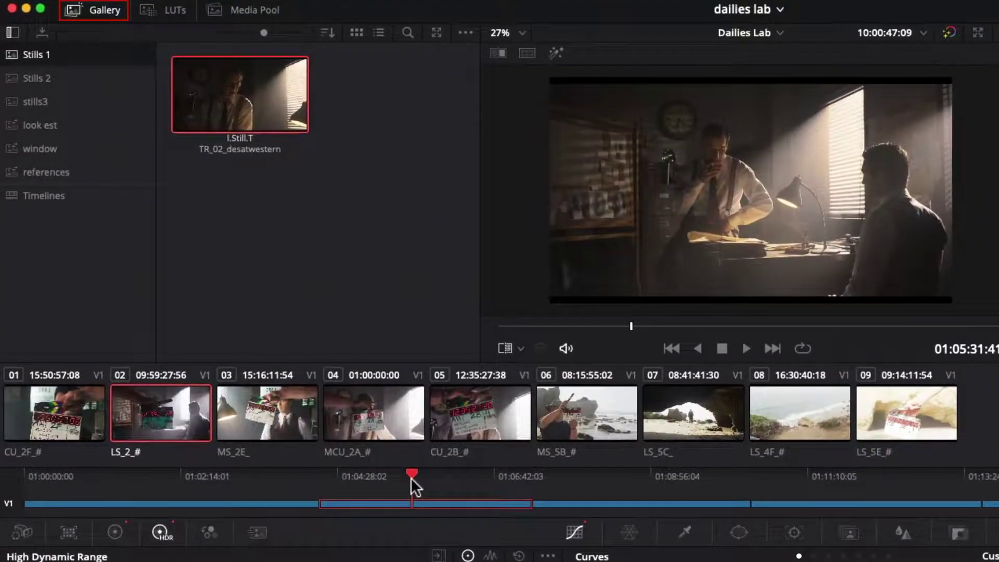
{"action": "left_click", "coordinate": [274, 332]}
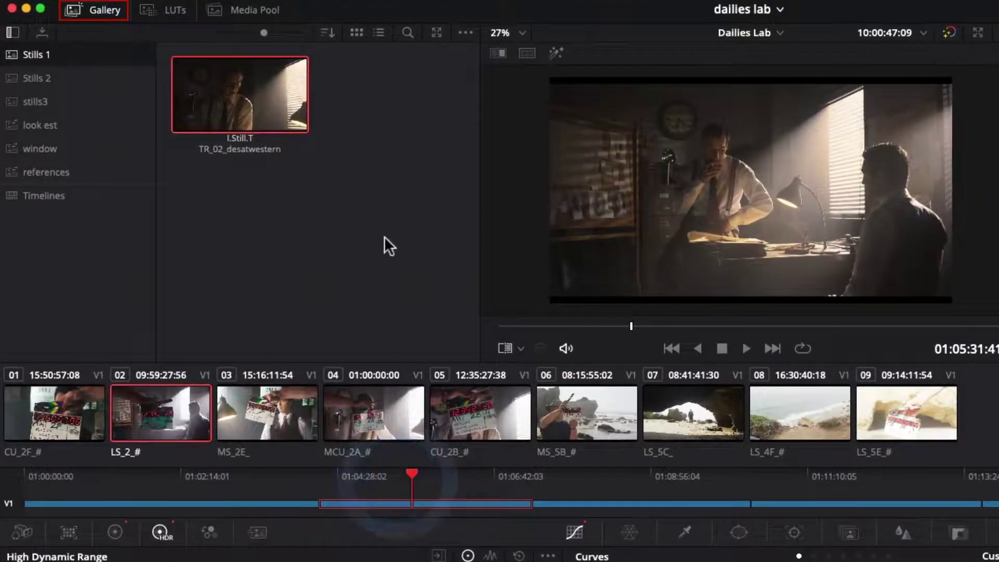
- Import the CDL files 2_LS.cdl and 5B_MS.cdl from the CDL's folder of DAILIES LAB into the Stills 1 album
{"action": "right_click", "coordinate": [389, 152]}
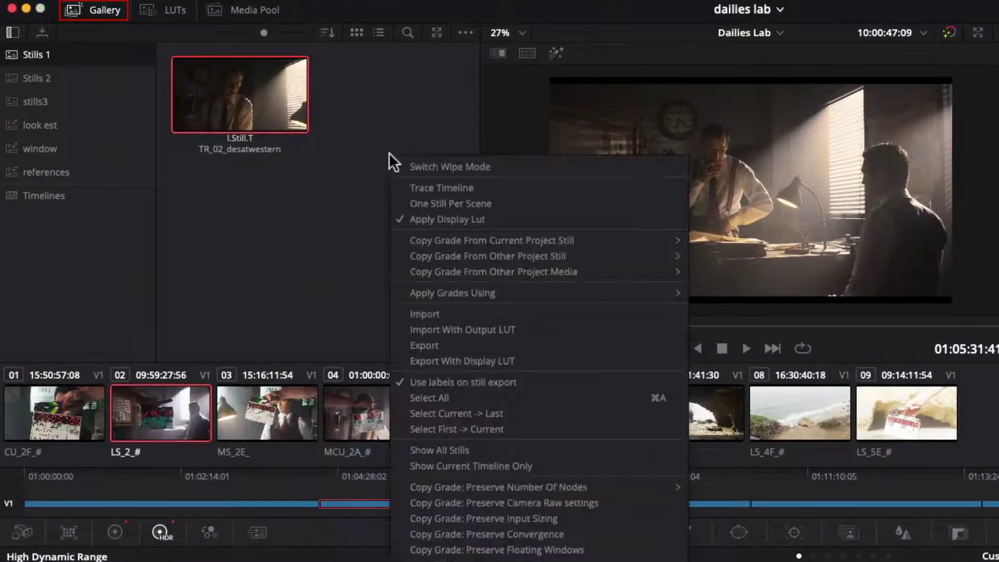
{"action": "left_click", "coordinate": [448, 314]}
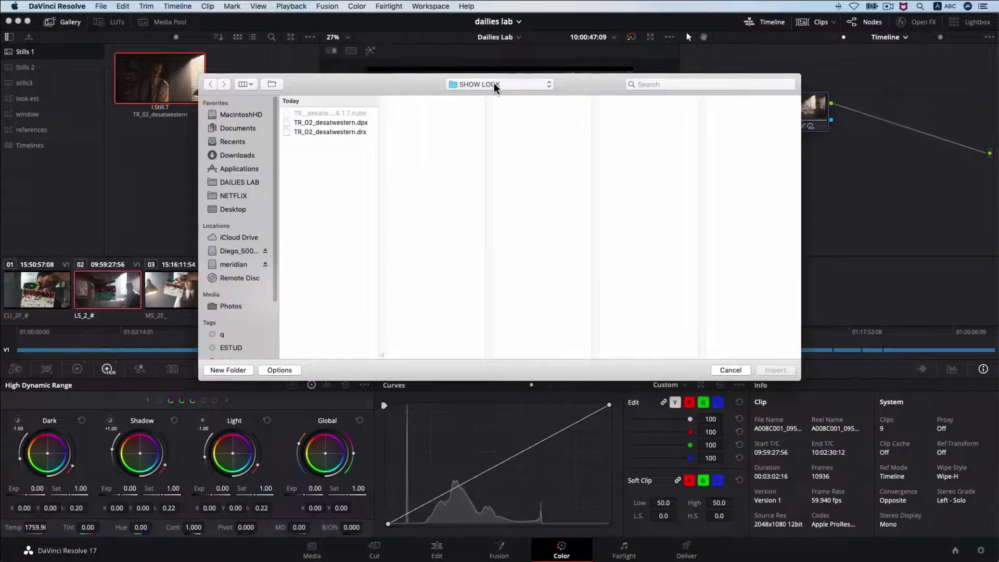
{"action": "left_click", "coordinate": [537, 88]}
{"action": "left_click", "coordinate": [522, 103]}
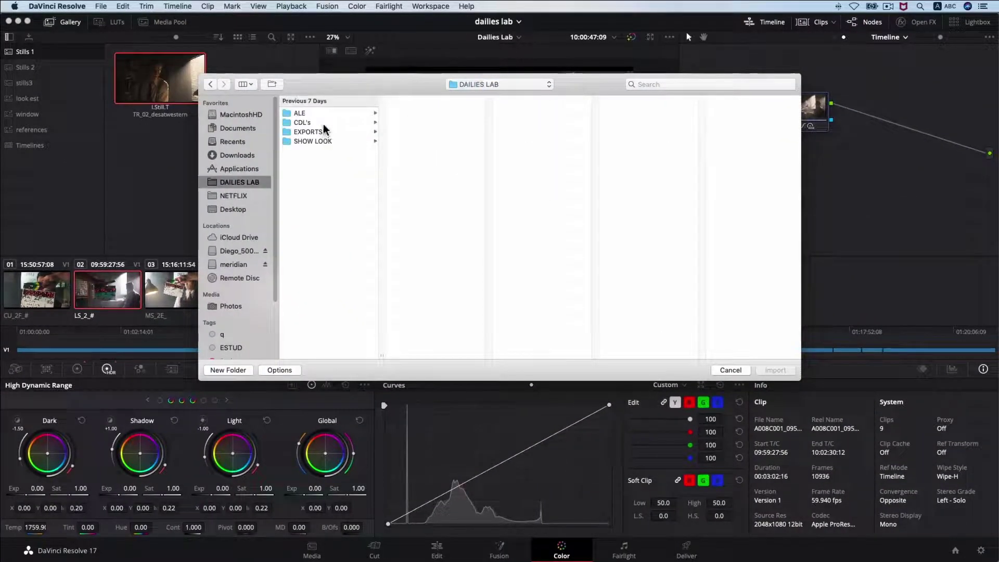
{"action": "left_click", "coordinate": [328, 123]}
{"action": "left_click_drag", "start_coordinate": [411, 113], "coordinate": [413, 123]}
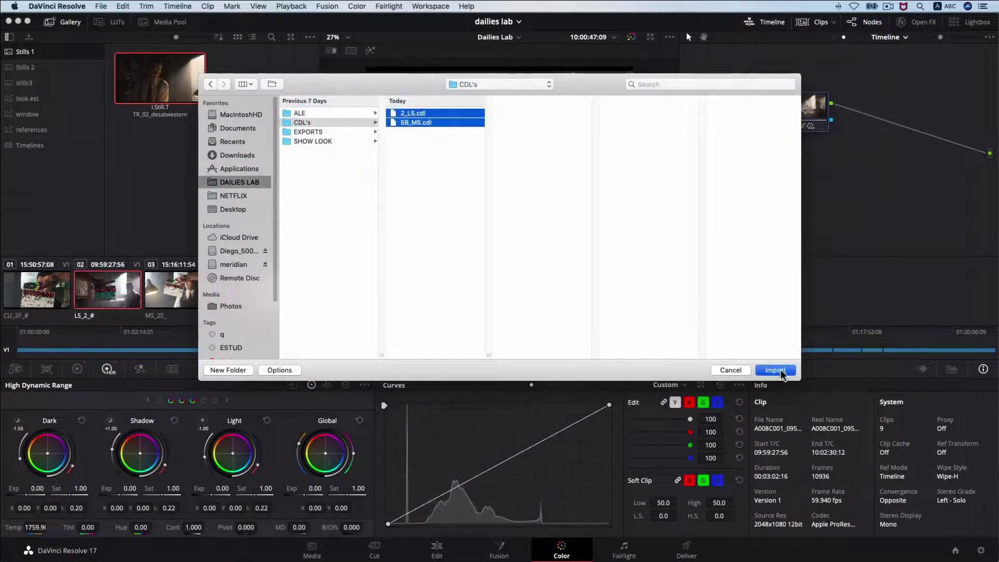
{"action": "left_click", "coordinate": [780, 370]}
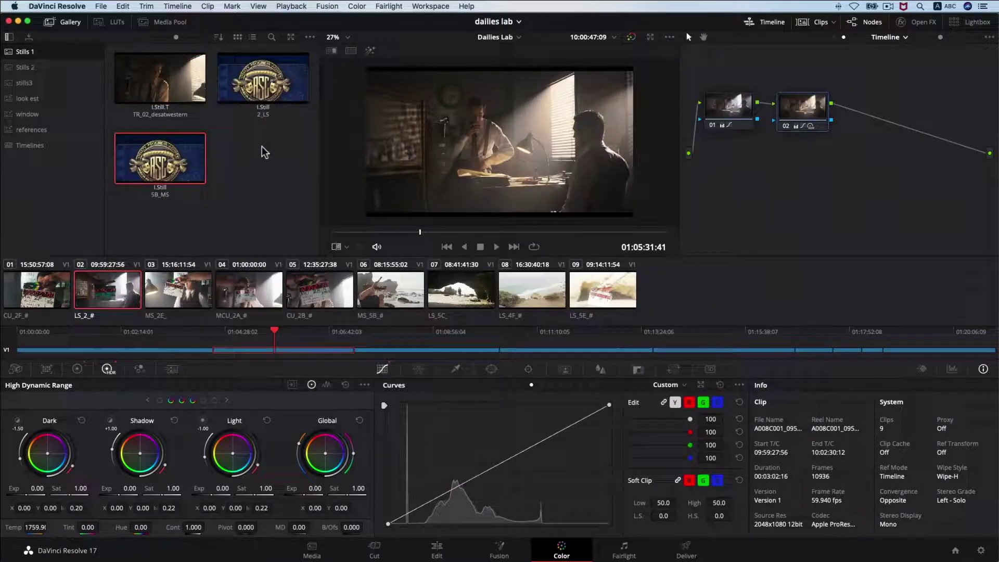
- Set the node graph to Clip level and apply the grade of the 2_LS still to clip LS_2_#
{"action": "left_click", "coordinate": [253, 101]}
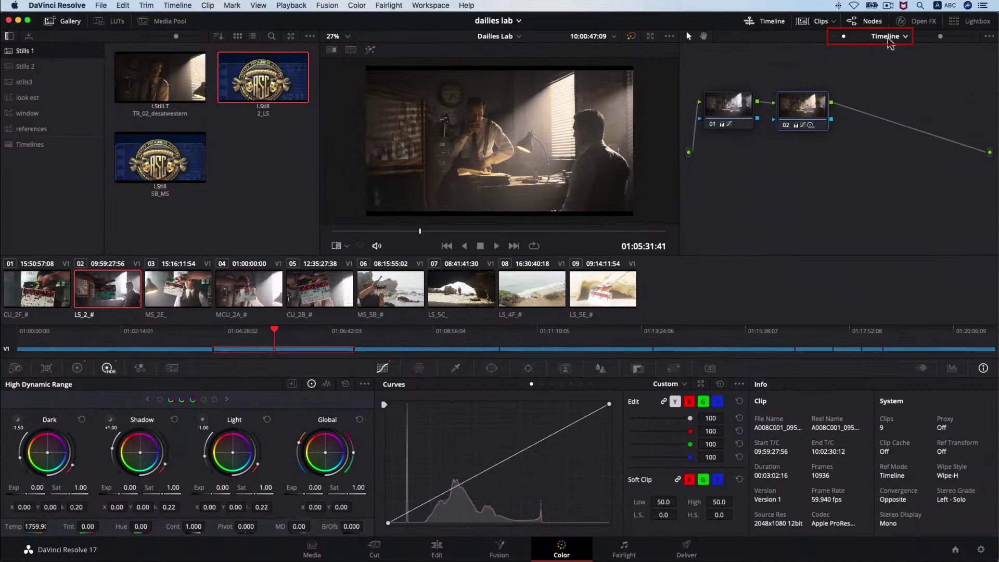
{"action": "left_click", "coordinate": [890, 36]}
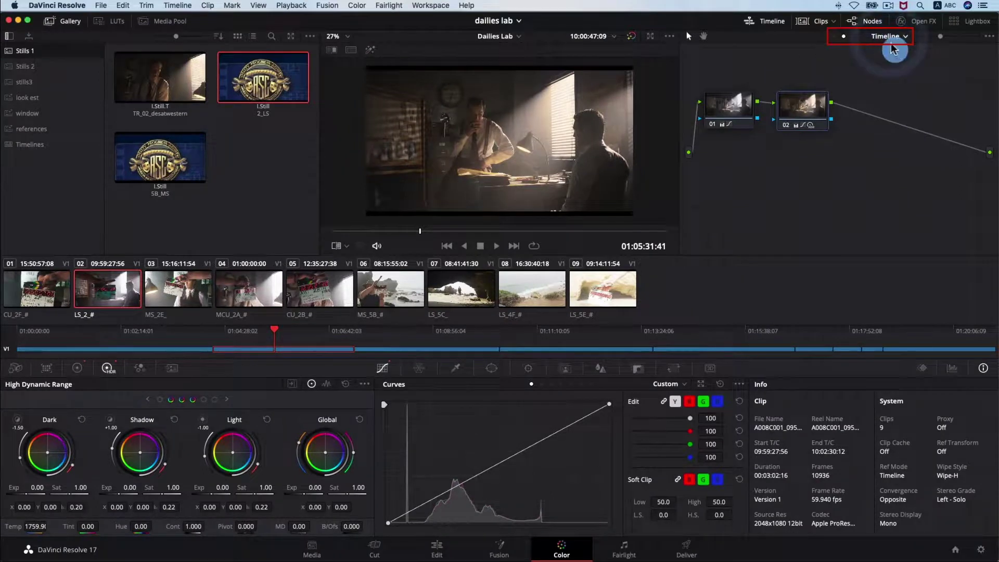
{"action": "left_click", "coordinate": [893, 48]}
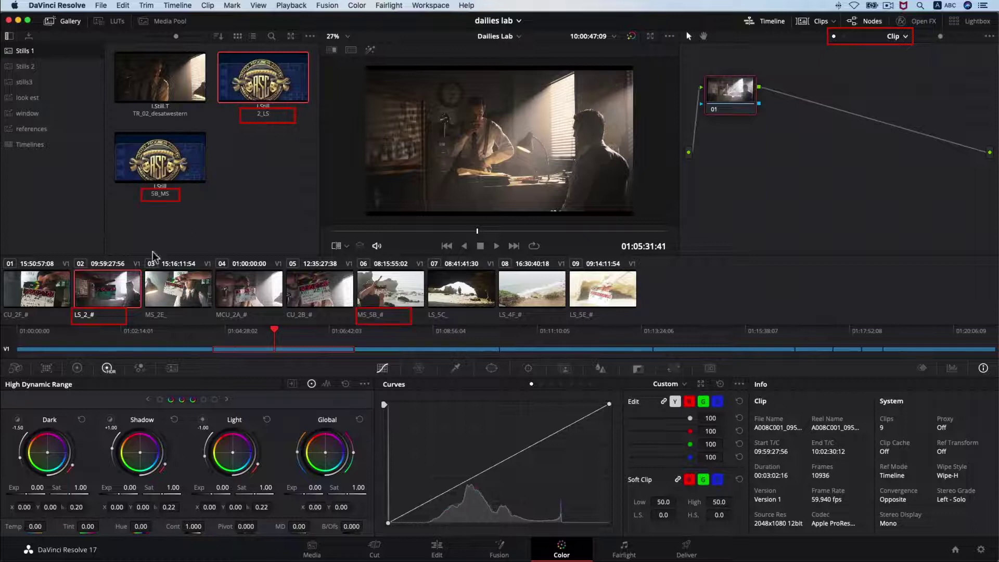
{"action": "right_click", "coordinate": [263, 93]}
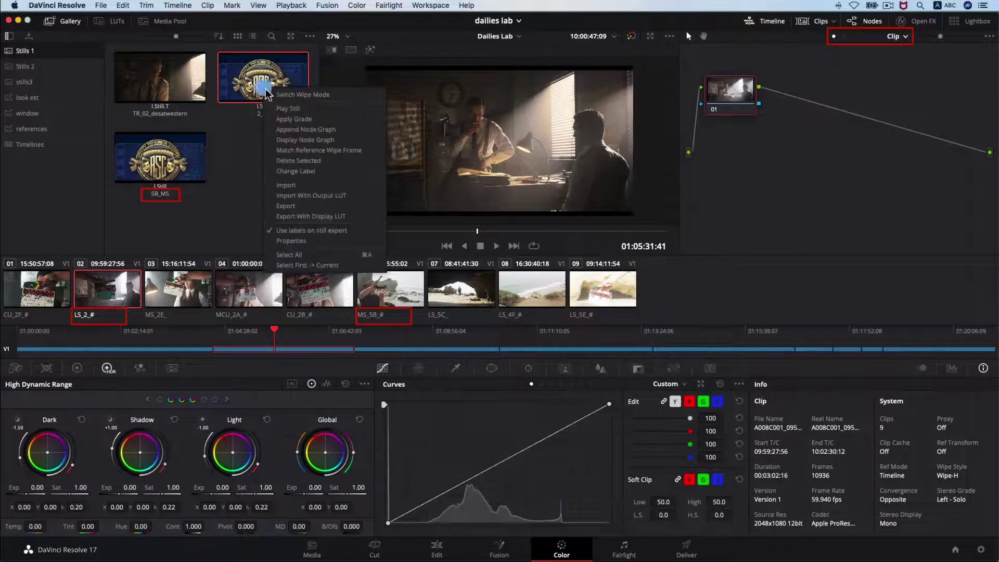
{"action": "left_click", "coordinate": [296, 119]}
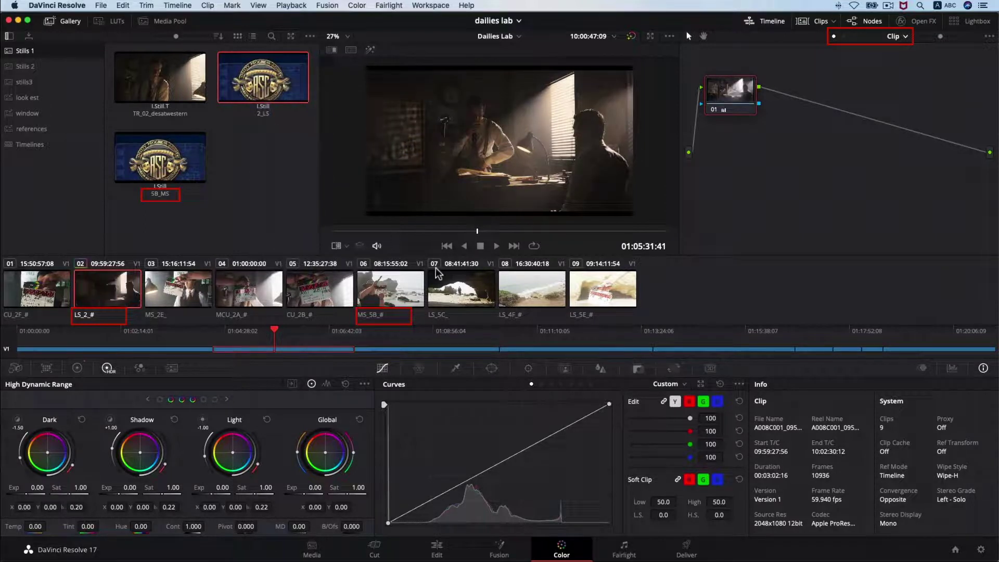
- Apply the grade of the 5B_MS still to clip MS_5B_#
{"action": "left_click", "coordinate": [457, 298]}
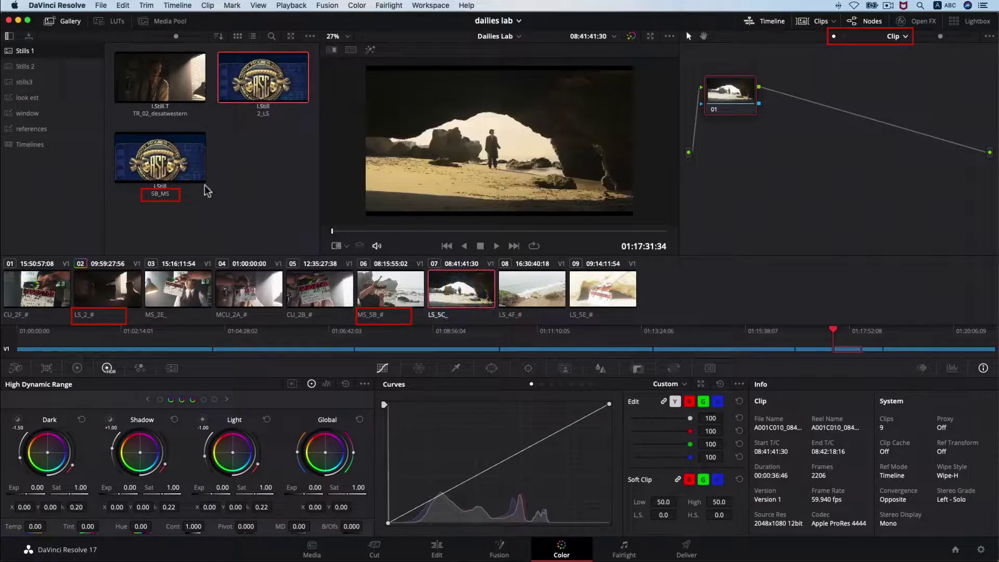
{"action": "left_click", "coordinate": [404, 295]}
{"action": "left_click", "coordinate": [162, 167]}
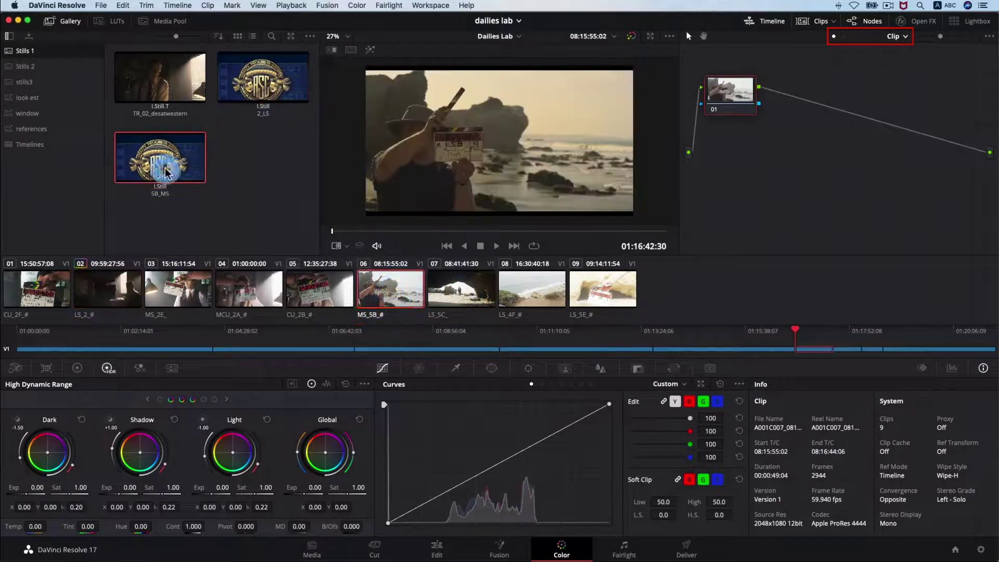
{"action": "right_click", "coordinate": [166, 171]}
{"action": "left_click", "coordinate": [210, 205]}
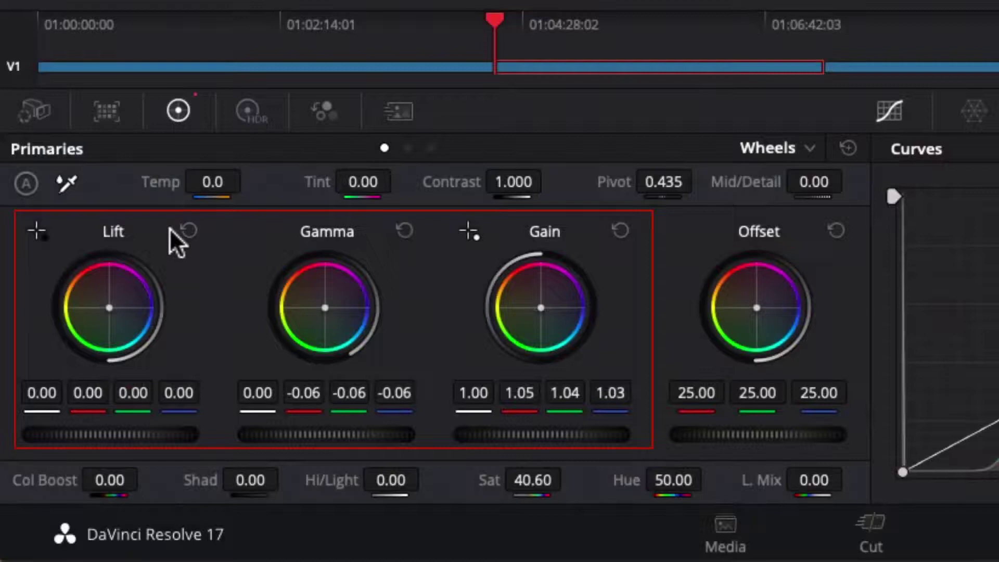
- Compare the primaries of LS_2_# and MS_2E_ and apply the grade of LS_2_# to clip MS_2E_
{"action": "key", "text": "Down"}
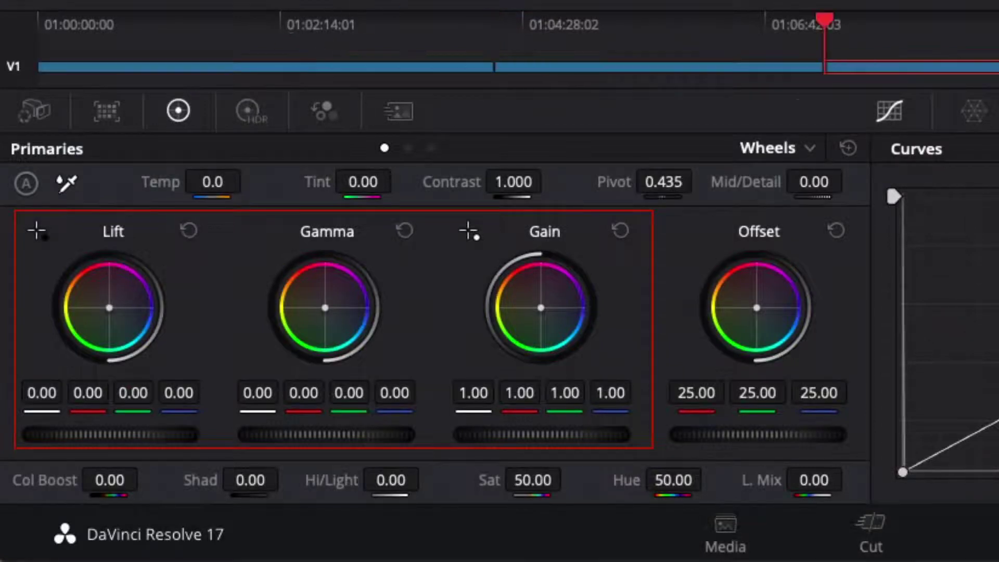
{"action": "key", "text": "equal"}
{"action": "key", "text": "Up"}
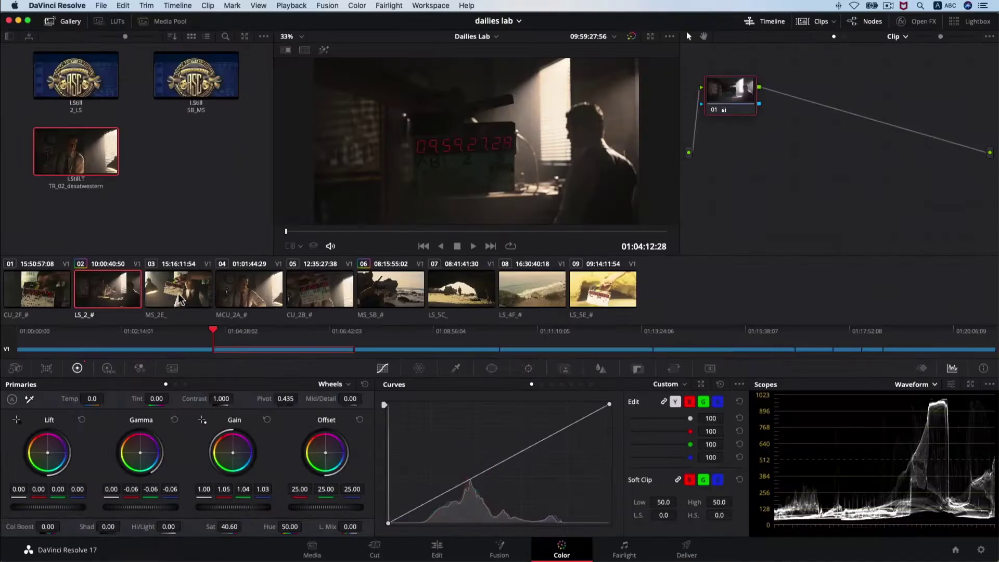
{"action": "left_click", "coordinate": [174, 290]}
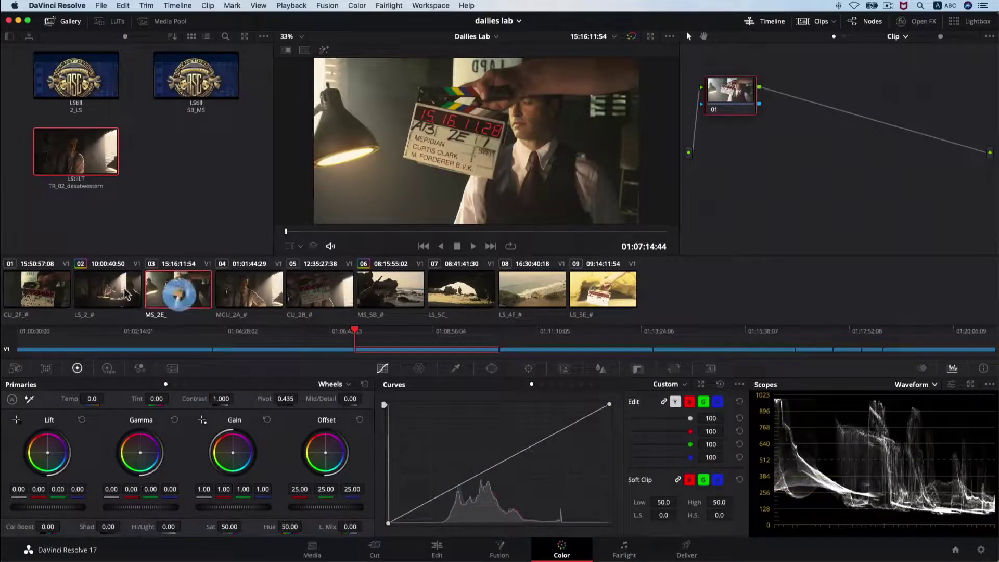
{"action": "right_click", "coordinate": [119, 290]}
{"action": "left_click", "coordinate": [155, 192]}
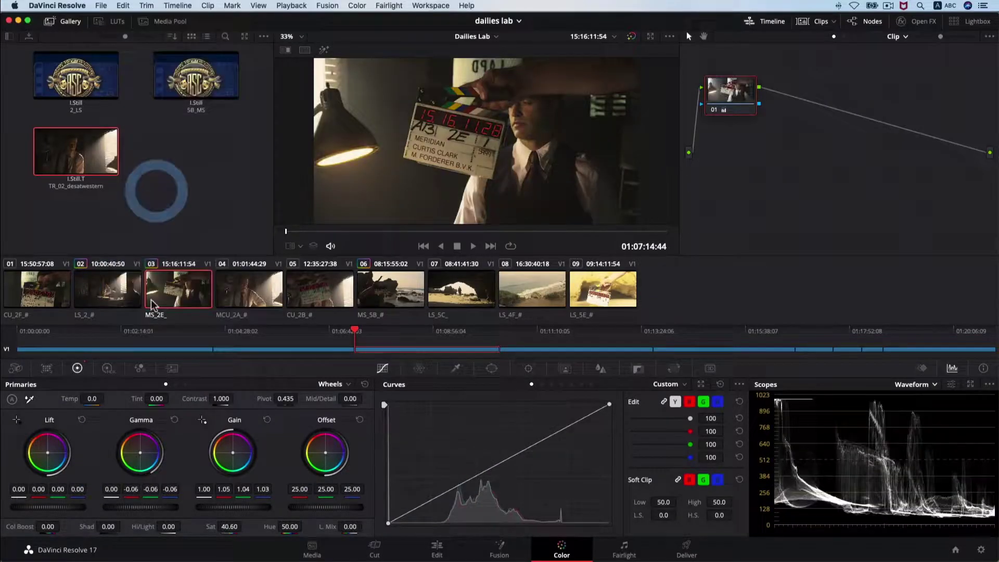
- Grab a still from the middle of clip LS_2_#, at about 01:05:38:29, as a matching reference
{"action": "left_click", "coordinate": [125, 294]}
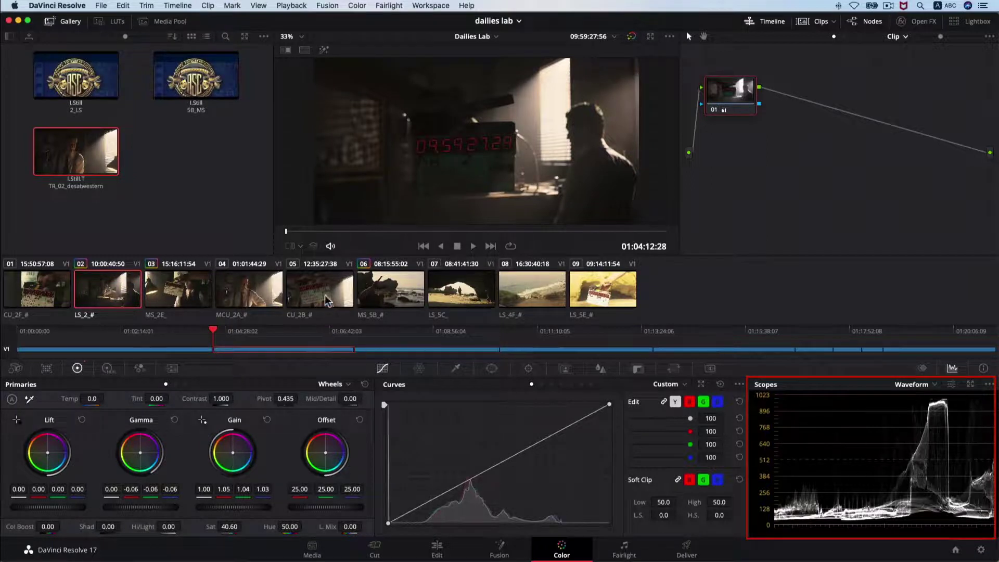
{"action": "left_click", "coordinate": [465, 232]}
{"action": "right_click", "coordinate": [493, 189]}
{"action": "left_click", "coordinate": [495, 201]}
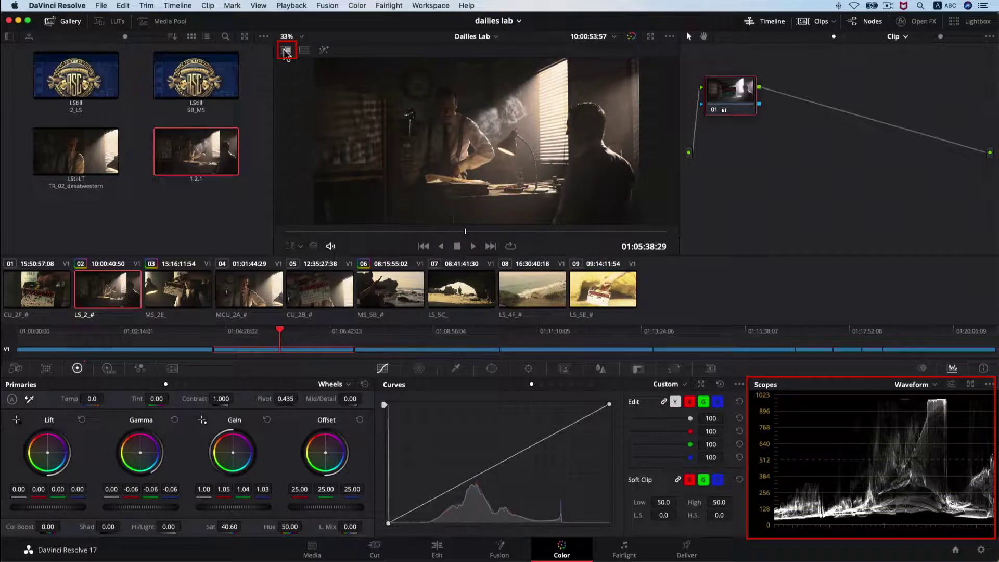
- Compare clip MS_2E_ with the LS_2_# reference still using an image wipe across the frame
{"action": "left_click", "coordinate": [180, 281]}
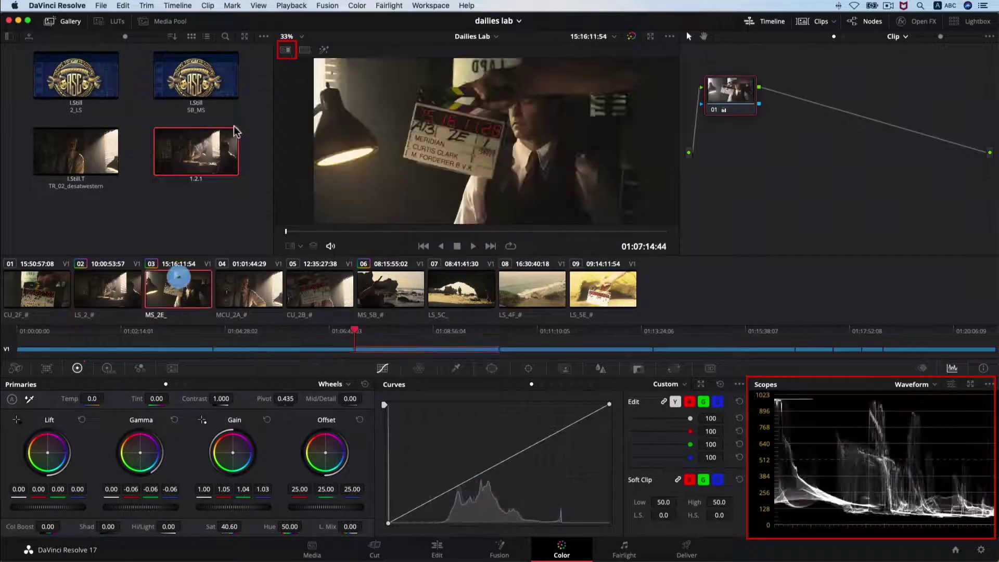
{"action": "left_click", "coordinate": [285, 49]}
{"action": "left_click_drag", "start_coordinate": [479, 161], "coordinate": [365, 165]}
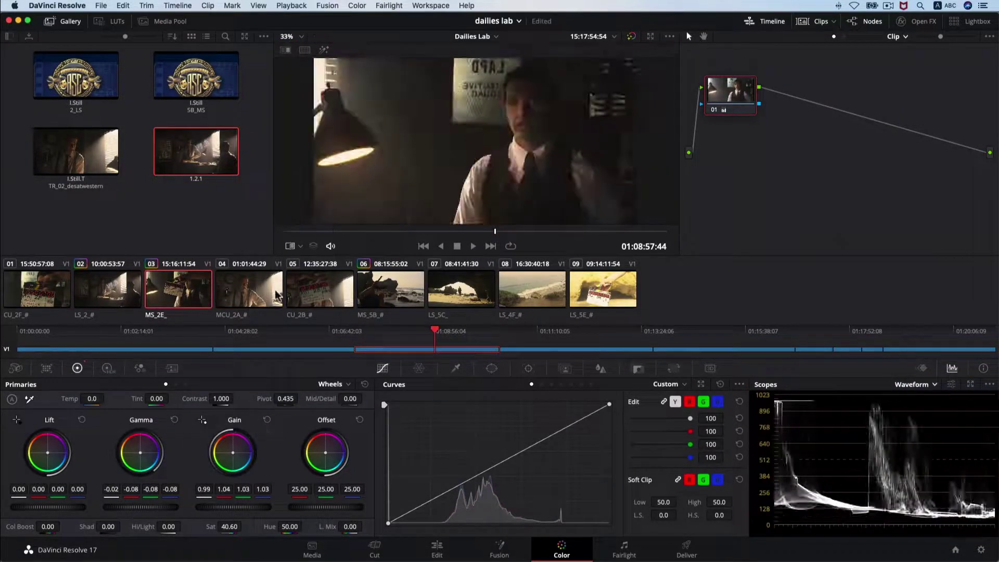
- Grab a still of clip MCU_2A_# and check it with an image wipe against the middle of clip CU_2B_#
{"action": "key", "text": "Down"}
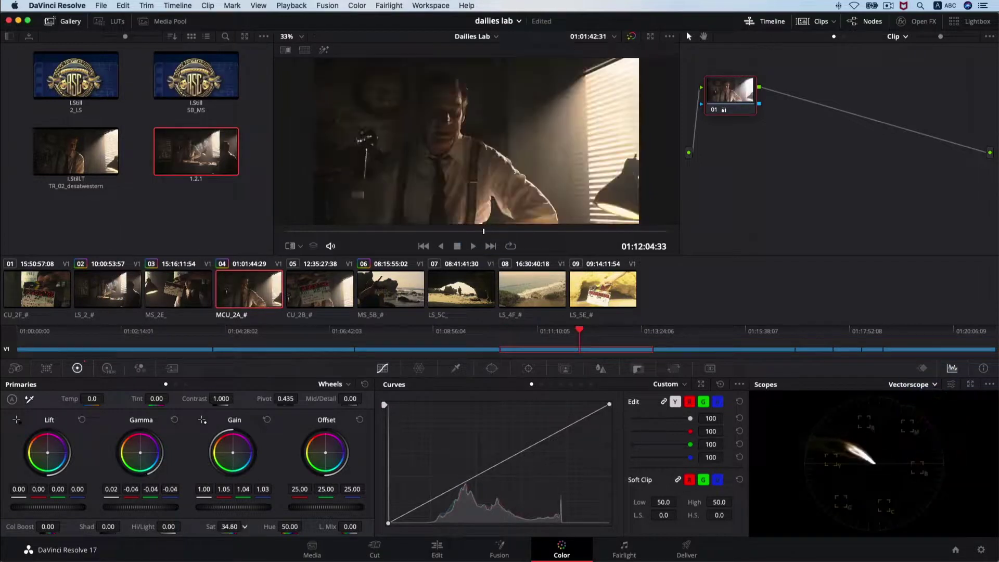
{"action": "left_click", "coordinate": [302, 304]}
{"action": "key", "text": "ctrl+alt+g"}
{"action": "left_click", "coordinate": [492, 231]}
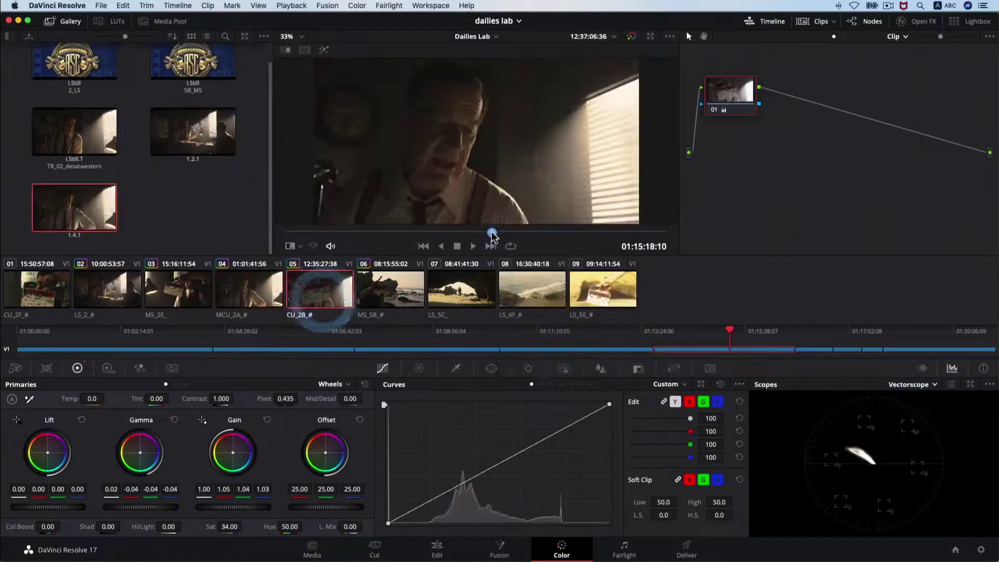
{"action": "key", "text": "ctrl+w"}
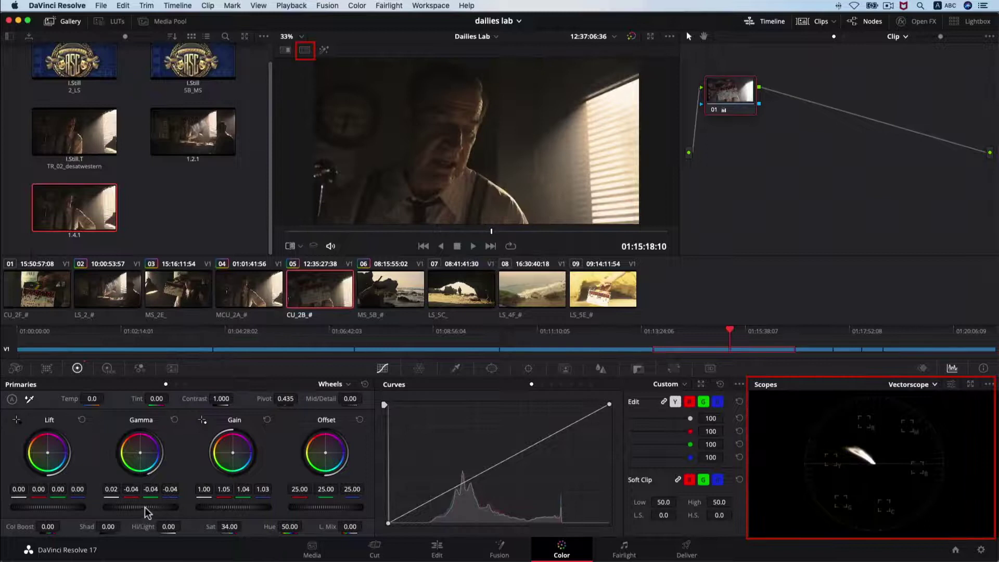
- Apply the grade of MS_5B_# to clip LS_5C_ and show both clips in a Selected Clips split screen
{"action": "left_click", "coordinate": [415, 294]}
{"action": "key", "text": "Down"}
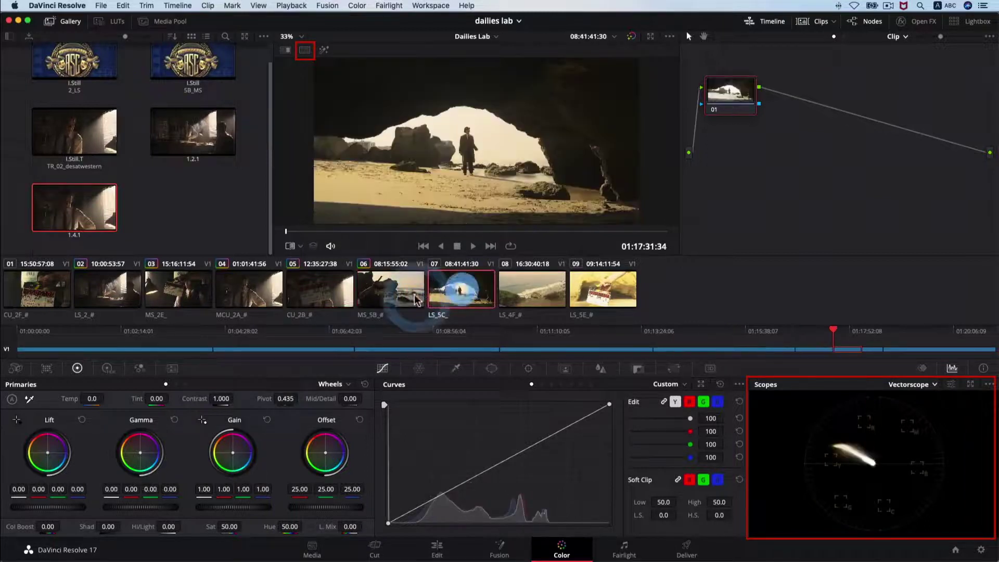
{"action": "middle_click", "coordinate": [416, 296]}
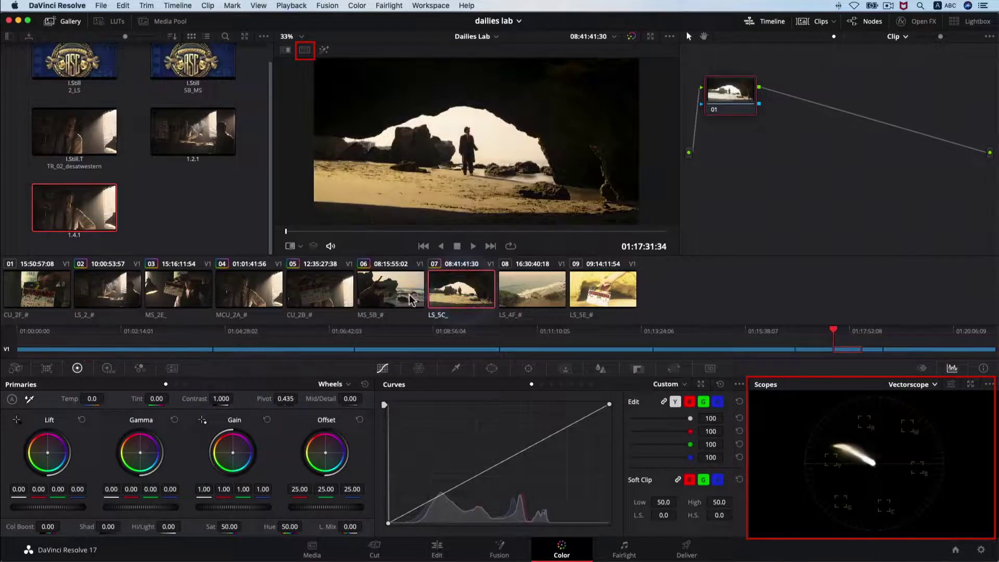
{"action": "left_click", "coordinate": [305, 50]}
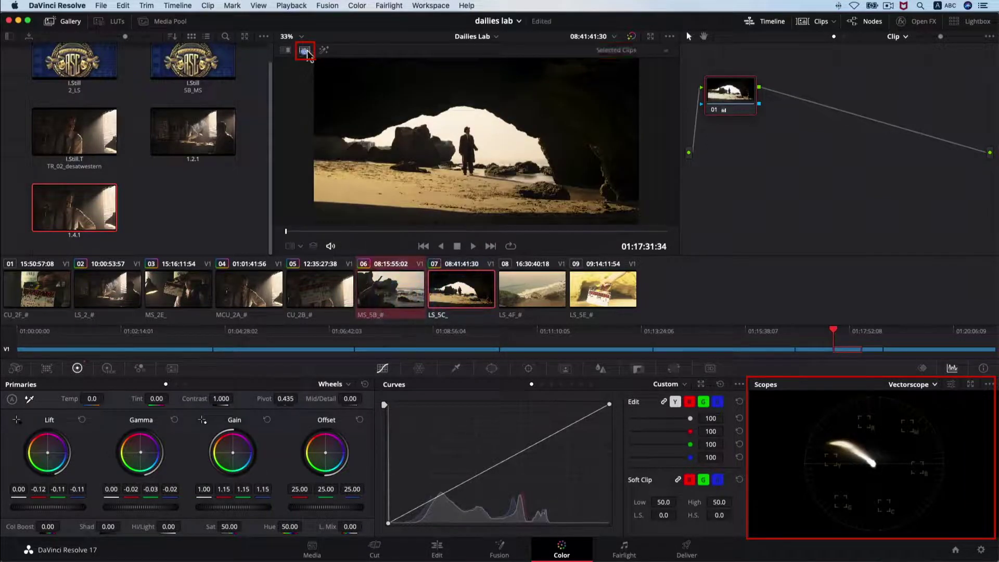
- Match LS_5C_ to MS_5B_# on the waveform by raising the master lift to 0.05 and lowering the master gain to 0.89
{"action": "left_click", "coordinate": [908, 385]}
{"action": "left_click", "coordinate": [930, 411]}
{"action": "scroll", "coordinate": [504, 218], "scroll_direction": "up", "scroll_amount": 2}
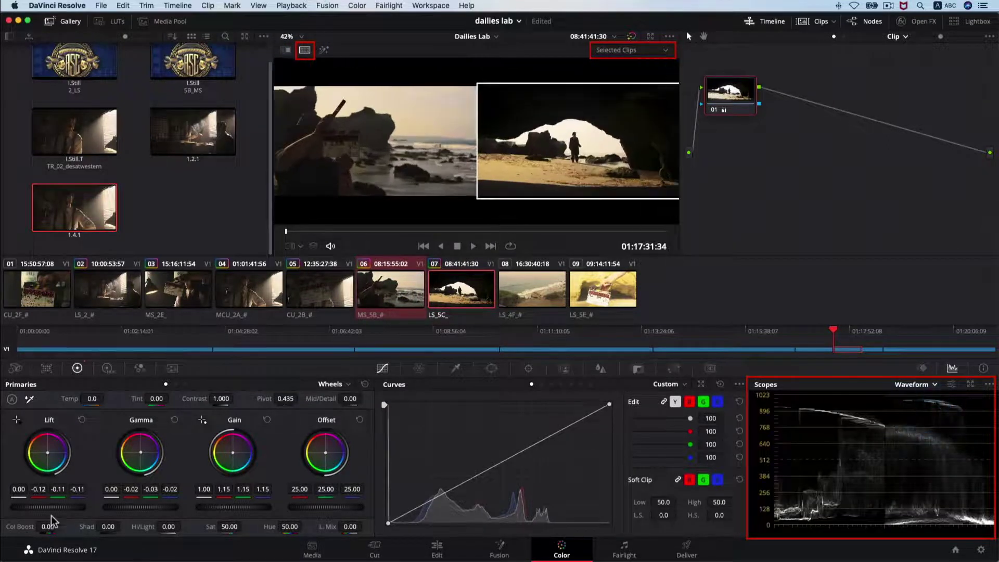
{"action": "left_click_drag", "start_coordinate": [52, 508], "coordinate": [58, 508]}
{"action": "left_click_drag", "start_coordinate": [255, 506], "coordinate": [242, 506]}
{"action": "left_click_drag", "start_coordinate": [60, 508], "coordinate": [68, 508]}
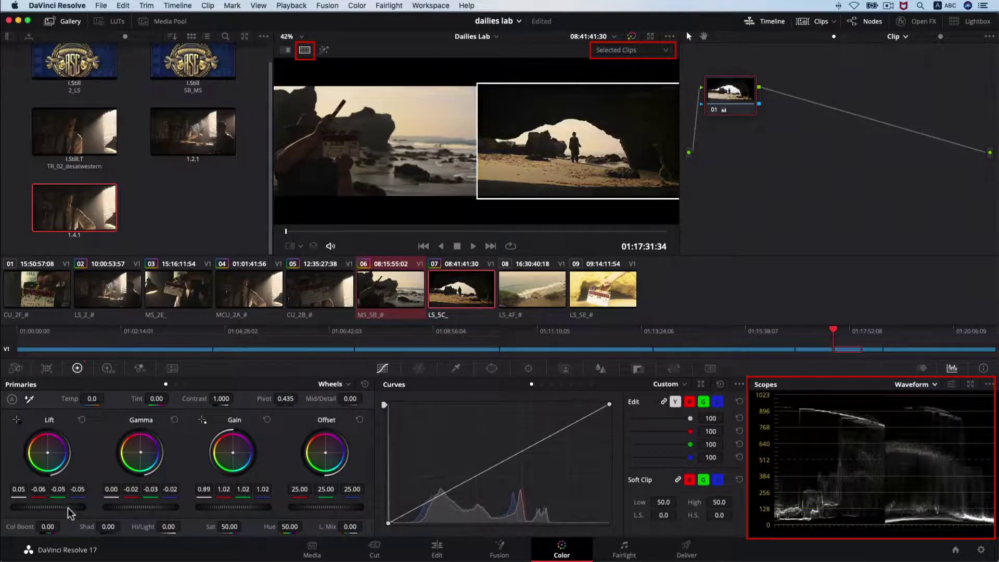
- Using the vectorscope at about 01:17:50:27, set LS_5C_'s blue gamma to about -0.01 and turn off the split screen
{"action": "left_click", "coordinate": [912, 384]}
{"action": "left_click", "coordinate": [926, 422]}
{"action": "left_click", "coordinate": [482, 231]}
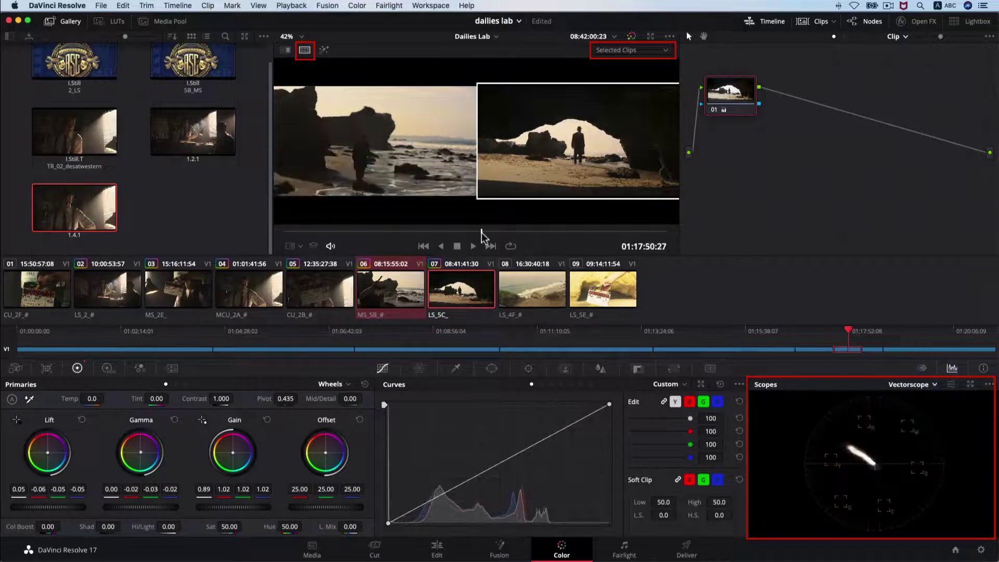
{"action": "left_click_drag", "start_coordinate": [140, 453], "coordinate": [140, 449]}
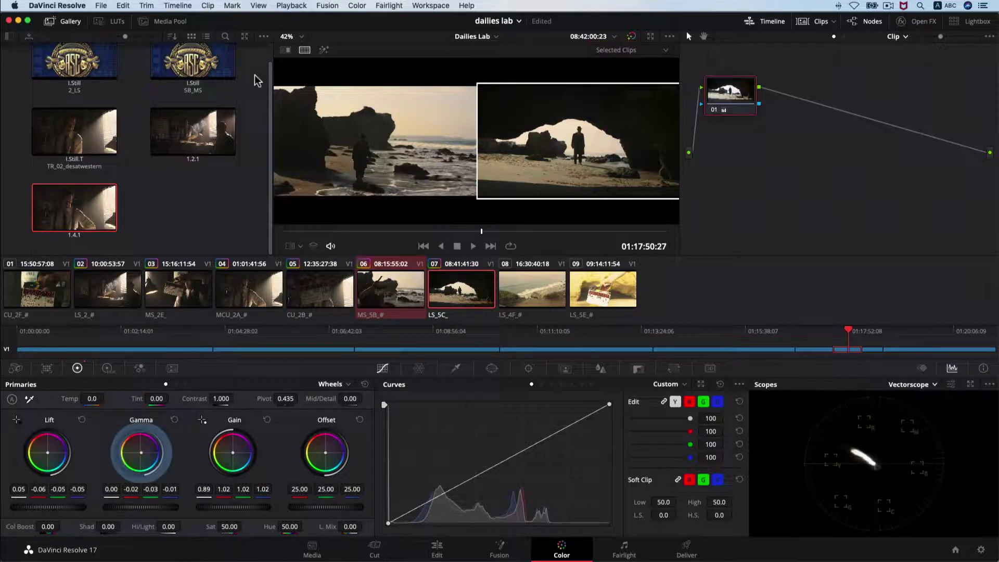
{"action": "left_click", "coordinate": [305, 49]}
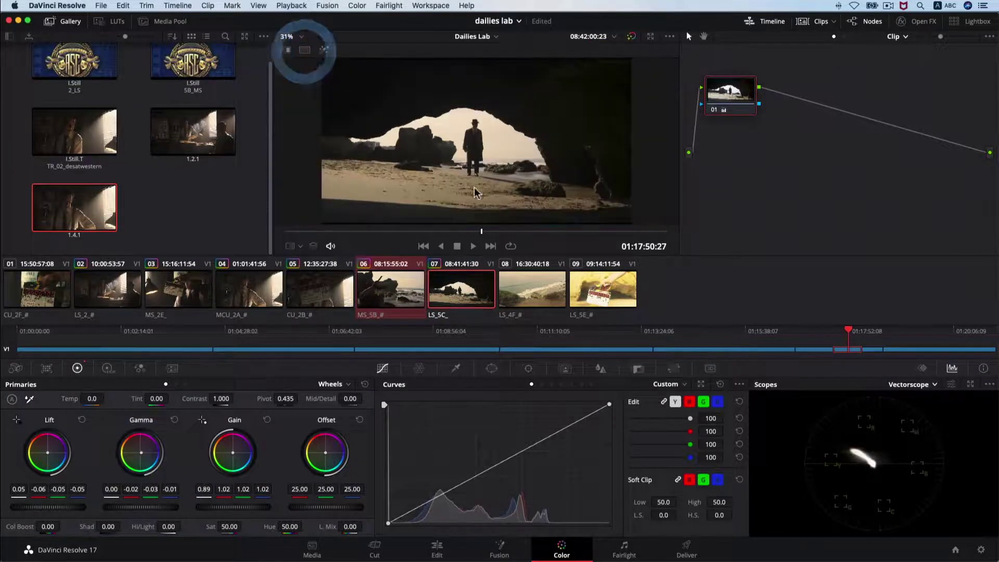
- From clip MS_5B_#, activate playhead B and move it to about 01:09:01:24 in clip MS_2E_
{"action": "left_click", "coordinate": [402, 278]}
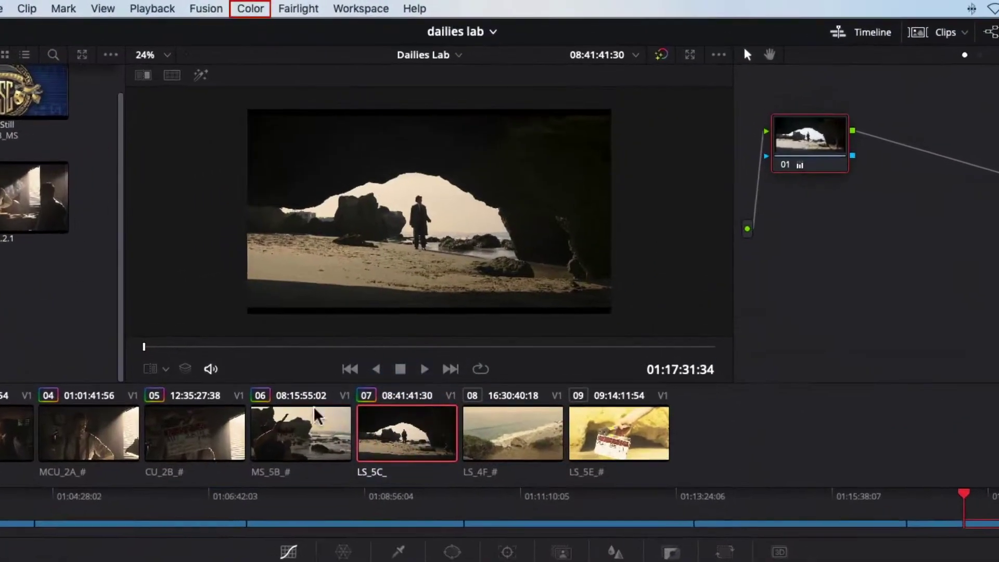
{"action": "left_click", "coordinate": [317, 416]}
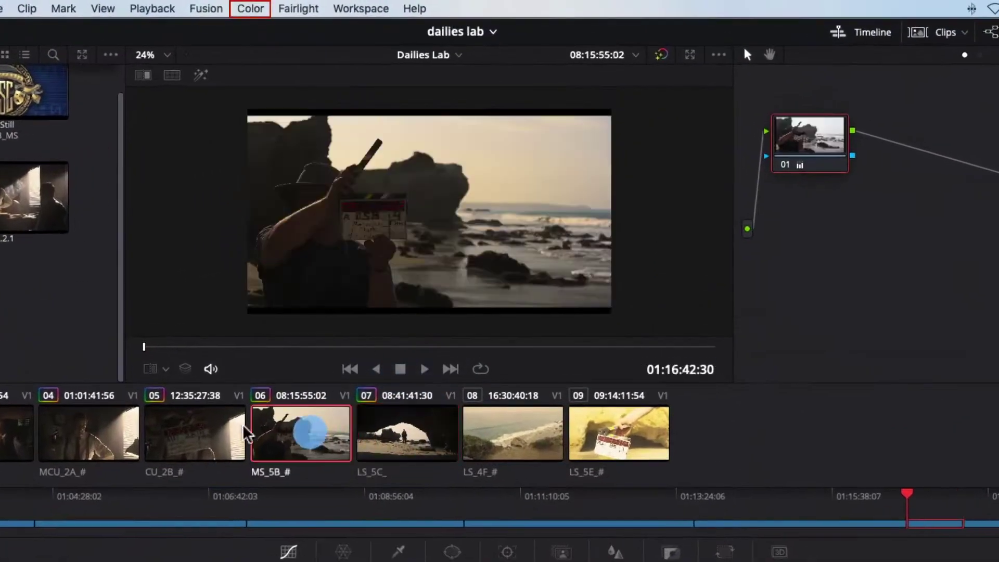
{"action": "left_click", "coordinate": [250, 9]}
{"action": "mouse_move", "coordinate": [310, 253]}
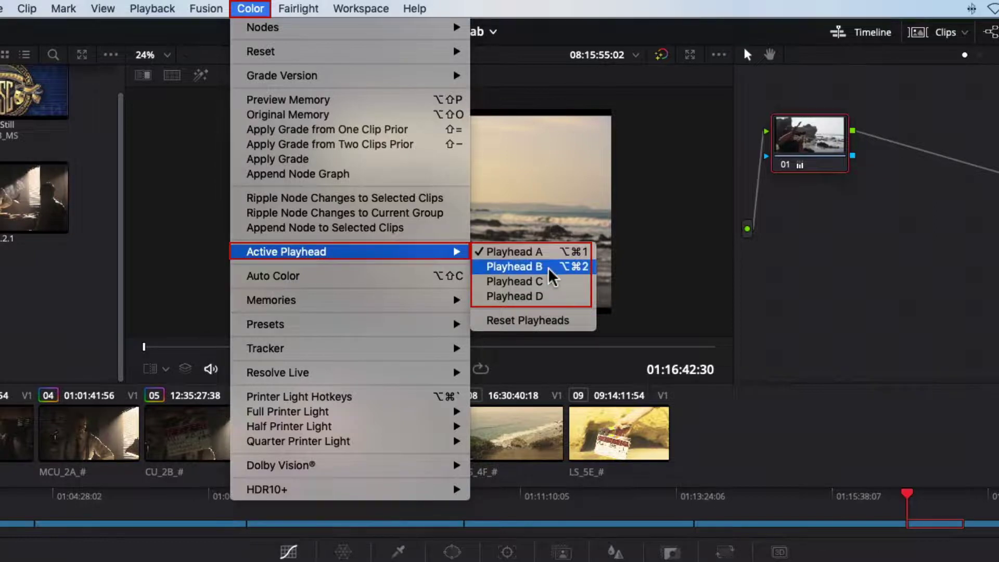
{"action": "left_click", "coordinate": [549, 270]}
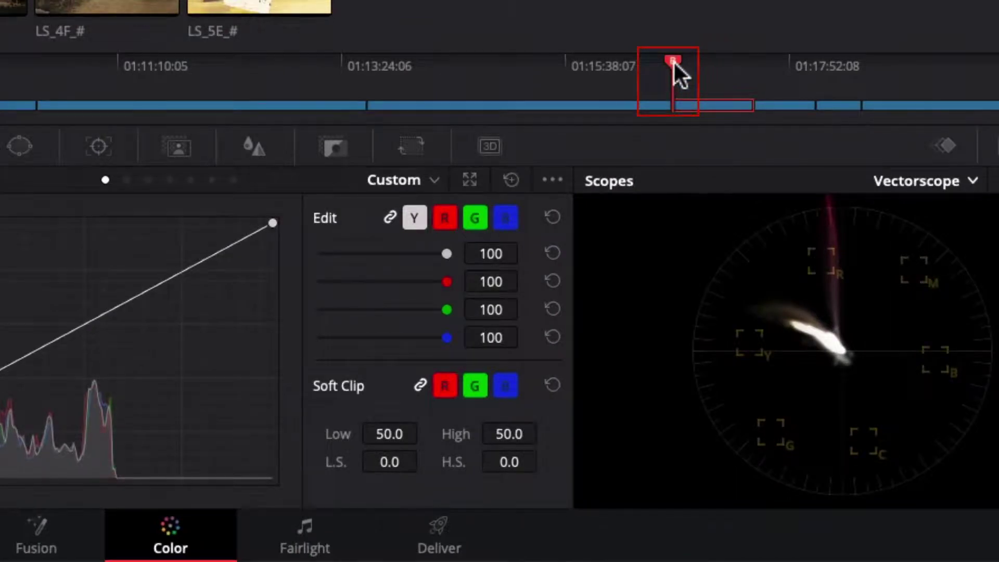
{"action": "left_click_drag", "start_coordinate": [674, 61], "coordinate": [357, 94]}
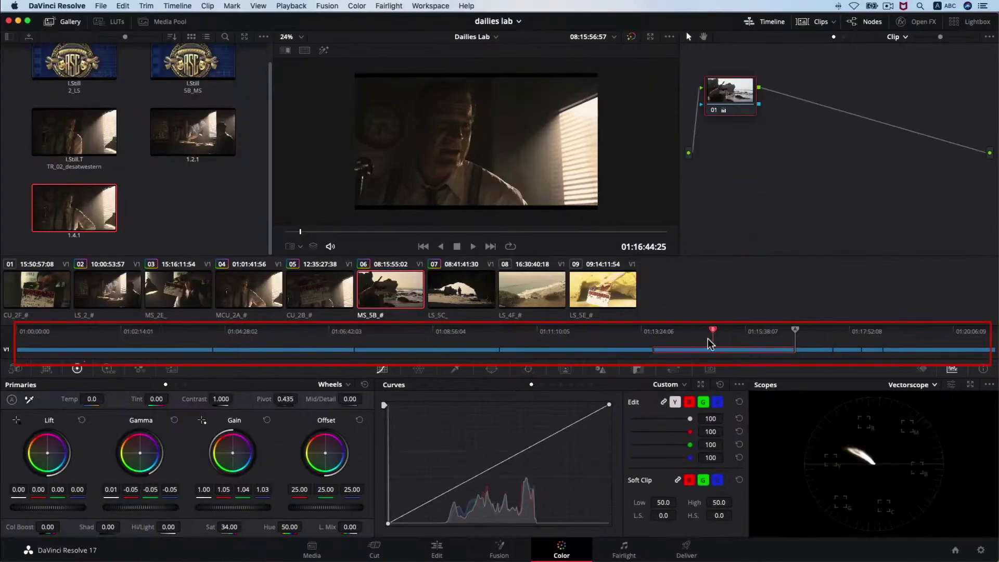
{"action": "left_click_drag", "start_coordinate": [650, 350], "coordinate": [437, 359]}
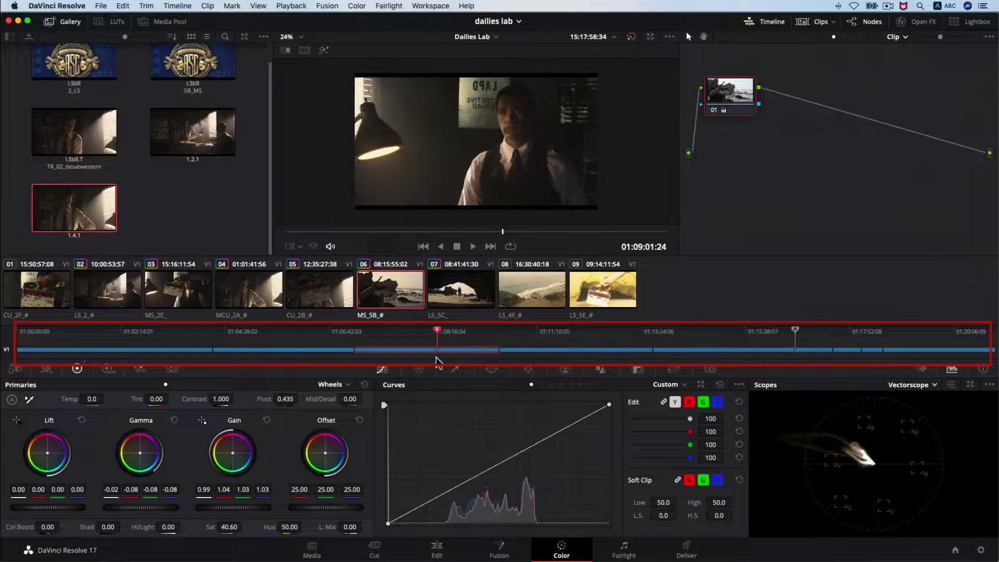
- Place playhead B in the middle of clip CU_2F_# and playhead A at about 01:09:20:10 in clip MS_2E_
{"action": "left_click", "coordinate": [797, 331]}
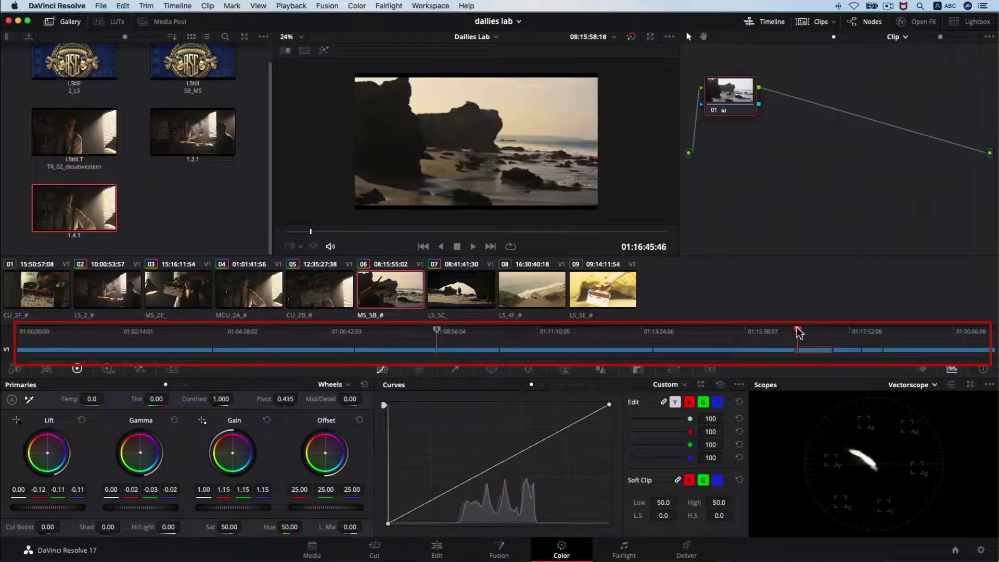
{"action": "left_click", "coordinate": [799, 331]}
{"action": "left_click_drag", "start_coordinate": [439, 331], "coordinate": [103, 334]}
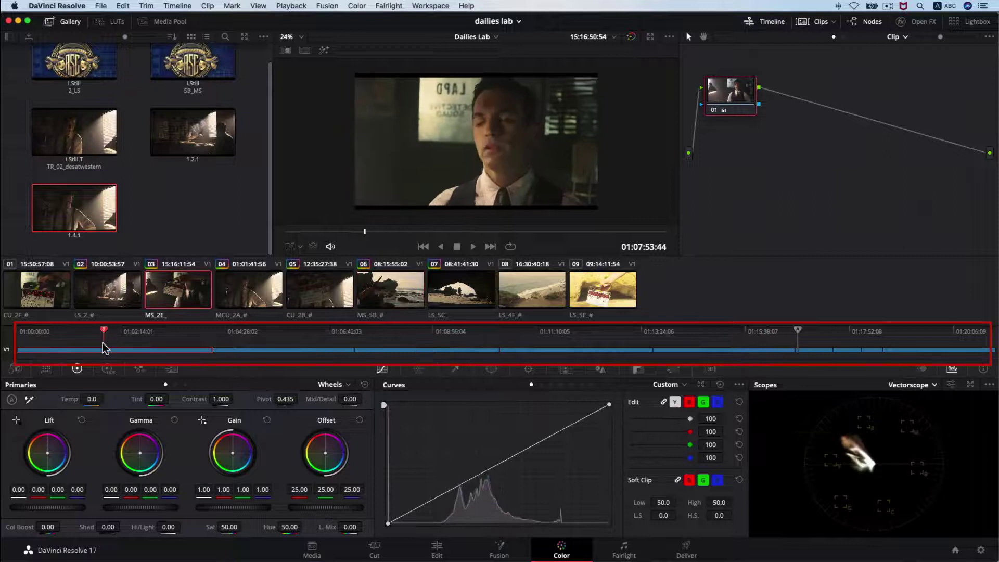
{"action": "left_click", "coordinate": [798, 333]}
{"action": "left_click_drag", "start_coordinate": [798, 335], "coordinate": [453, 357]}
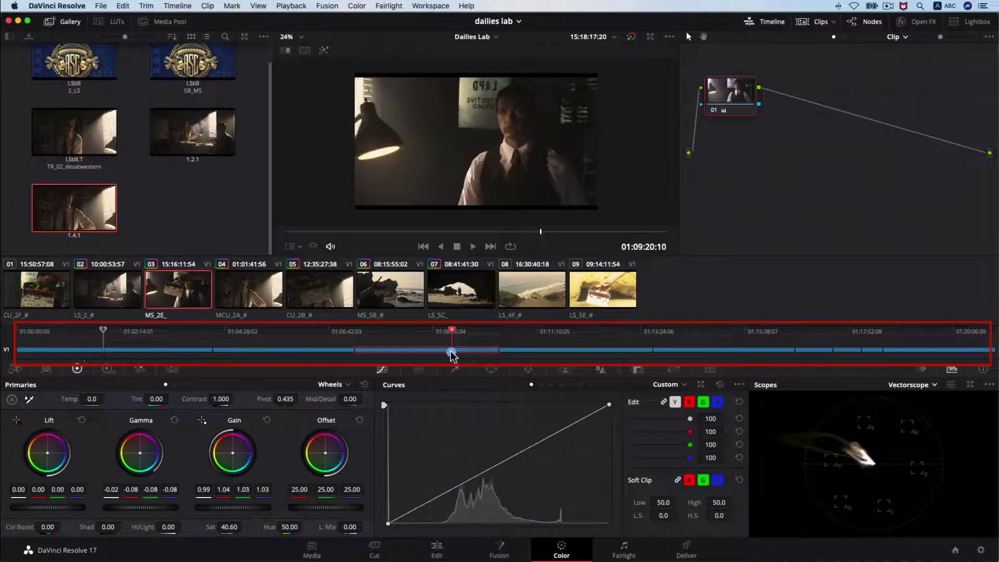
{"action": "left_click", "coordinate": [363, 11]}
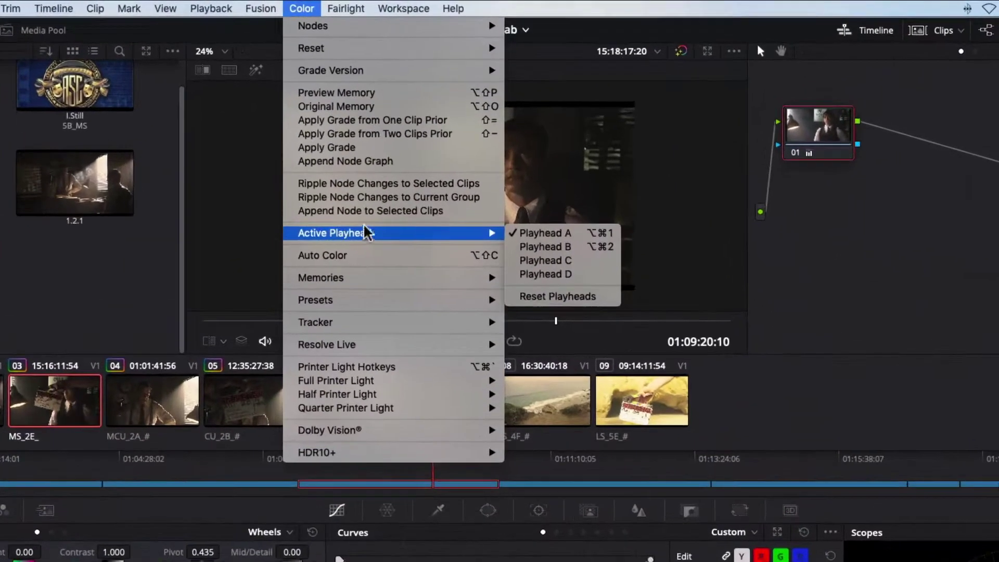
{"action": "mouse_move", "coordinate": [475, 187]}
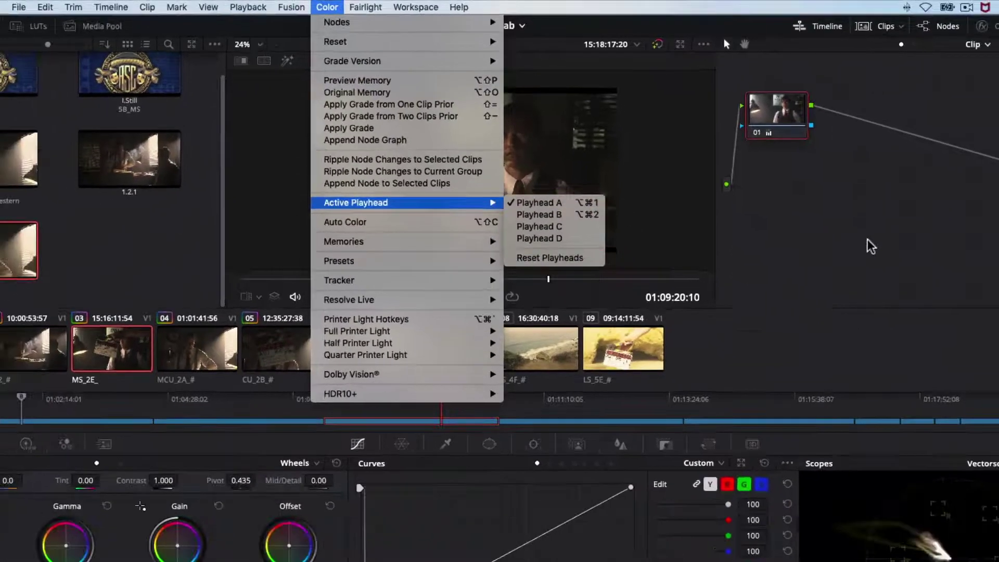
{"action": "left_click", "coordinate": [925, 283]}
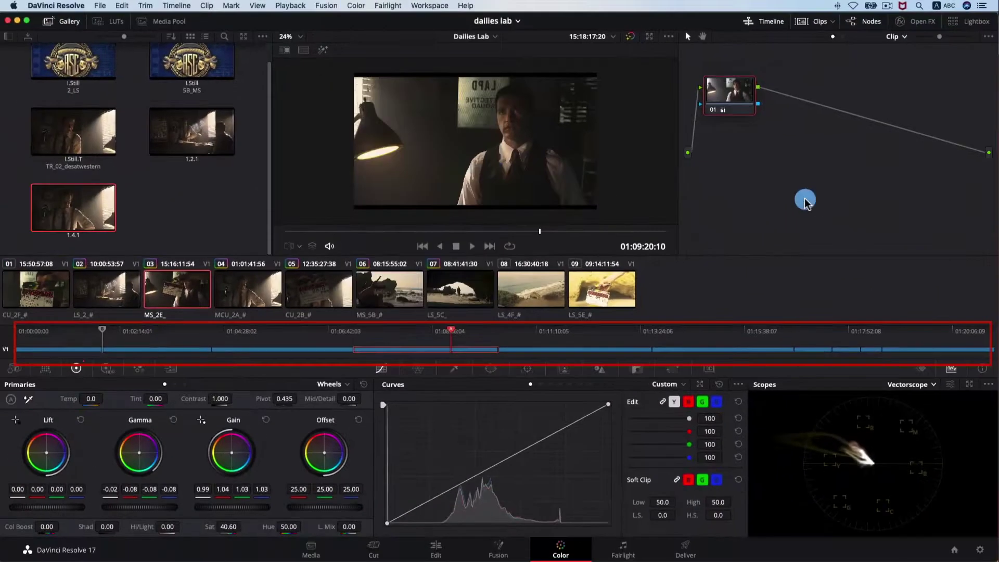
- Compare CU_2F_# with MS_2E_ by switching playheads, apply the MS_2E_ grade to CU_2F_#, and raise its master gamma to 0.03
{"action": "key", "text": "ctrl+alt+1"}
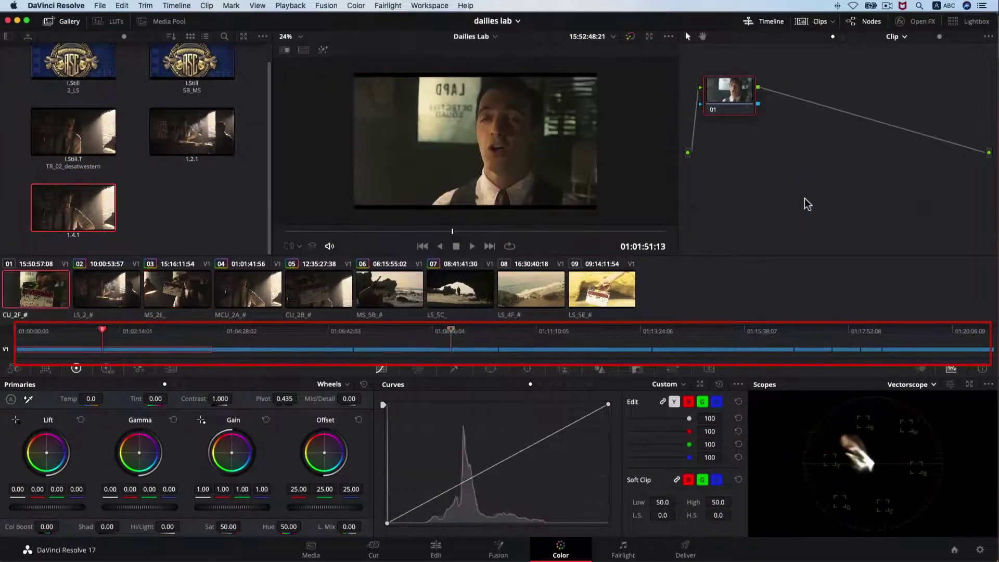
{"action": "key", "text": "equal"}
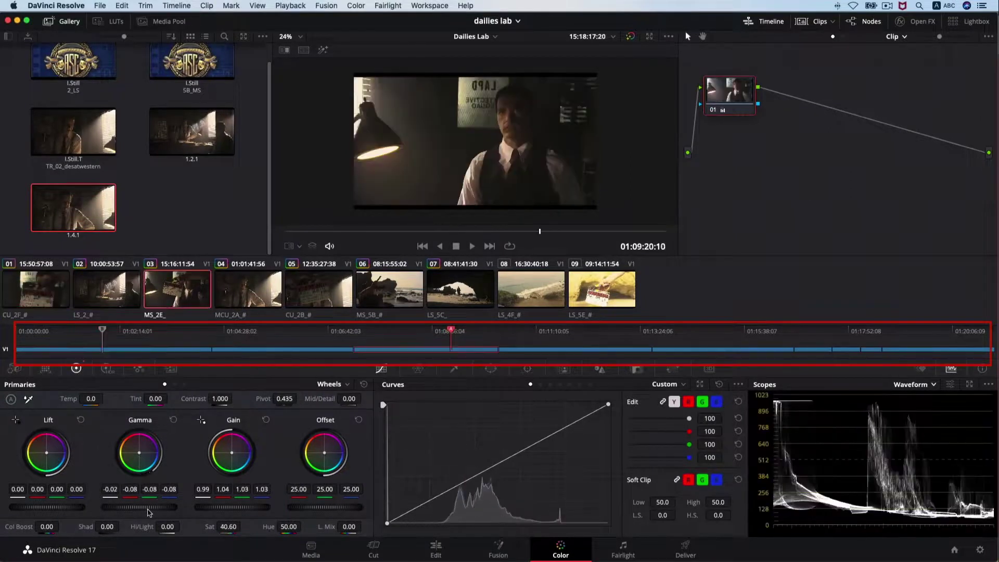
{"action": "left_click_drag", "start_coordinate": [137, 507], "coordinate": [149, 507]}
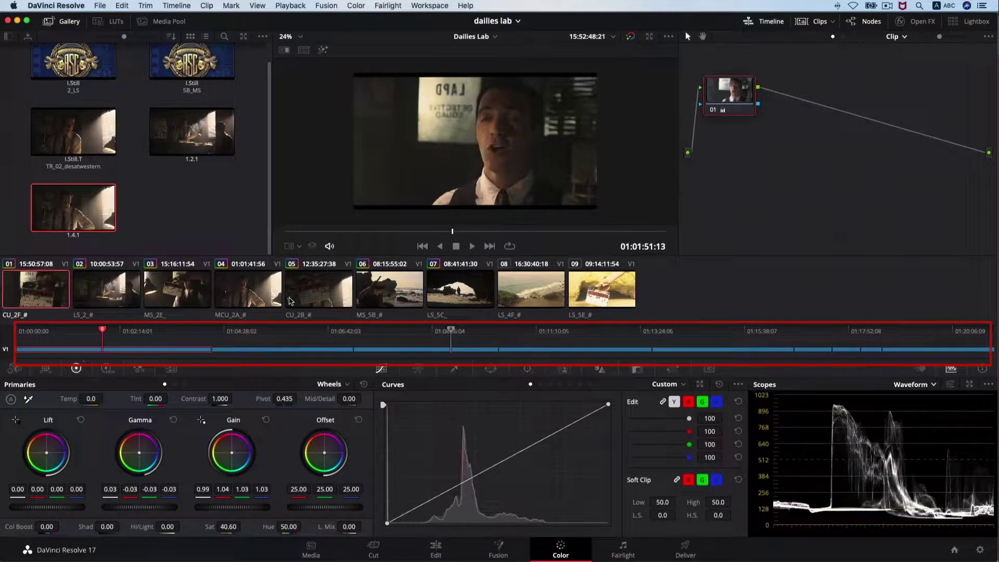
- Play from the end of clip MCU_2A_# into CU_2B_# to check the match across the cut
{"action": "left_click", "coordinate": [273, 294]}
{"action": "left_click", "coordinate": [665, 233]}
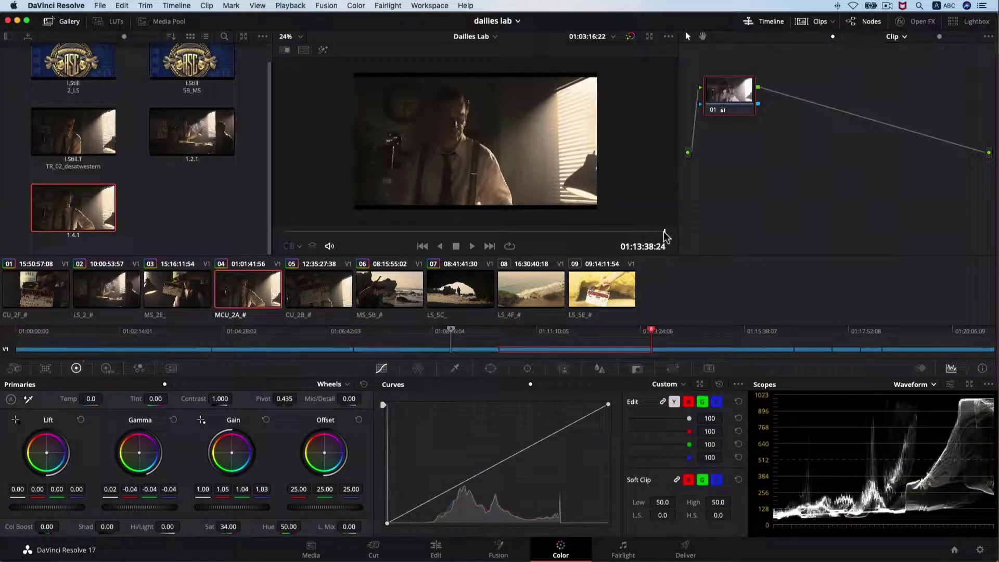
{"action": "key", "text": "space"}
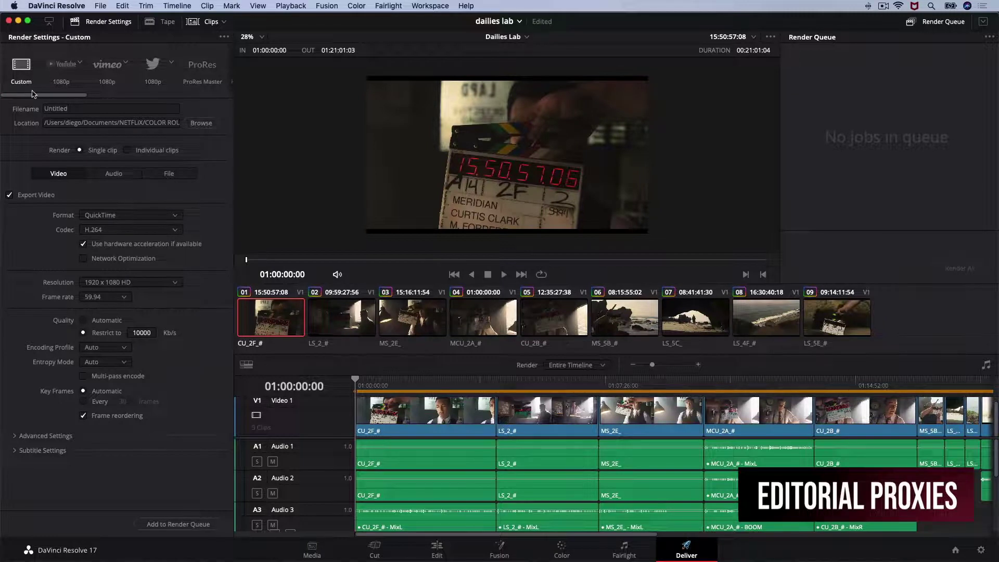
- Set up the editorial proxy render with the AVID AAF preset, the DNxHD codec and the 1080p 36 8-bit type
{"action": "left_click_drag", "start_coordinate": [33, 96], "coordinate": [174, 95]}
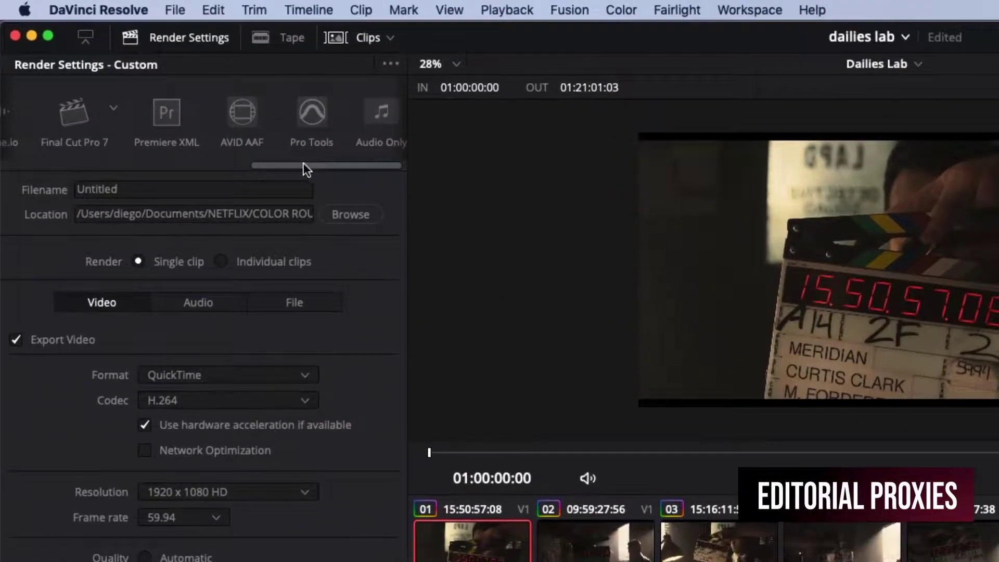
{"action": "left_click", "coordinate": [247, 117]}
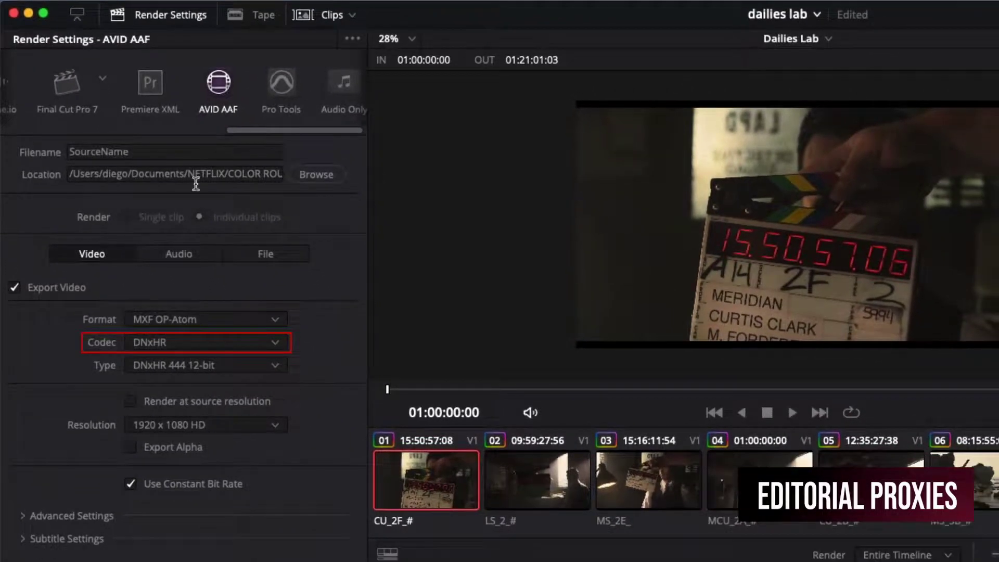
{"action": "left_click", "coordinate": [193, 343]}
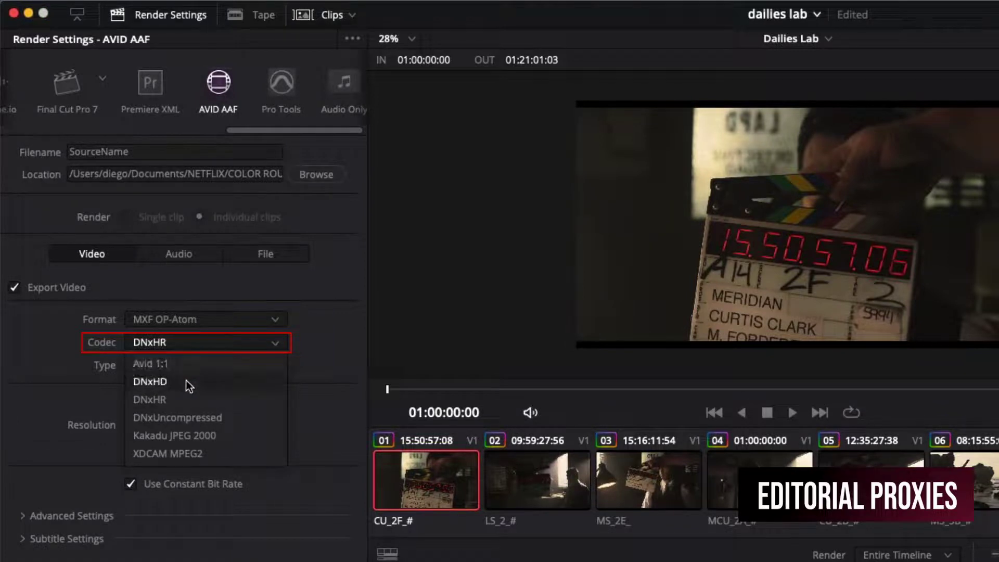
{"action": "left_click", "coordinate": [185, 380]}
{"action": "left_click", "coordinate": [185, 367]}
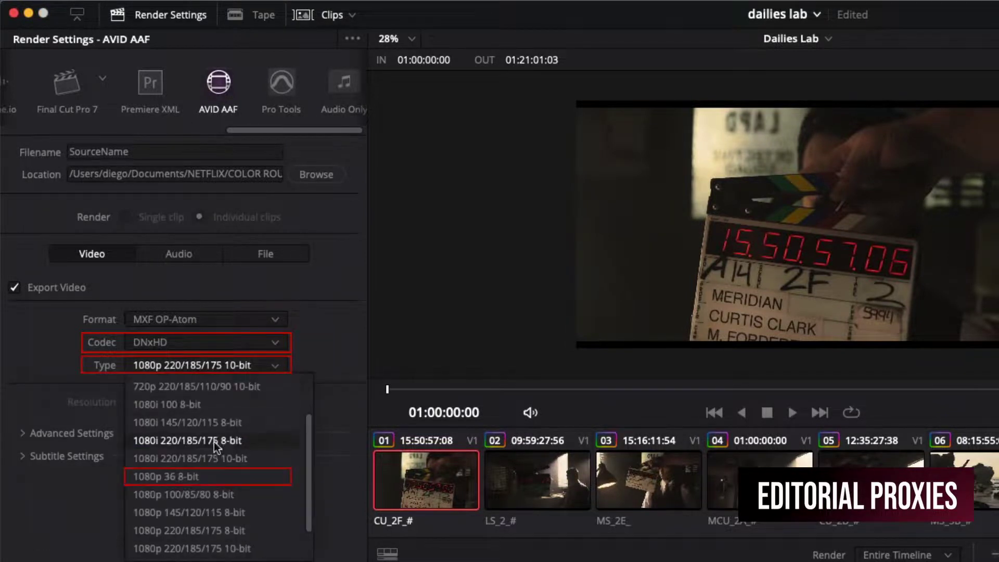
{"action": "left_click", "coordinate": [219, 476]}
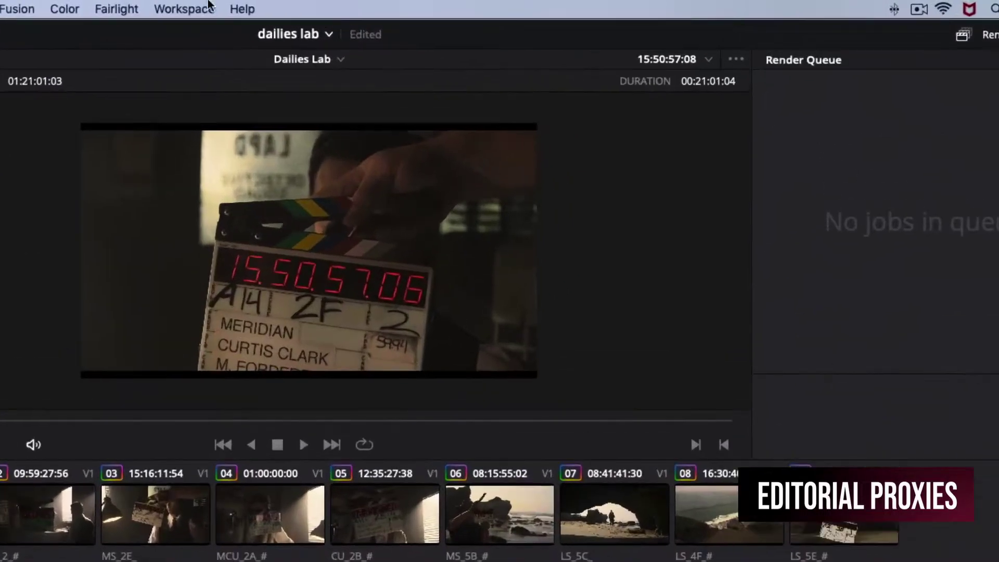
- Enable the project data burn-ins for source timecode, source clip name, camera, good take, date, day, shot, take and scene
{"action": "left_click", "coordinate": [441, 5]}
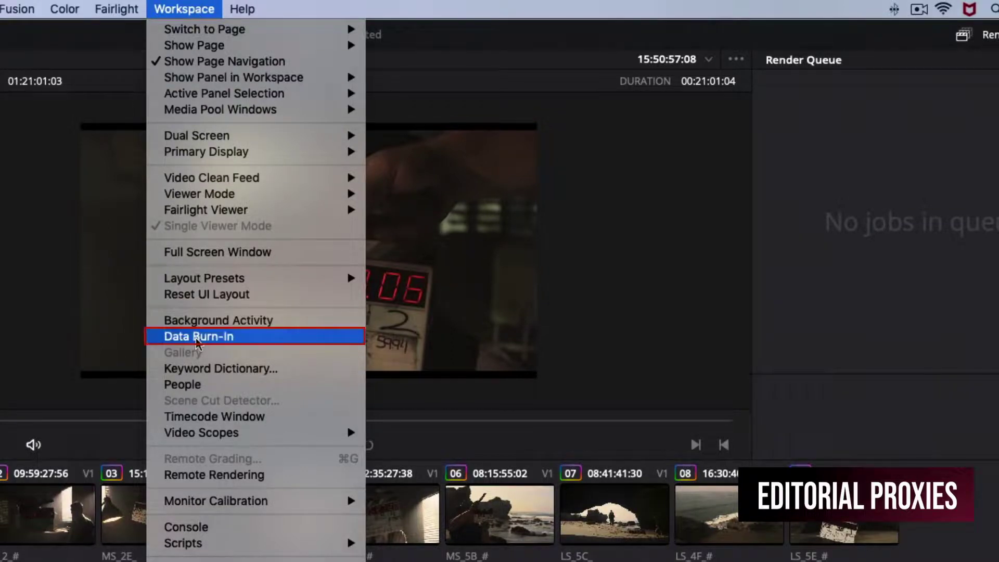
{"action": "left_click", "coordinate": [198, 337]}
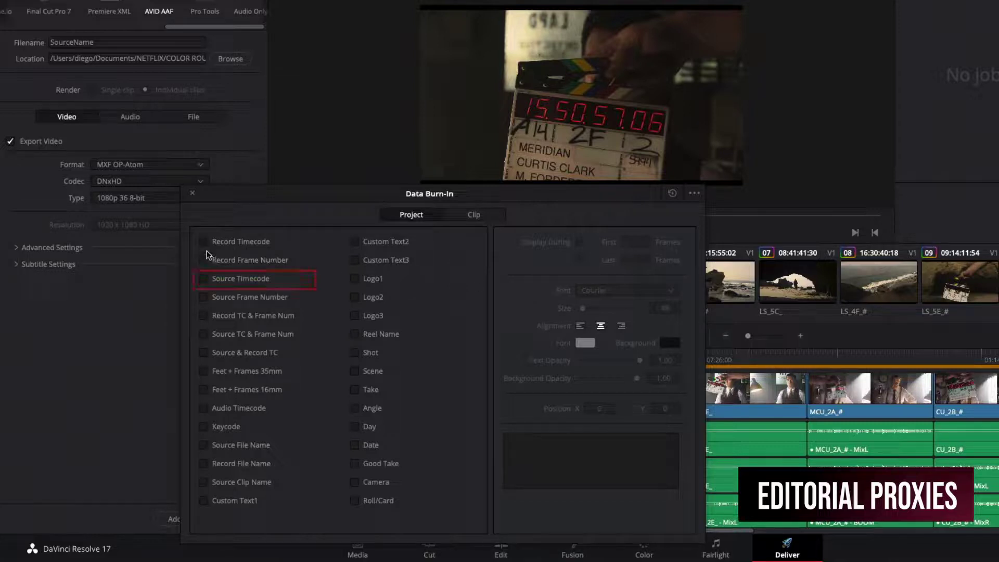
{"action": "left_click", "coordinate": [203, 280]}
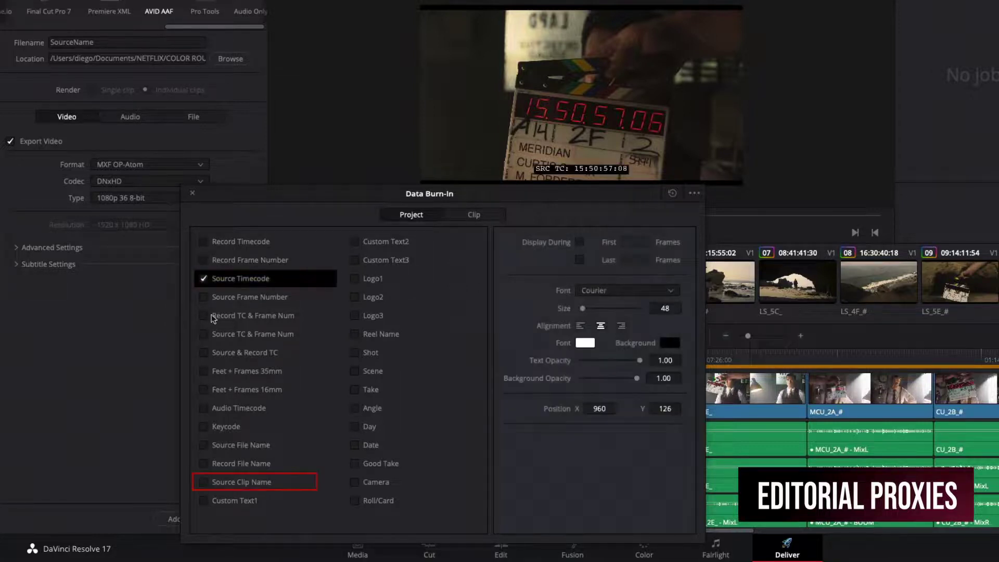
{"action": "left_click", "coordinate": [203, 483]}
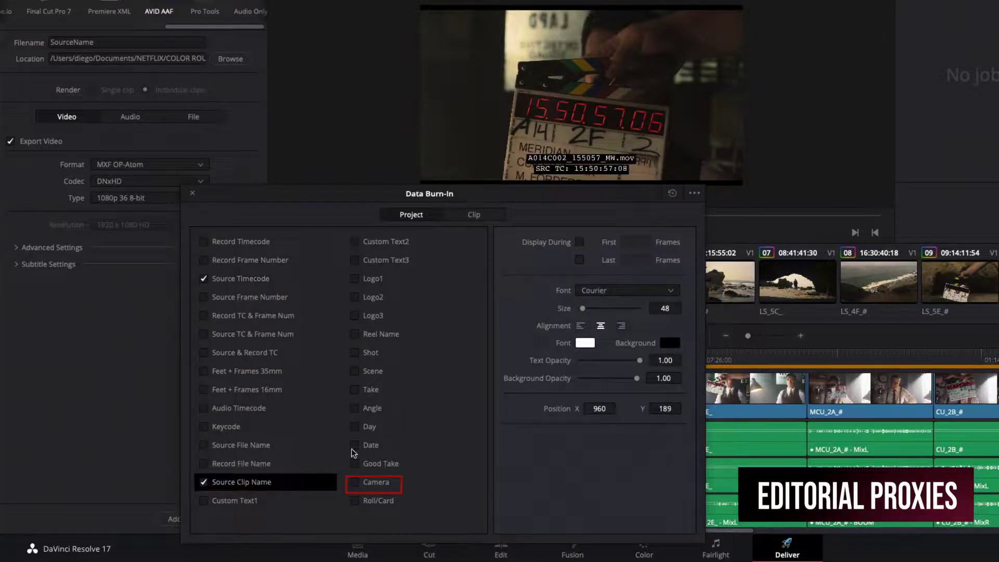
{"action": "left_click", "coordinate": [355, 483]}
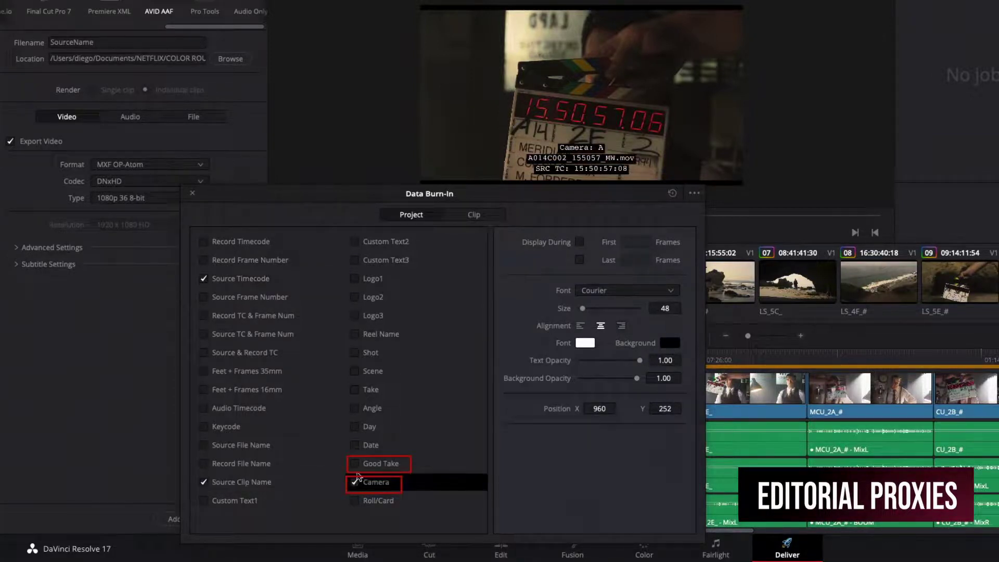
{"action": "left_click", "coordinate": [356, 465]}
{"action": "left_click", "coordinate": [355, 447]}
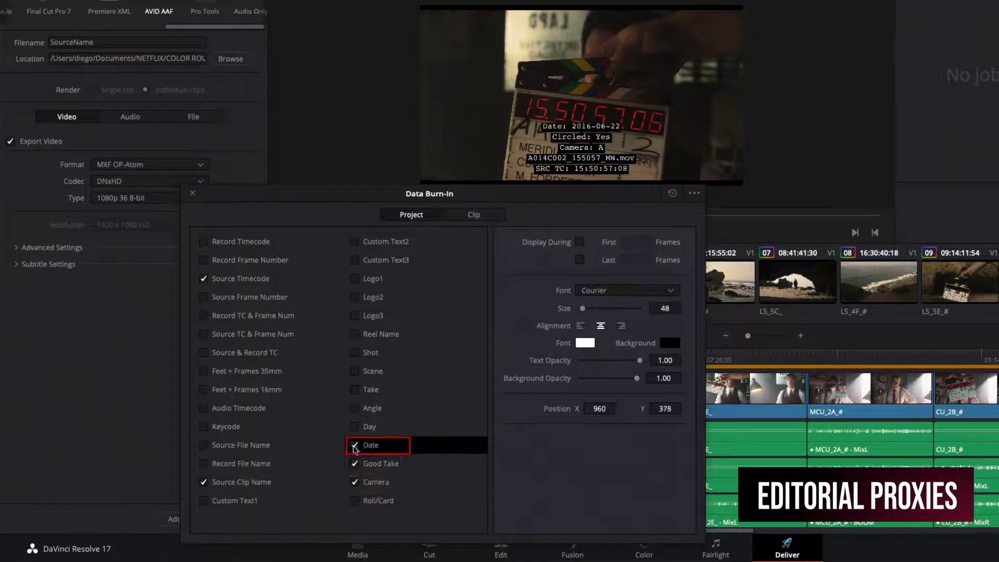
{"action": "left_click", "coordinate": [356, 428]}
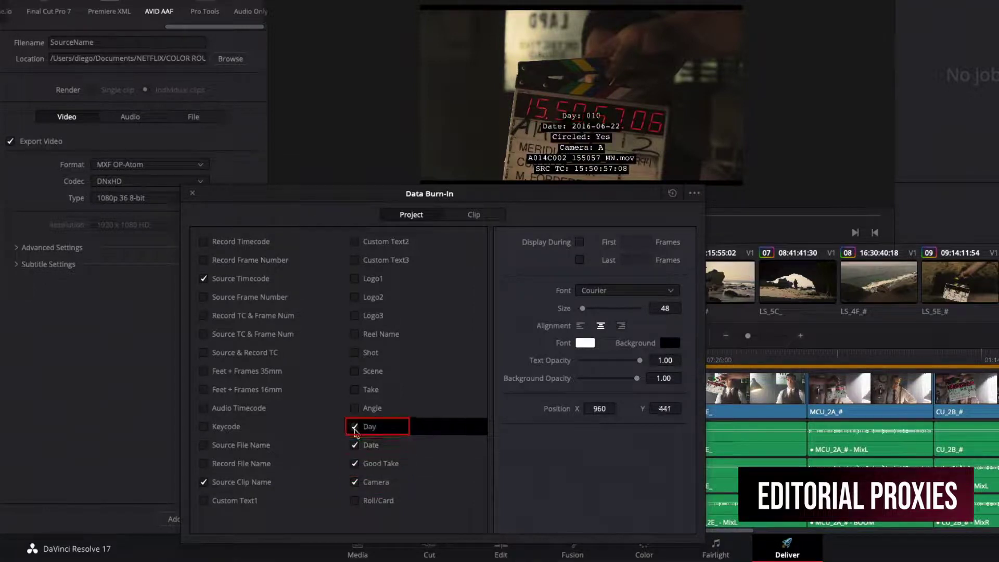
{"action": "left_click", "coordinate": [355, 354]}
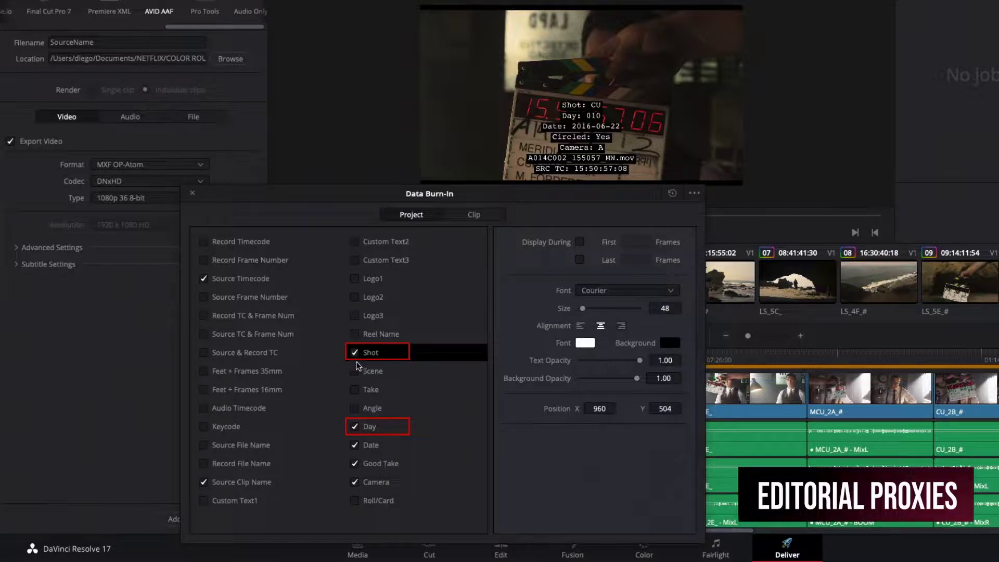
{"action": "left_click", "coordinate": [355, 389]}
{"action": "left_click", "coordinate": [356, 372]}
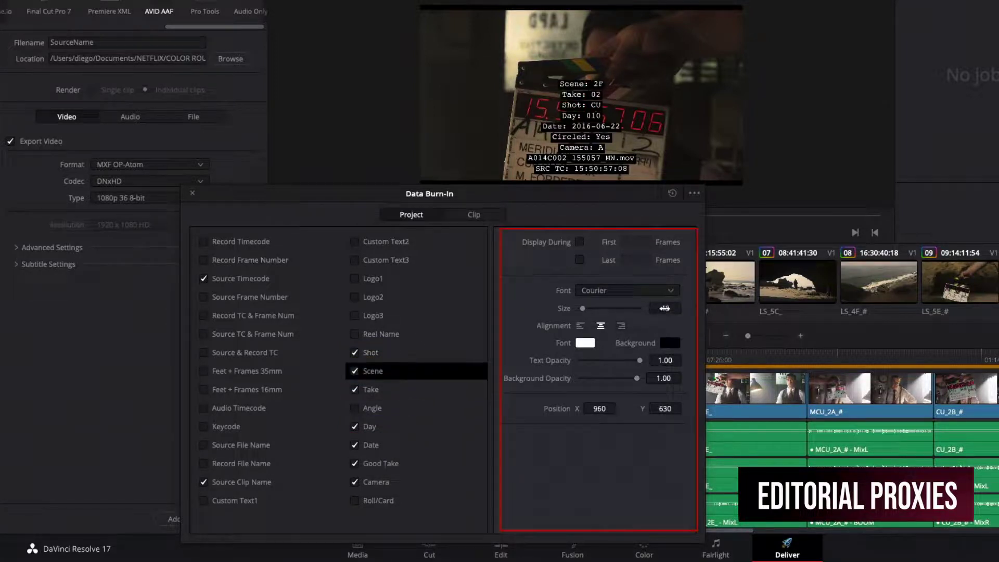
- Set the burn-in text size to 27 and reposition the items along the frame's top and bottom edges, with Source Clip Name at X 219, Y 26
{"action": "left_click_drag", "start_coordinate": [666, 309], "coordinate": [655, 309]}
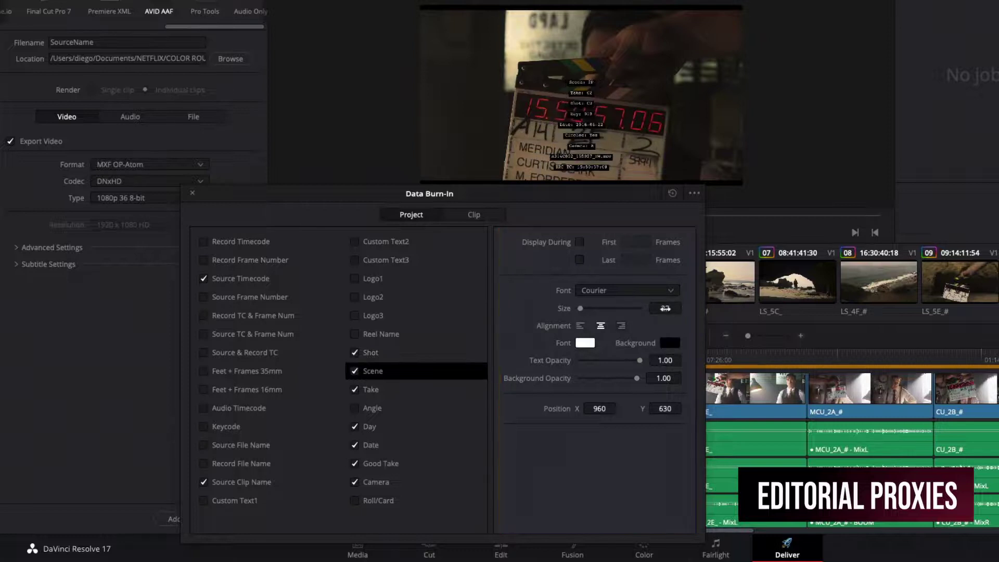
{"action": "left_click", "coordinate": [382, 428]}
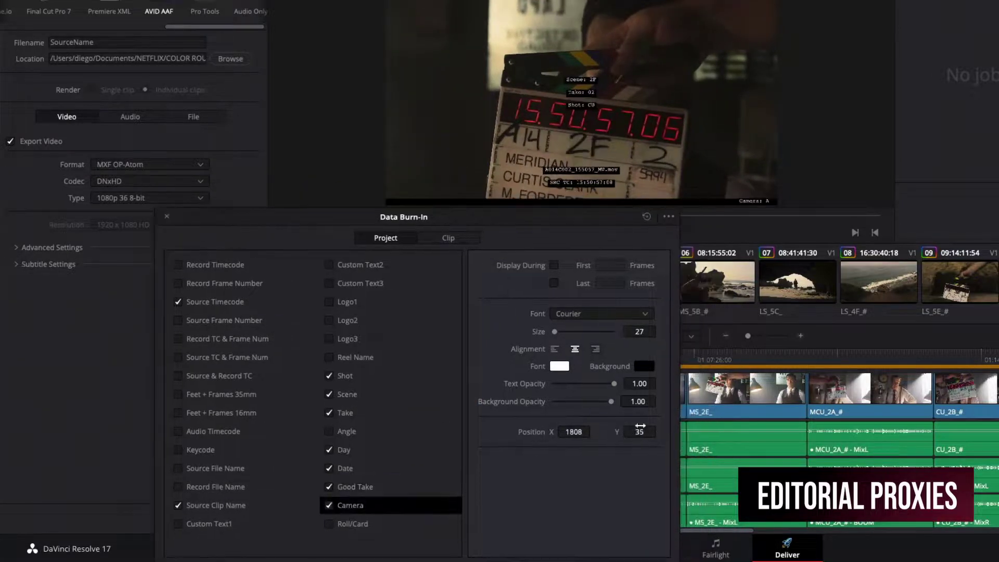
{"action": "left_click", "coordinate": [365, 413]}
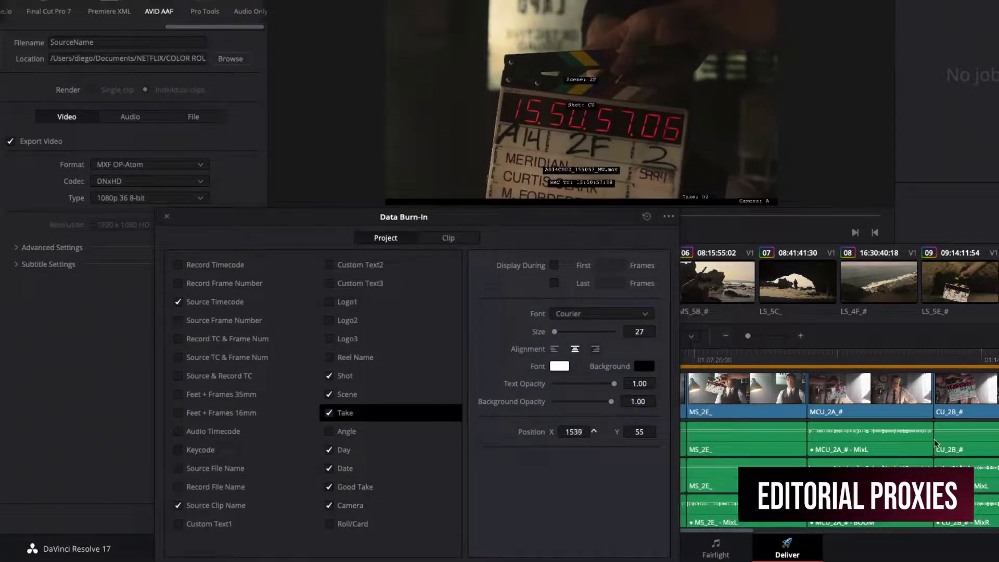
{"action": "left_click", "coordinate": [364, 394]}
{"action": "left_click", "coordinate": [345, 375]}
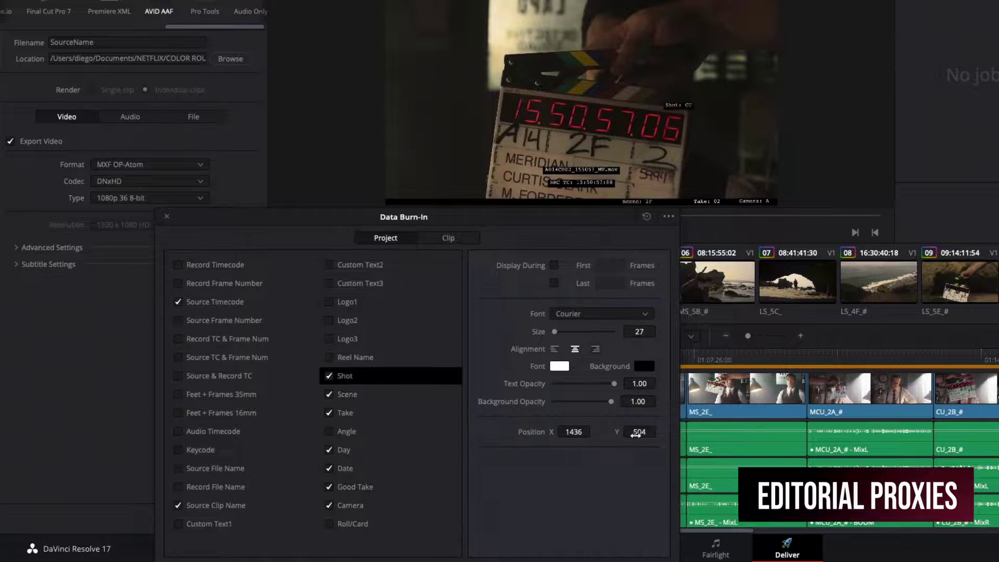
{"action": "left_click", "coordinate": [214, 302]}
{"action": "left_click", "coordinate": [247, 508]}
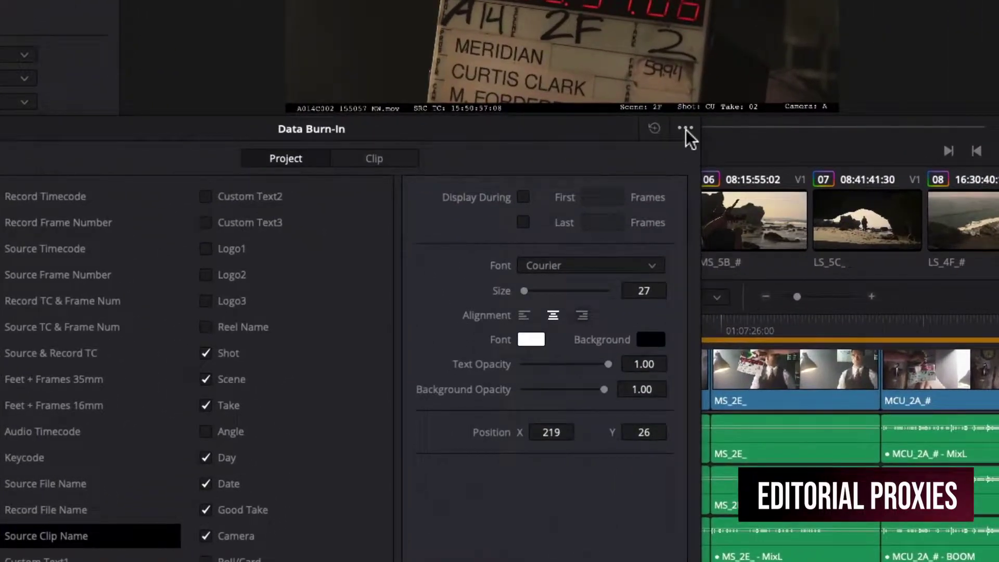
- Save the burn-in setup as a new preset named "dailies layout" and view the frame full screen
{"action": "left_click", "coordinate": [583, 260]}
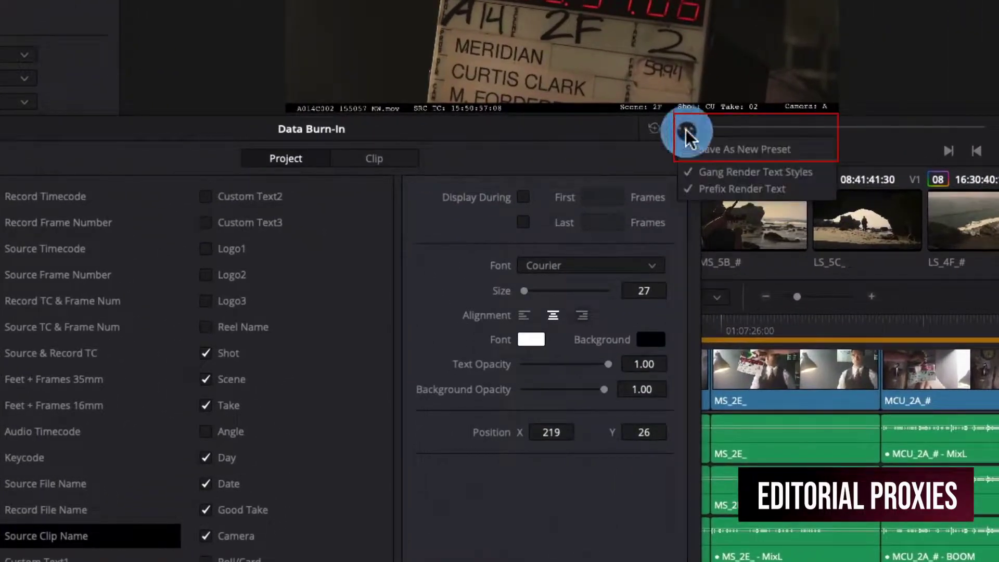
{"action": "left_click", "coordinate": [804, 153]}
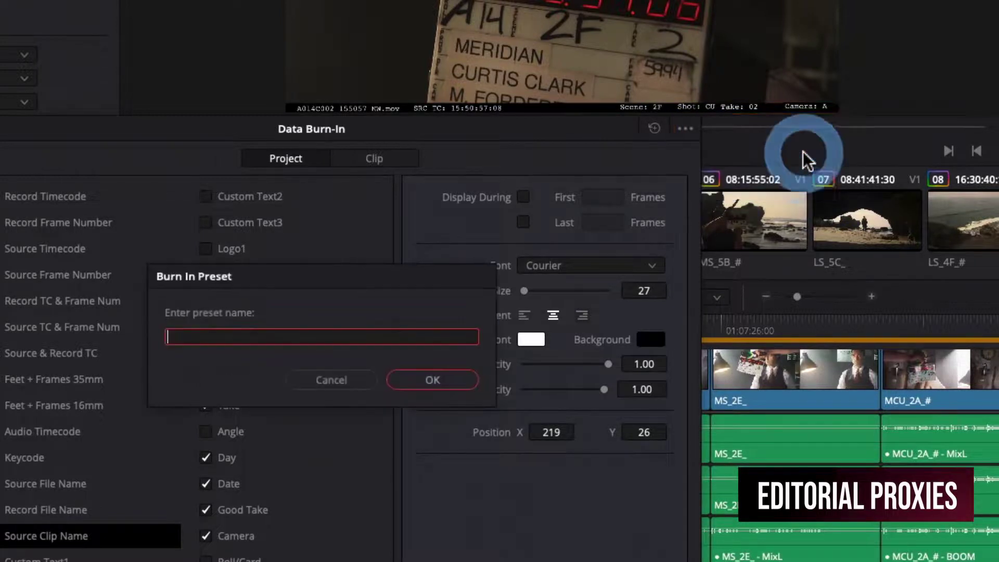
{"action": "type", "text": "dailies layout"}
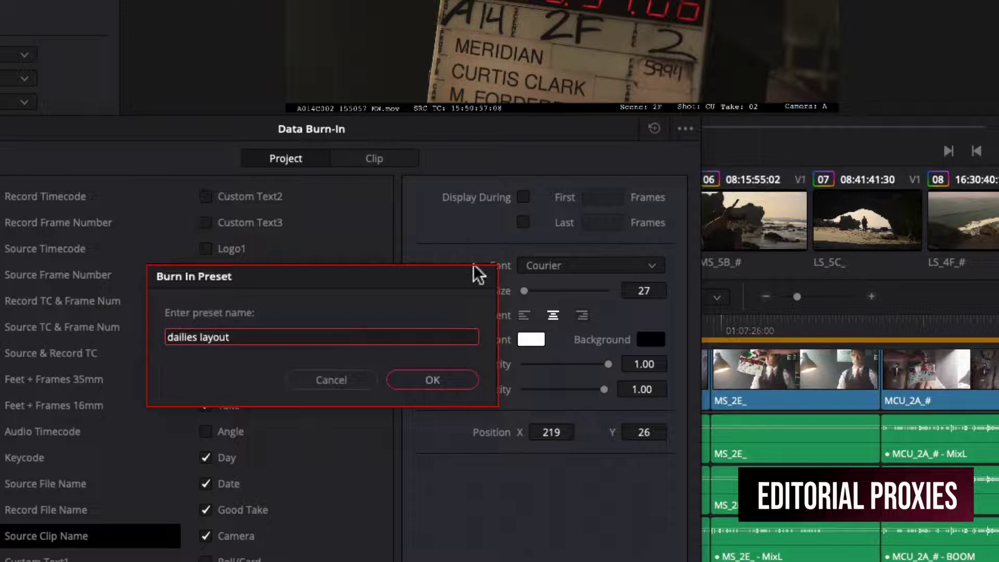
{"action": "left_click", "coordinate": [447, 380]}
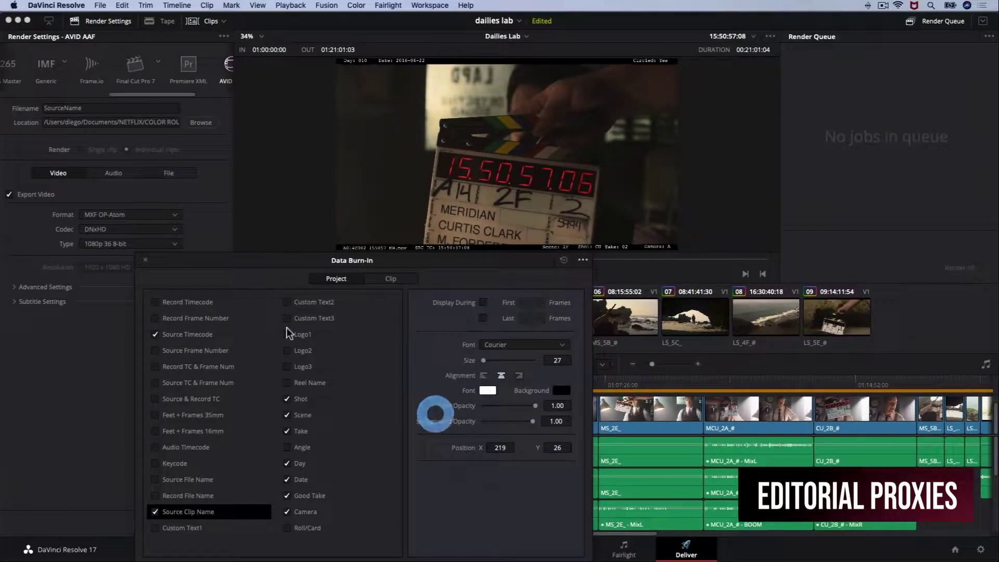
{"action": "left_click", "coordinate": [78, 207]}
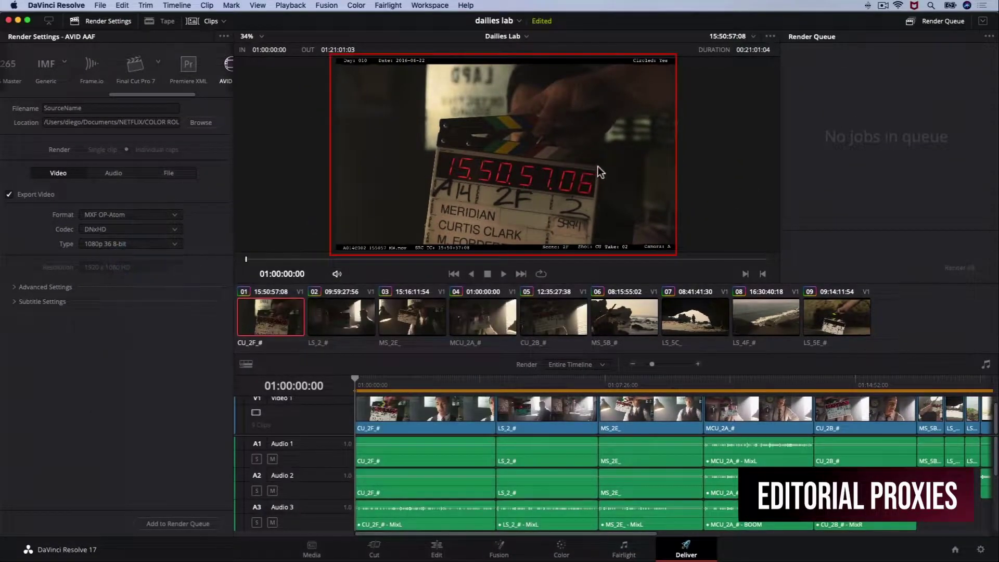
{"action": "key", "text": "super+f"}
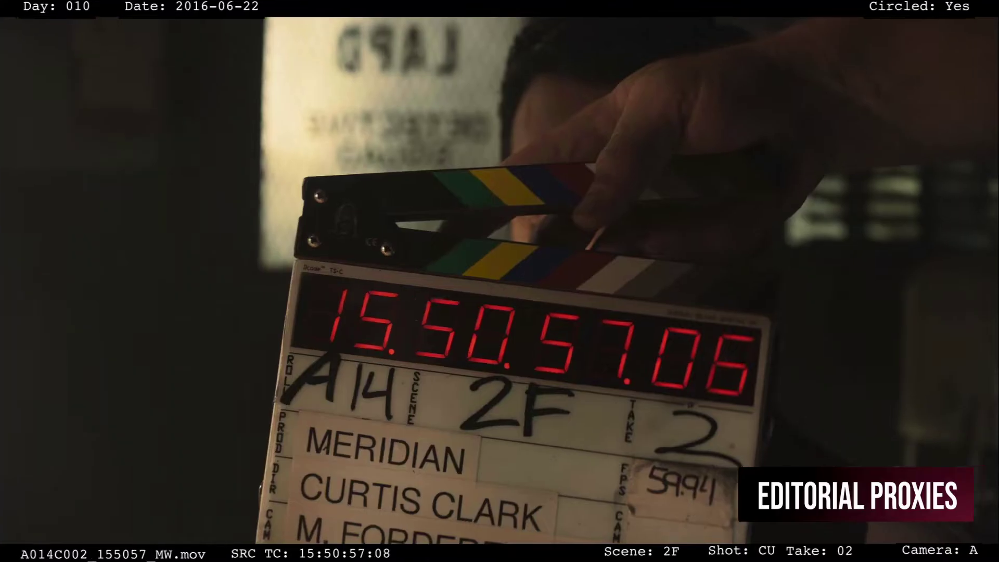
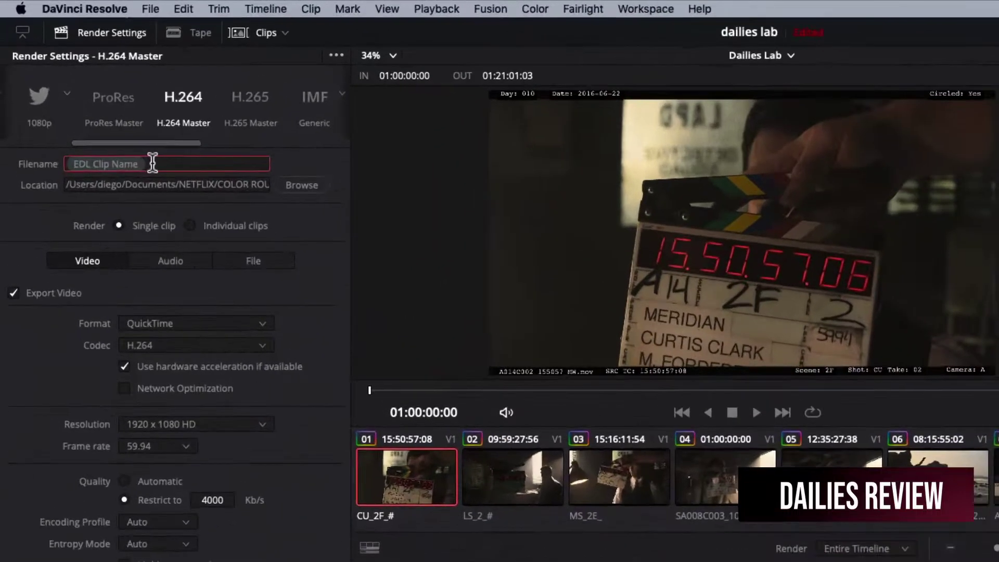
- Set the H.264 Master render to individual clips and its data burn-in to the "Review dalies Layout" preset
{"action": "left_click", "coordinate": [219, 226]}
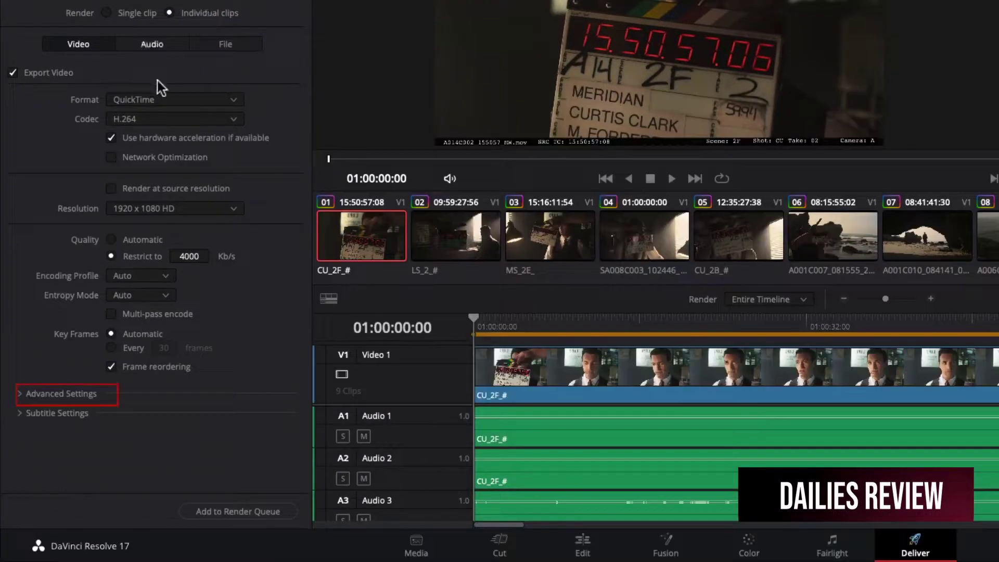
{"action": "left_click", "coordinate": [22, 394]}
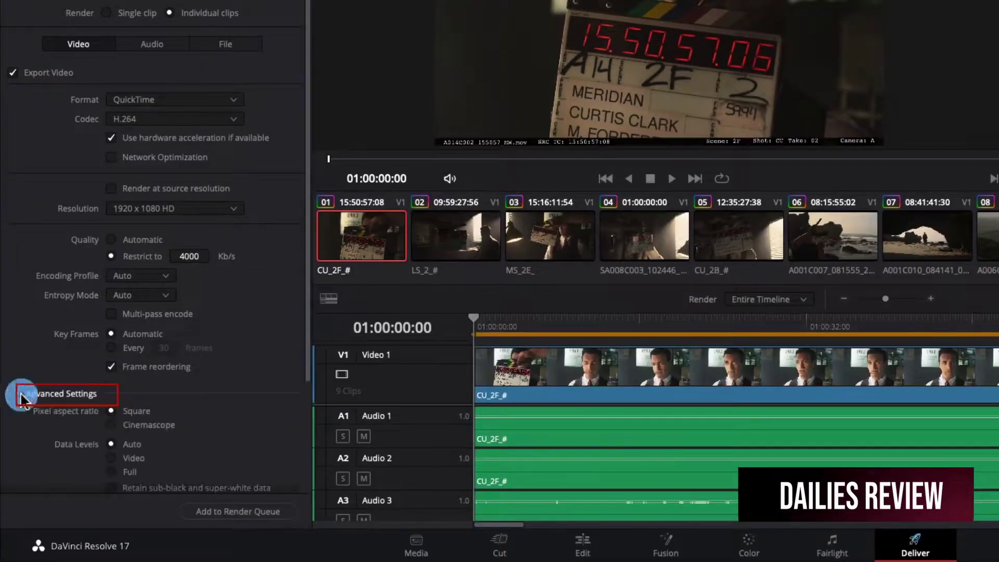
{"action": "scroll", "coordinate": [71, 324], "scroll_direction": "down", "scroll_amount": 2}
{"action": "scroll", "coordinate": [71, 325], "scroll_direction": "down", "scroll_amount": 3}
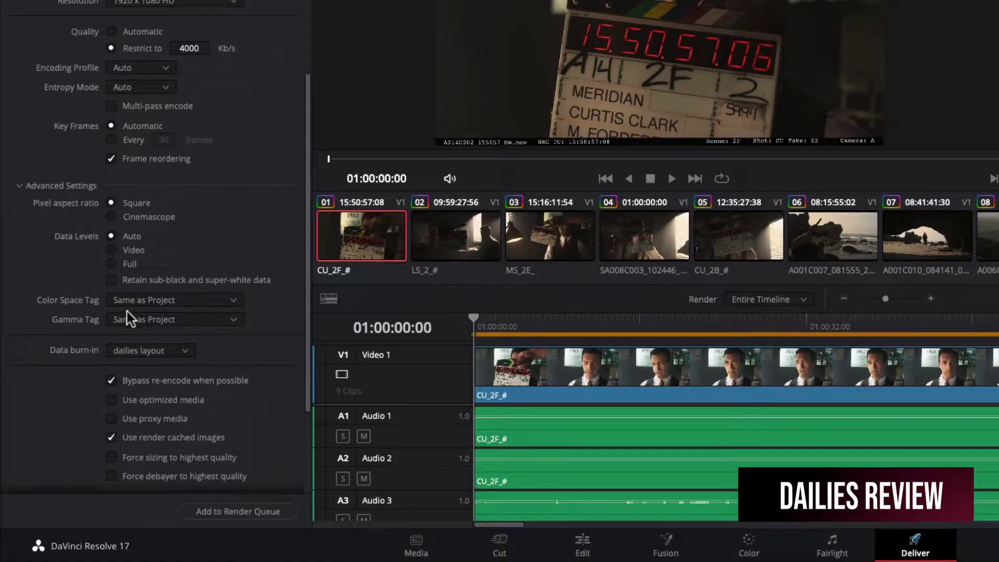
{"action": "left_click", "coordinate": [171, 352]}
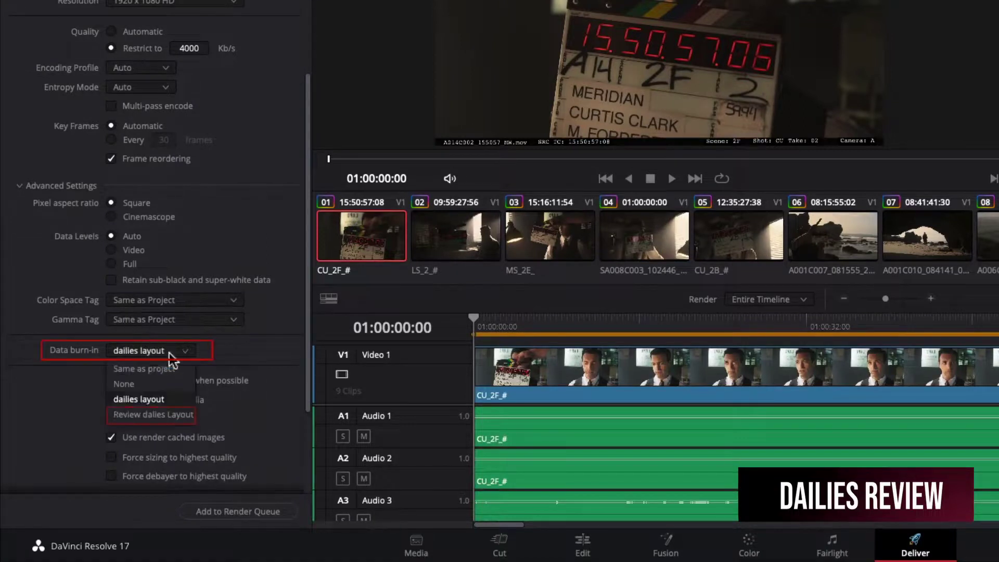
{"action": "left_click", "coordinate": [185, 415]}
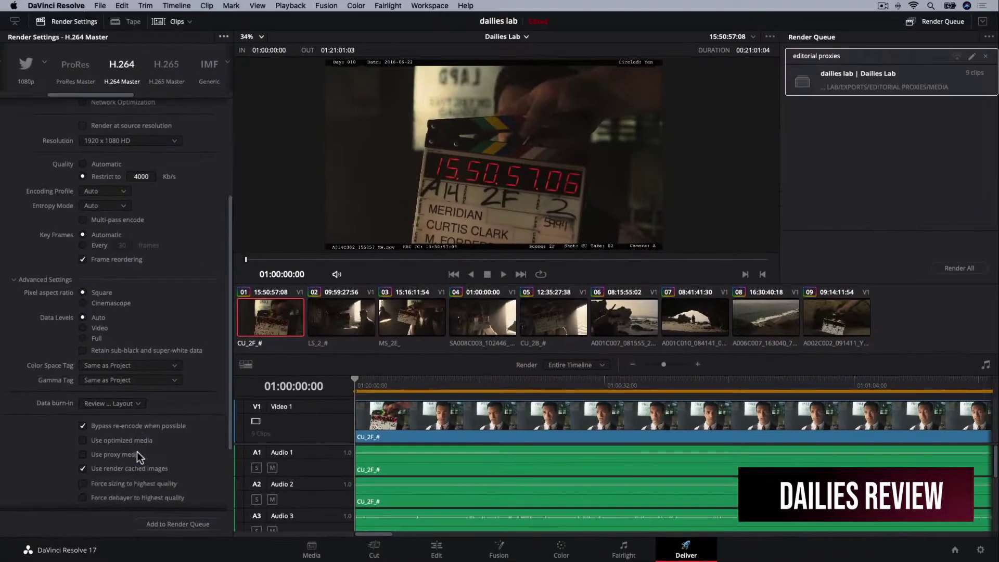
- Save the current render settings as a new render preset named "dailies for review"
{"action": "scroll", "coordinate": [137, 452], "scroll_direction": "up", "scroll_amount": 5}
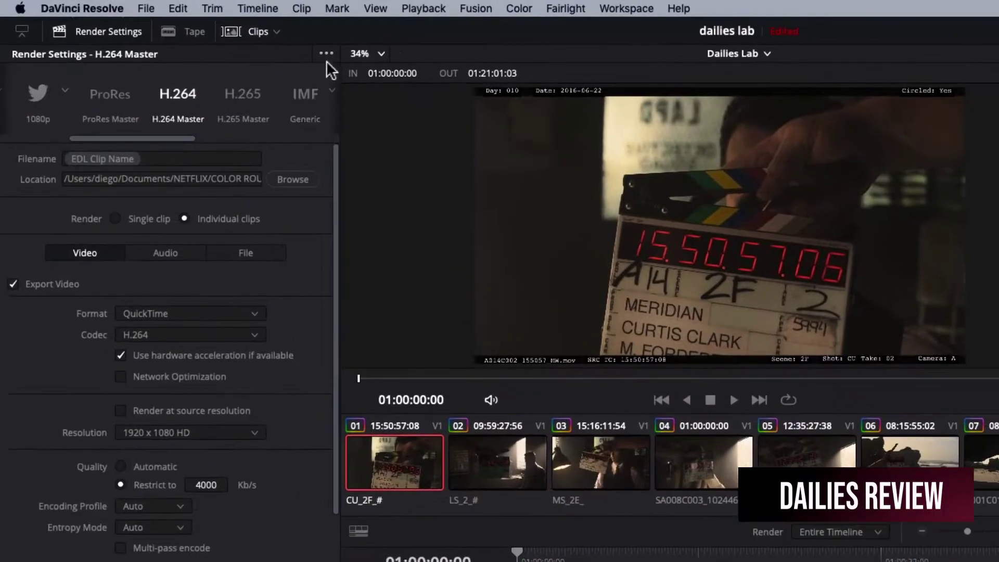
{"action": "left_click", "coordinate": [326, 54]}
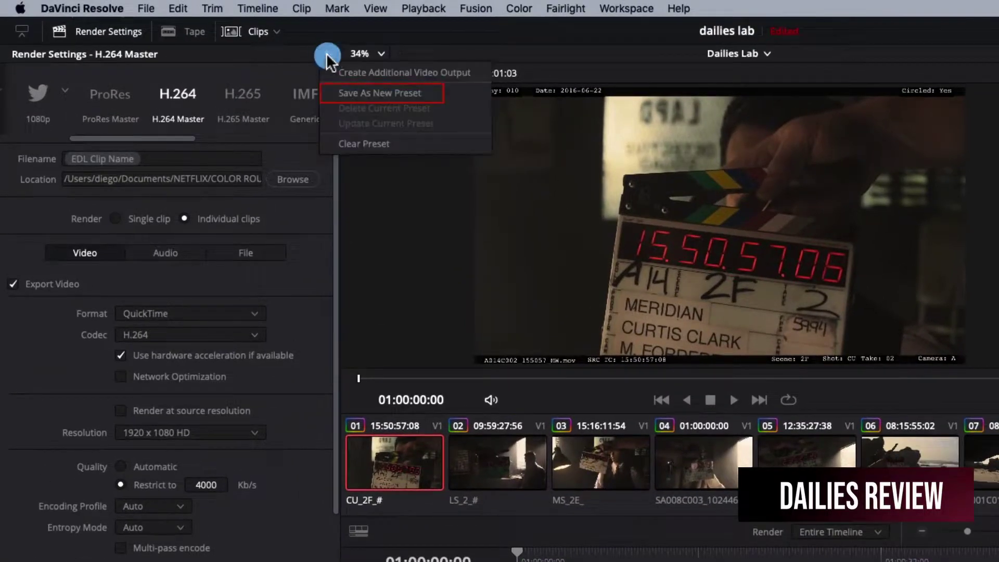
{"action": "left_click", "coordinate": [370, 94]}
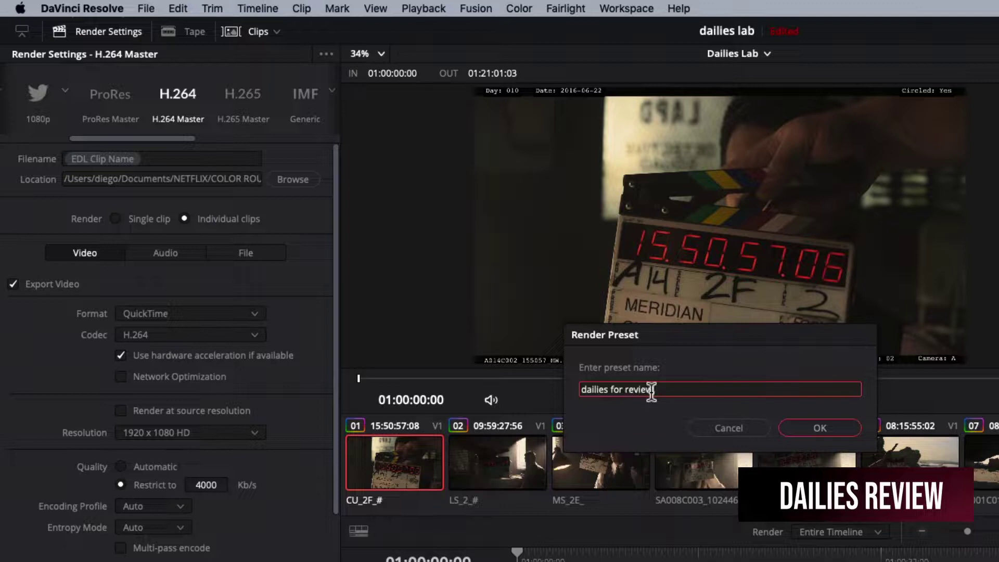
{"action": "left_click", "coordinate": [806, 426]}
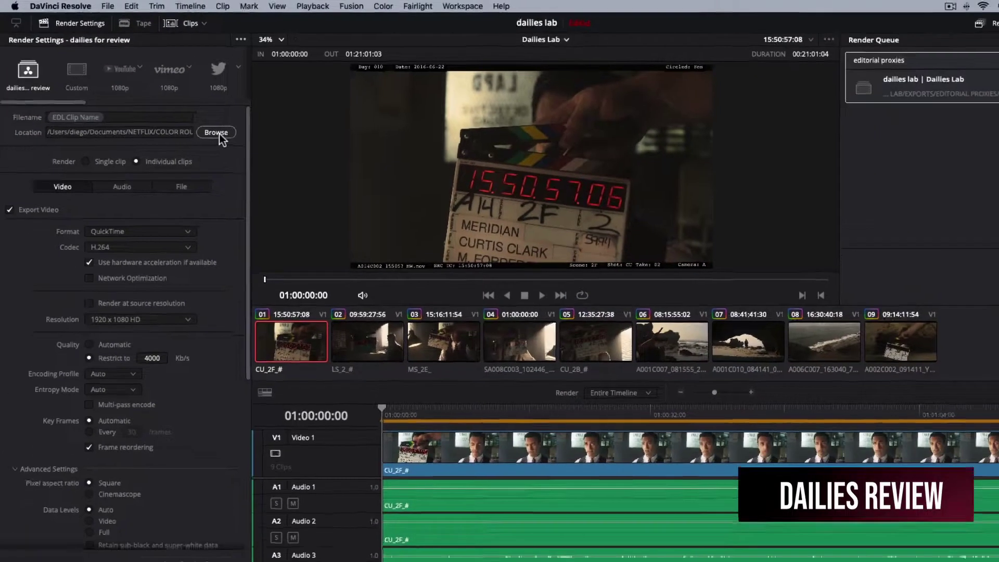
- Set the render location to the DAILIES FOR REVIEW folder inside EXPORTS
{"action": "left_click", "coordinate": [293, 179]}
{"action": "left_click", "coordinate": [499, 87]}
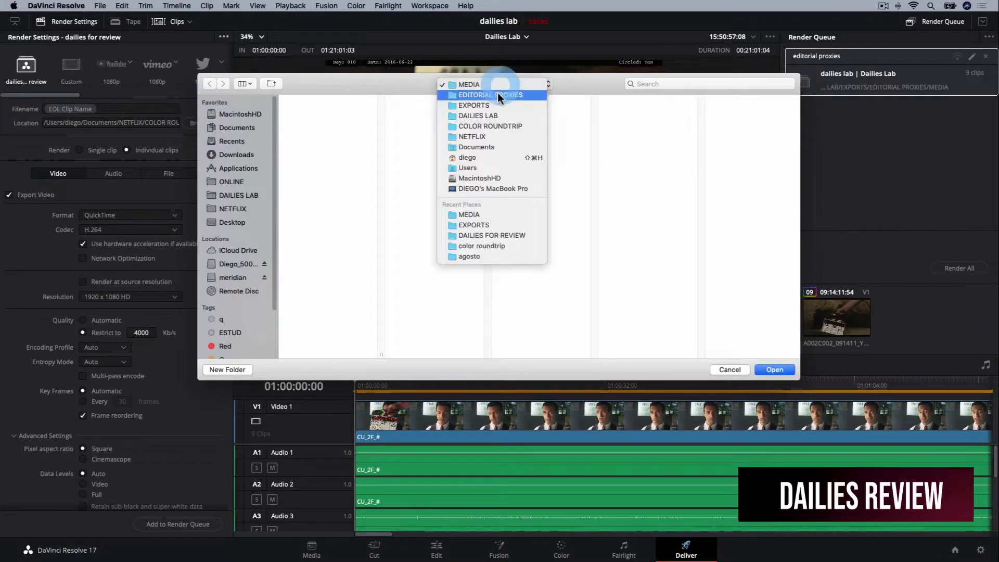
{"action": "left_click", "coordinate": [496, 107]}
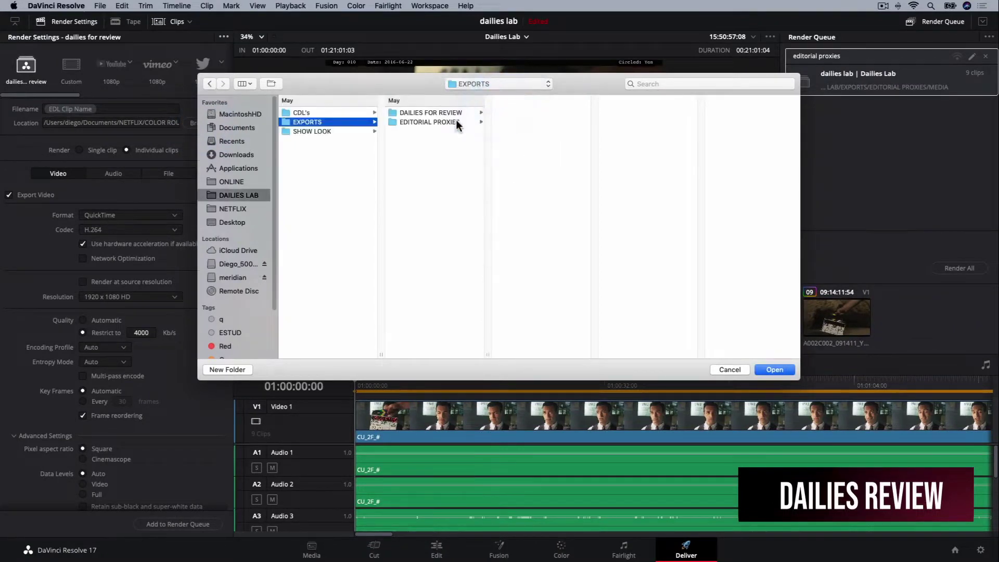
{"action": "left_click", "coordinate": [461, 113]}
{"action": "left_click", "coordinate": [774, 369]}
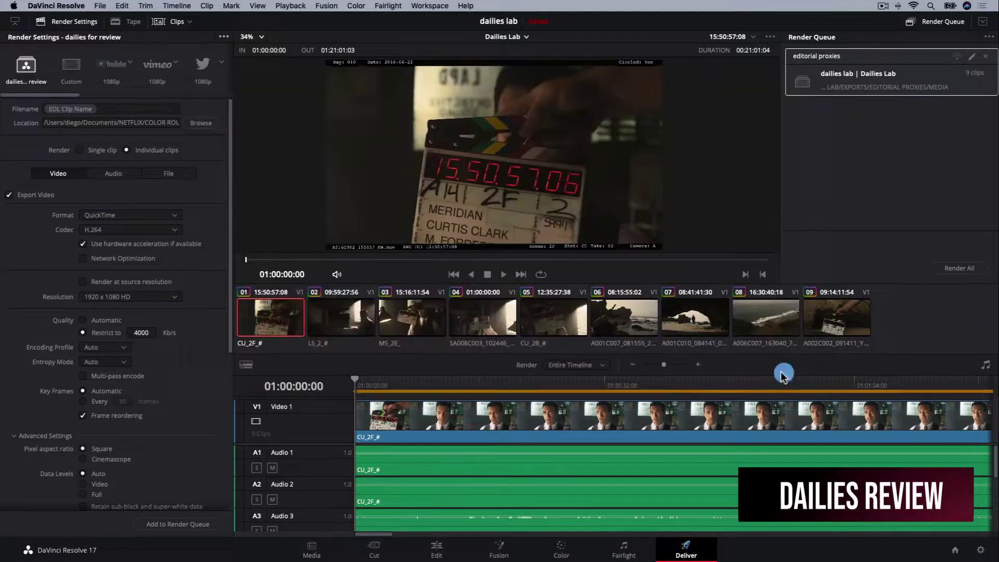
- Queue the review render as a job named "review dailies" and start rendering
{"action": "left_click", "coordinate": [204, 524]}
{"action": "double_click", "coordinate": [799, 108]}
{"action": "double_click", "coordinate": [796, 106]}
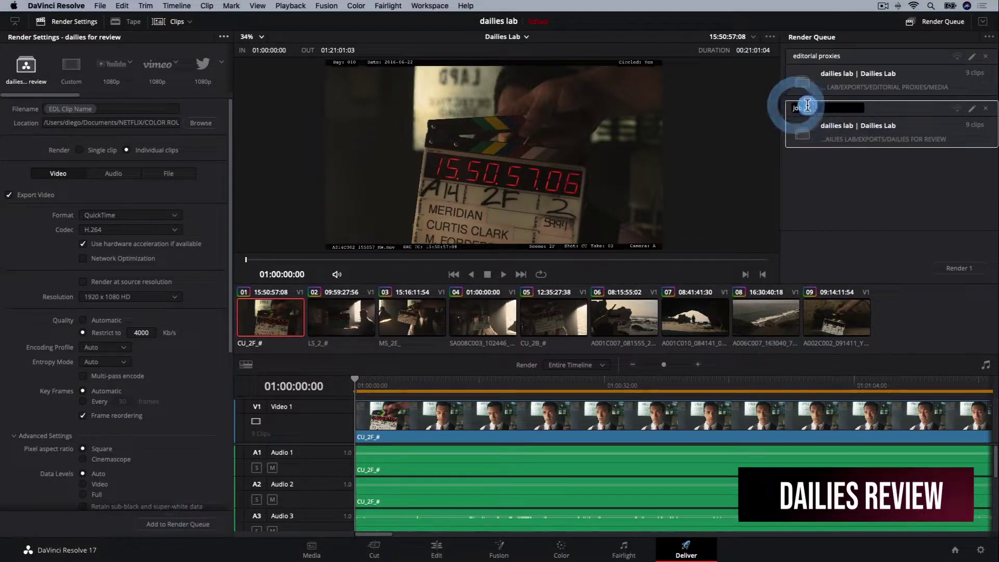
{"action": "type", "text": "review"}
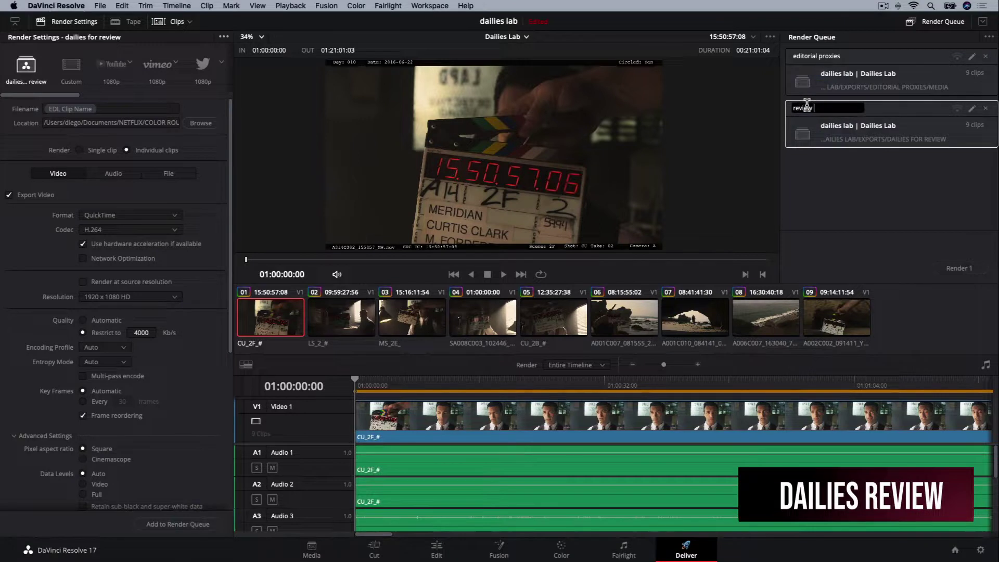
{"action": "type", "text": " dailies"}
{"action": "key", "text": "Return"}
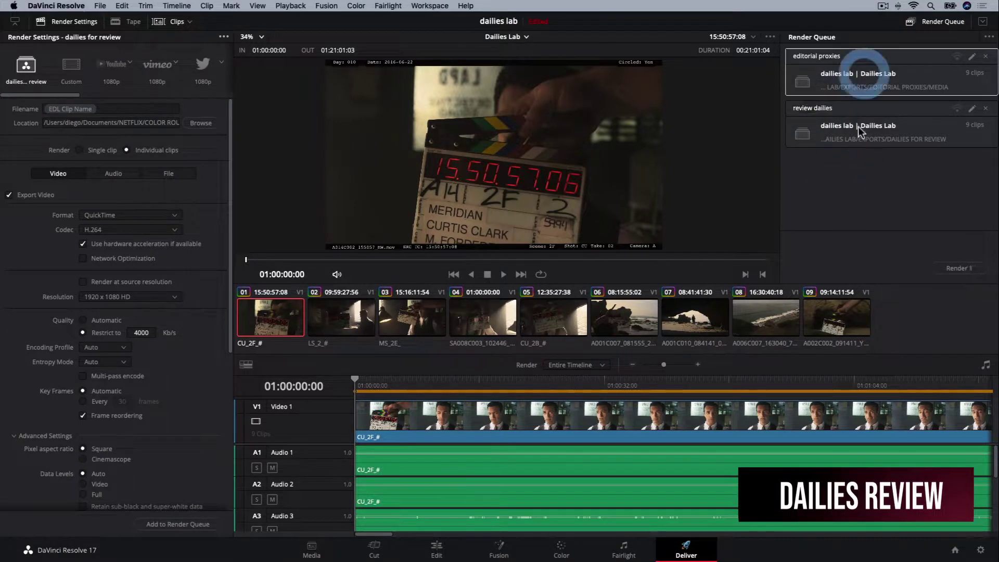
{"action": "left_click", "coordinate": [959, 268]}
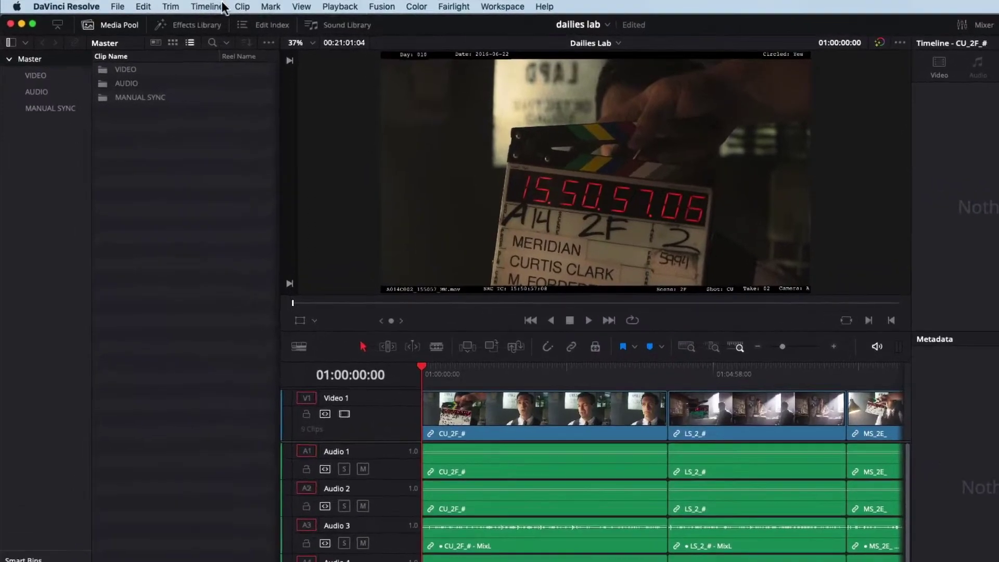
- Start an ALE and CDL export of the Dailies Lab timeline from the MANUAL SYNC bin
{"action": "left_click", "coordinate": [176, 5]}
{"action": "left_click", "coordinate": [313, 529]}
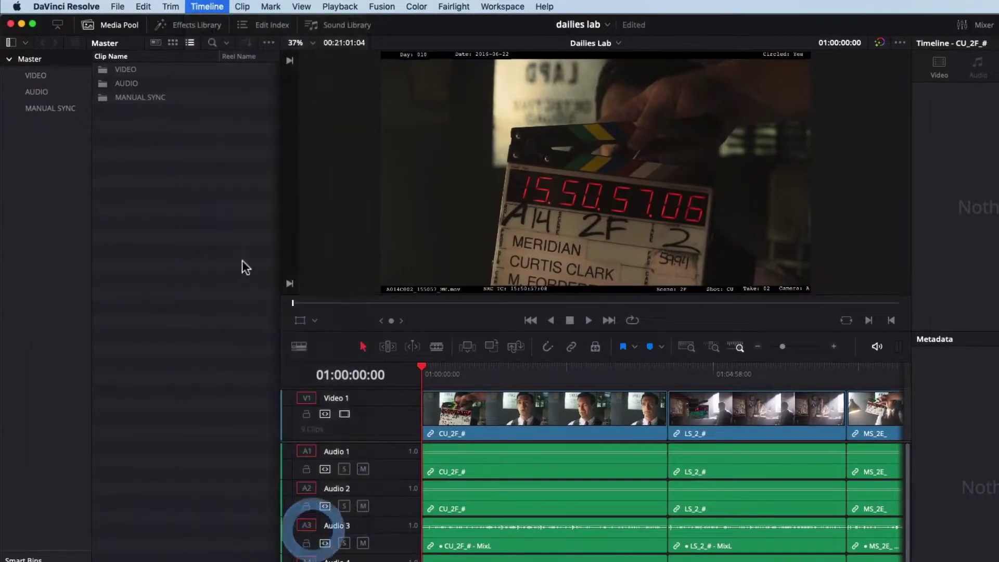
{"action": "right_click", "coordinate": [134, 68]}
{"action": "mouse_move", "coordinate": [318, 79]}
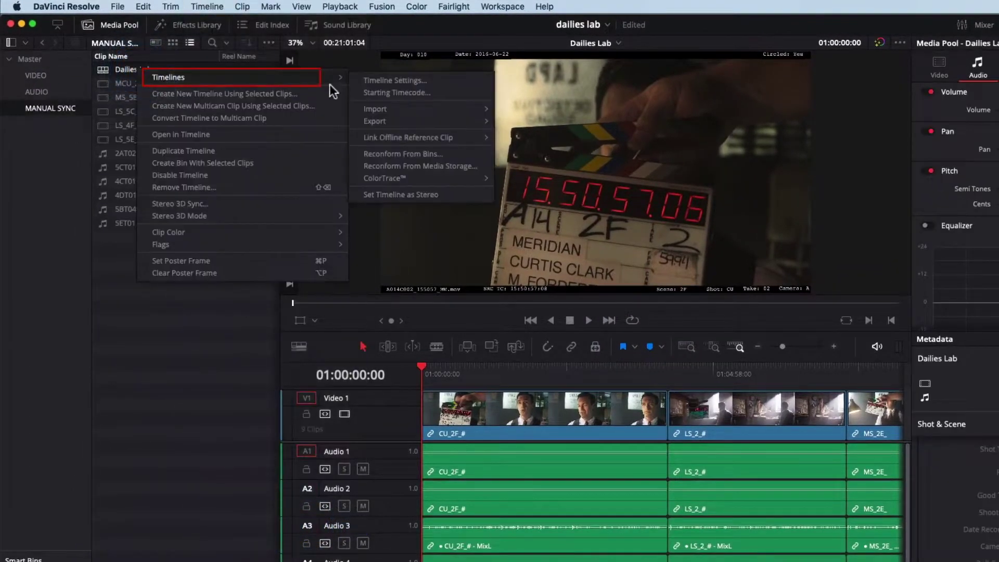
{"action": "mouse_move", "coordinate": [410, 112]}
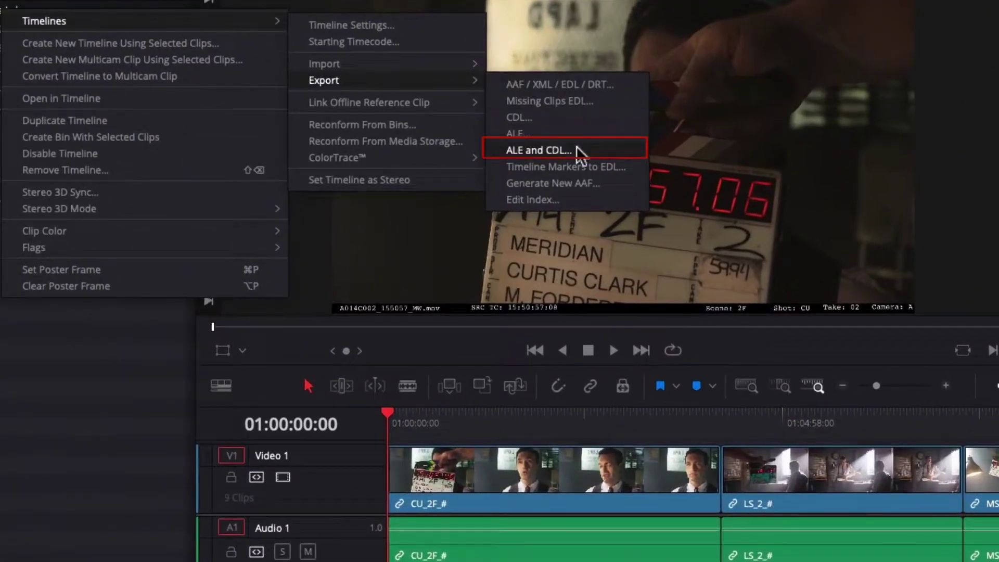
{"action": "left_click", "coordinate": [576, 148]}
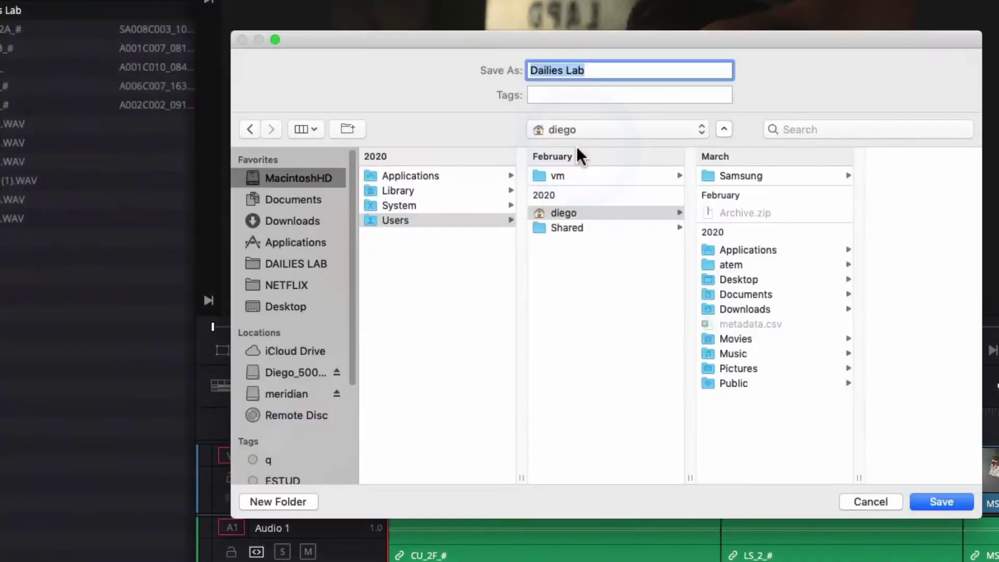
- Save the ALE and CDL file as "Dailies Lab" in the ALE folder of DAILIES LAB/EXPORTS/EDITORIAL PROXIES
{"action": "left_click", "coordinate": [300, 263]}
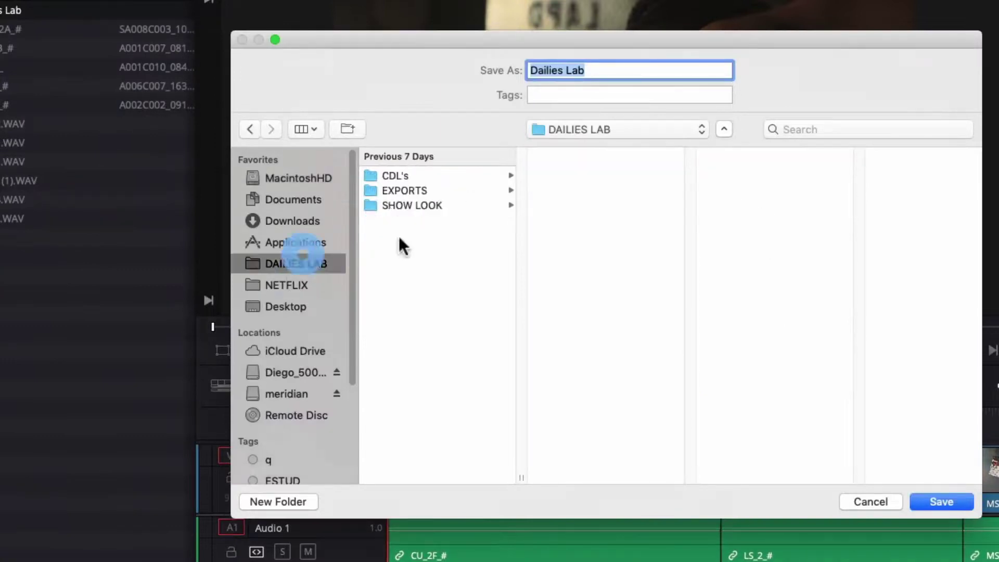
{"action": "left_click", "coordinate": [435, 205]}
{"action": "left_click", "coordinate": [437, 191]}
{"action": "left_click", "coordinate": [598, 175]}
{"action": "left_click", "coordinate": [632, 190]}
{"action": "left_click", "coordinate": [742, 177]}
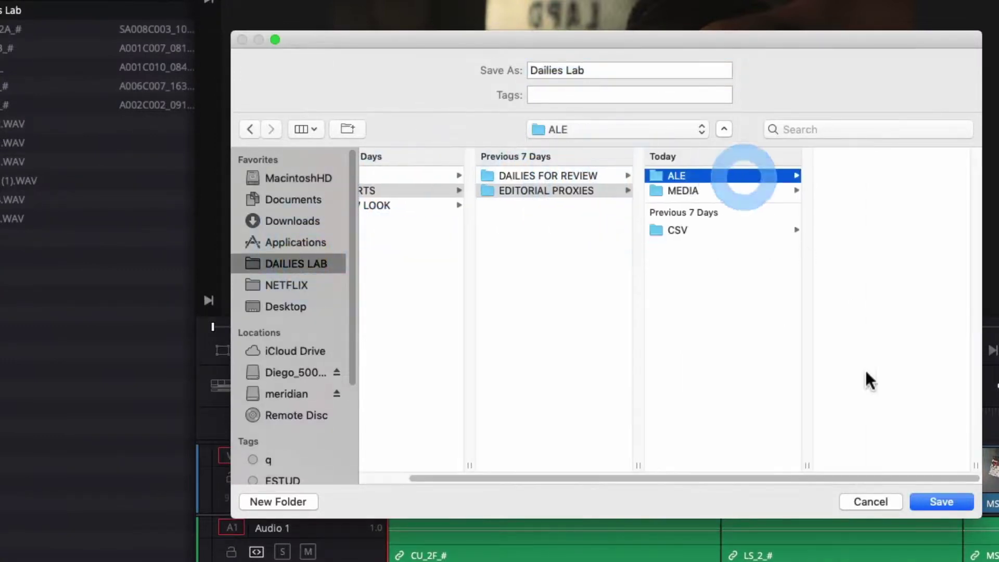
{"action": "left_click", "coordinate": [944, 501]}
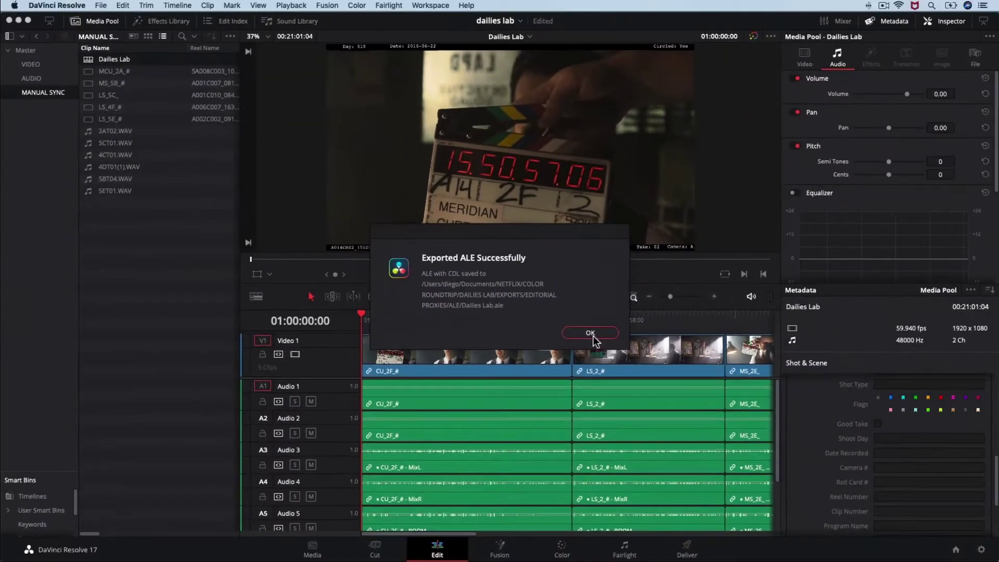
{"action": "left_click", "coordinate": [750, 443]}
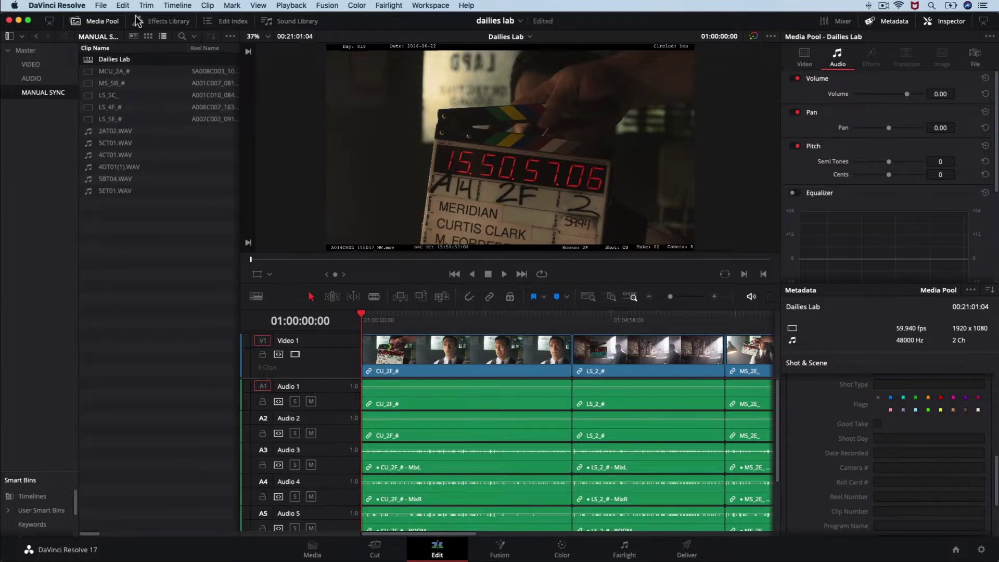
- Export the whole media pool's metadata as "metadata" into the CSV folder inside EXPORTS/EDITORIAL PROXIES
{"action": "left_click", "coordinate": [101, 7]}
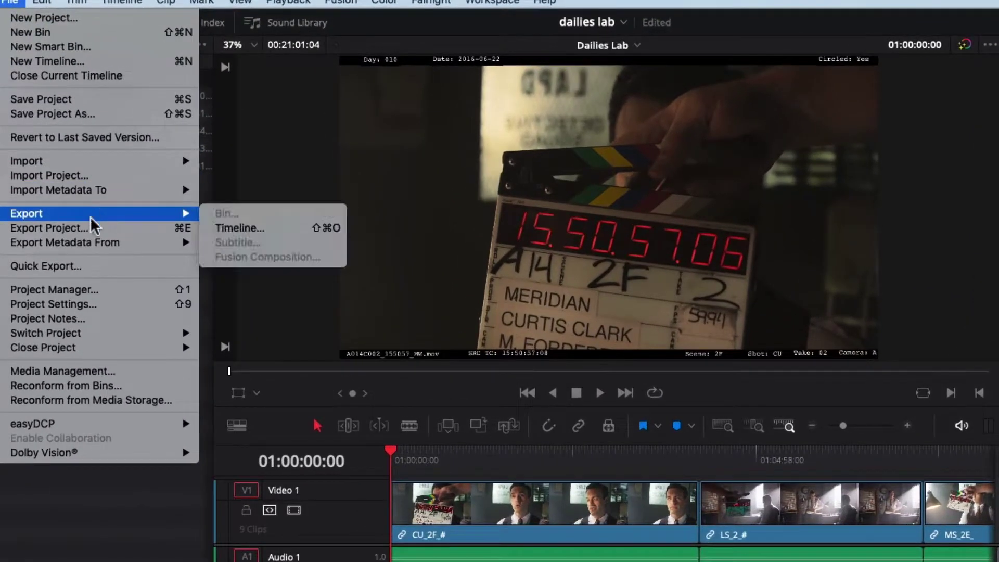
{"action": "mouse_move", "coordinate": [160, 172]}
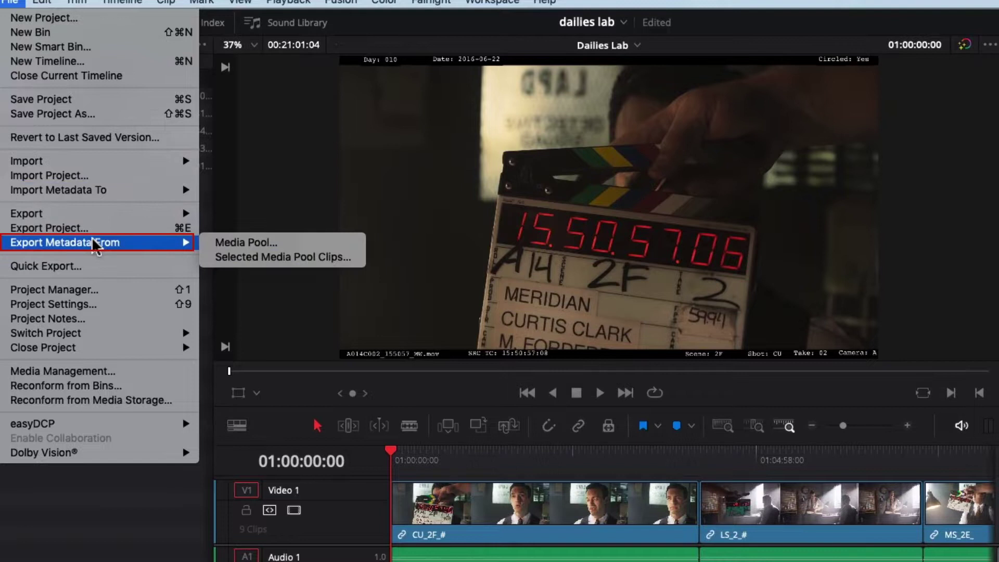
{"action": "left_click", "coordinate": [238, 242]}
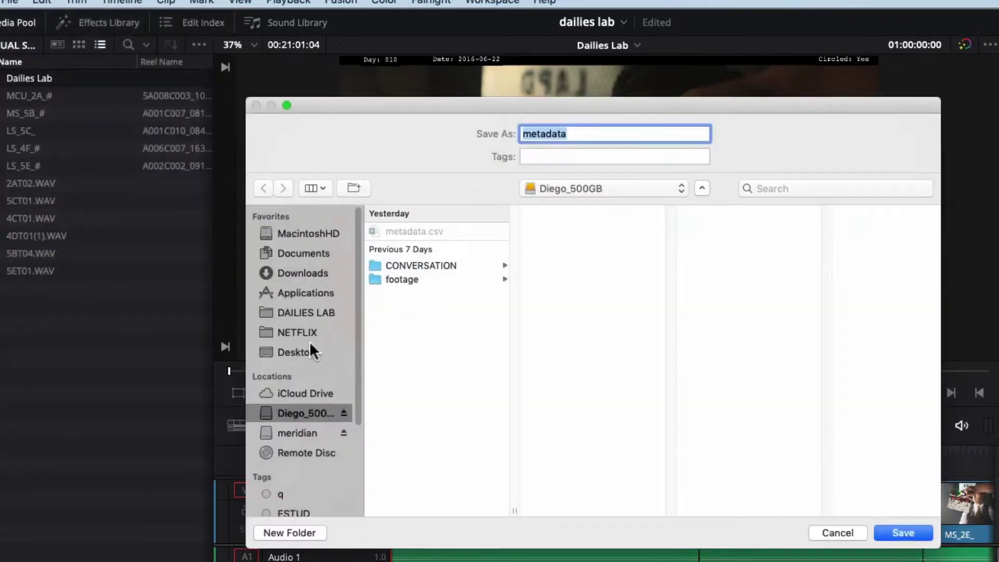
{"action": "left_click", "coordinate": [307, 332]}
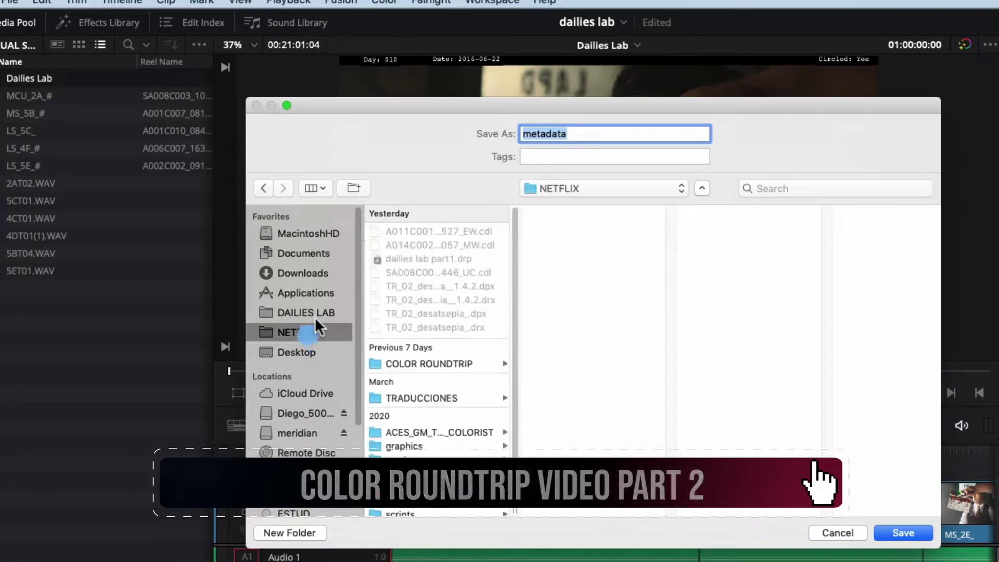
{"action": "left_click", "coordinate": [333, 317]}
{"action": "left_click", "coordinate": [437, 245]}
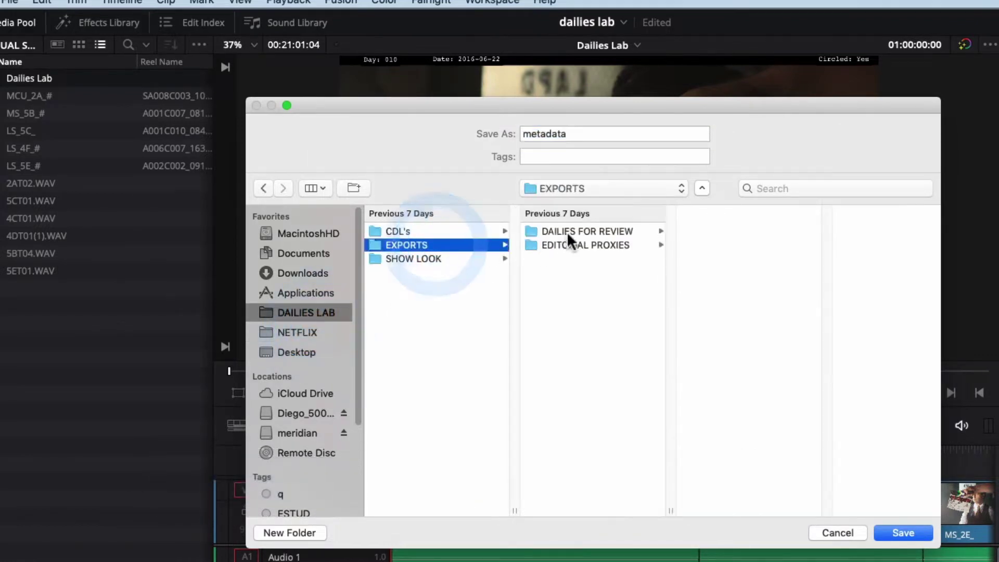
{"action": "left_click", "coordinate": [597, 245]}
{"action": "left_click", "coordinate": [725, 282]}
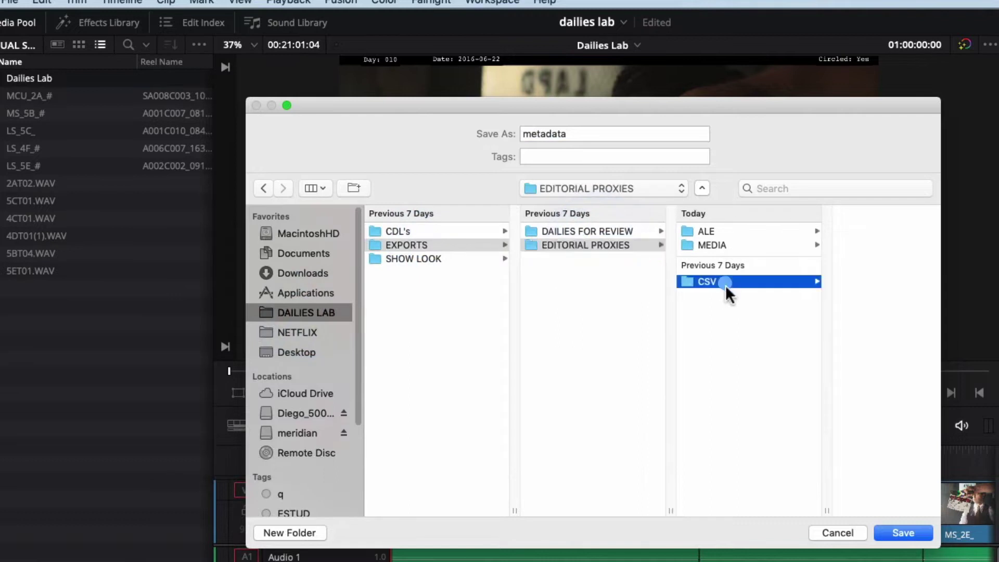
{"action": "left_click", "coordinate": [914, 533]}
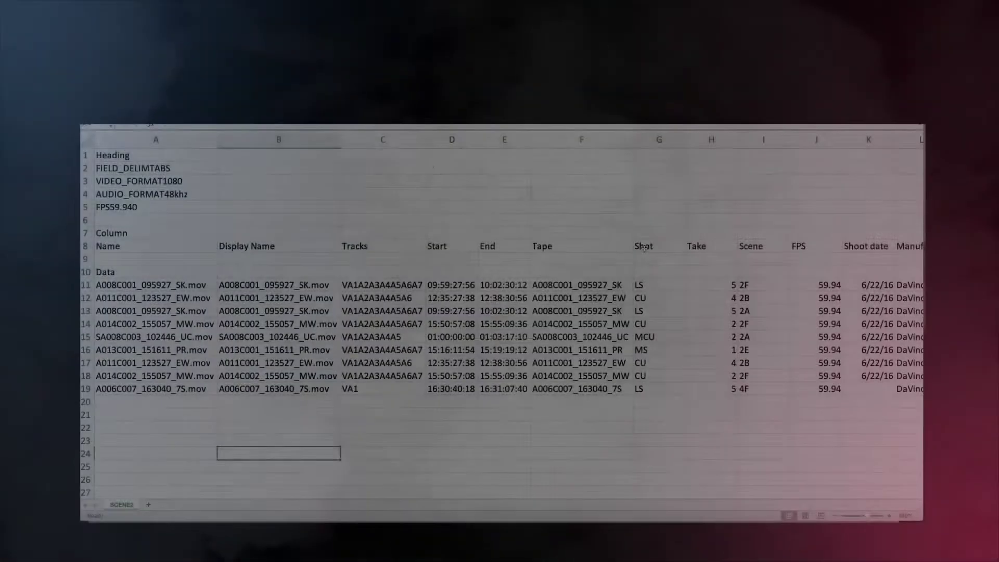
- Examine the clip timecode, tape, Shot, Take and Scene columns of the clip metadata in the spreadsheet
{"action": "left_click", "coordinate": [644, 247]}
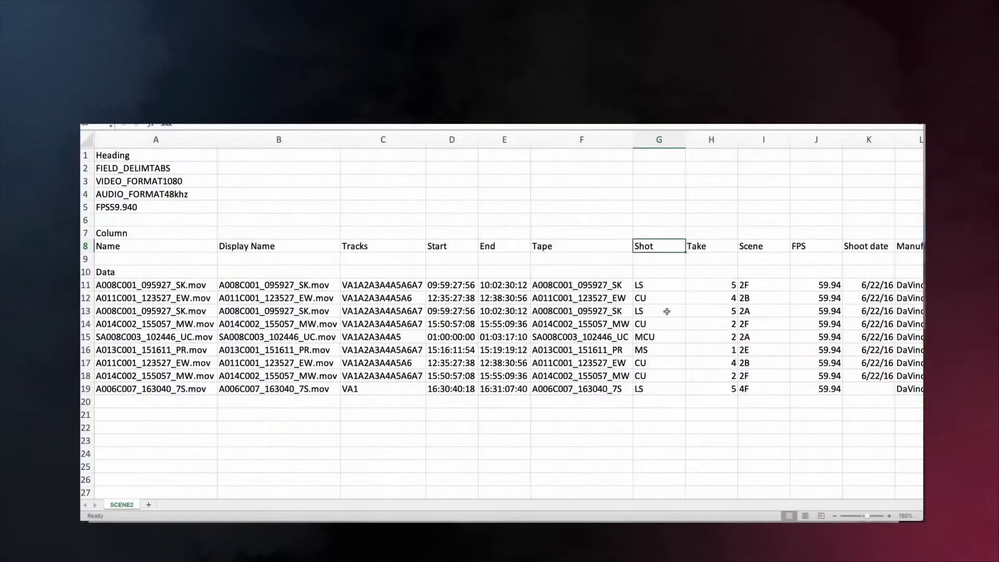
{"action": "key", "text": "Left"}
{"action": "key", "text": "Left"}
{"action": "key", "text": "Left"}
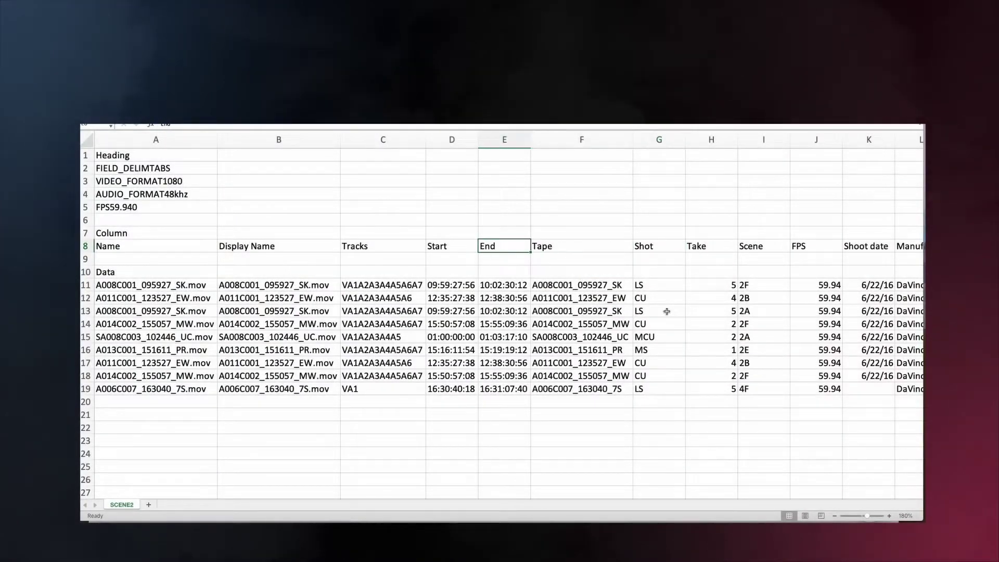
{"action": "key", "text": "Right"}
{"action": "key", "text": "Right"}
{"action": "key", "text": "Right"}
{"action": "key", "text": "Right"}
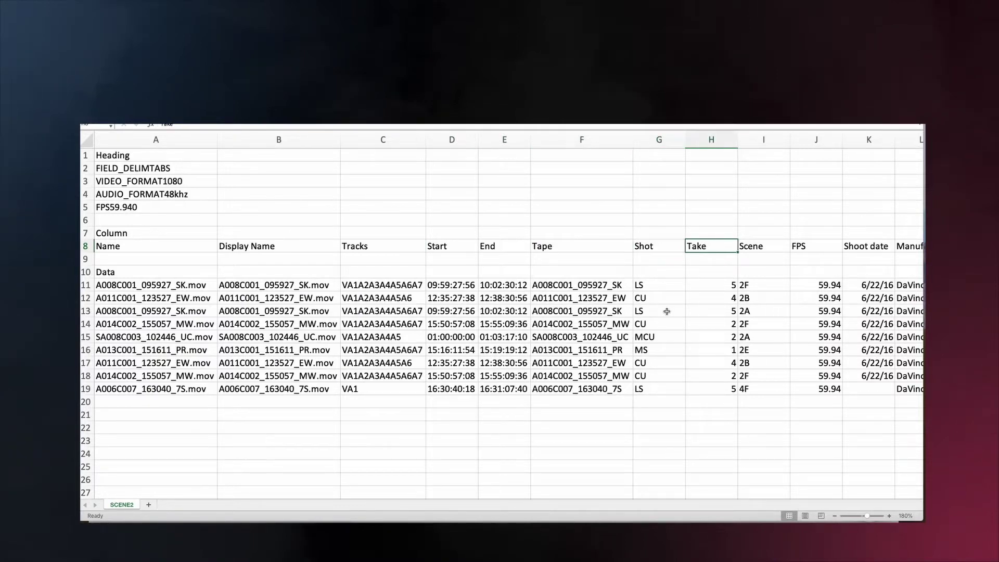
{"action": "left_click_drag", "start_coordinate": [658, 250], "coordinate": [750, 377]}
- Review the remaining header columns of the metadata sheet, from FPS and Shoot date through Comments and Camera # to TRK2
{"action": "key", "text": "Right"}
{"action": "key", "text": "Right"}
{"action": "key", "text": "Right"}
{"action": "key", "text": "Right"}
{"action": "key", "text": "Right"}
{"action": "key", "text": "Right"}
{"action": "key", "text": "Right"}
{"action": "key", "text": "Right"}
{"action": "key", "text": "Right"}
{"action": "key", "text": "Right"}
{"action": "key", "text": "Right"}
{"action": "key", "text": "Right"}
{"action": "key", "text": "Right"}
{"action": "key", "text": "Right"}
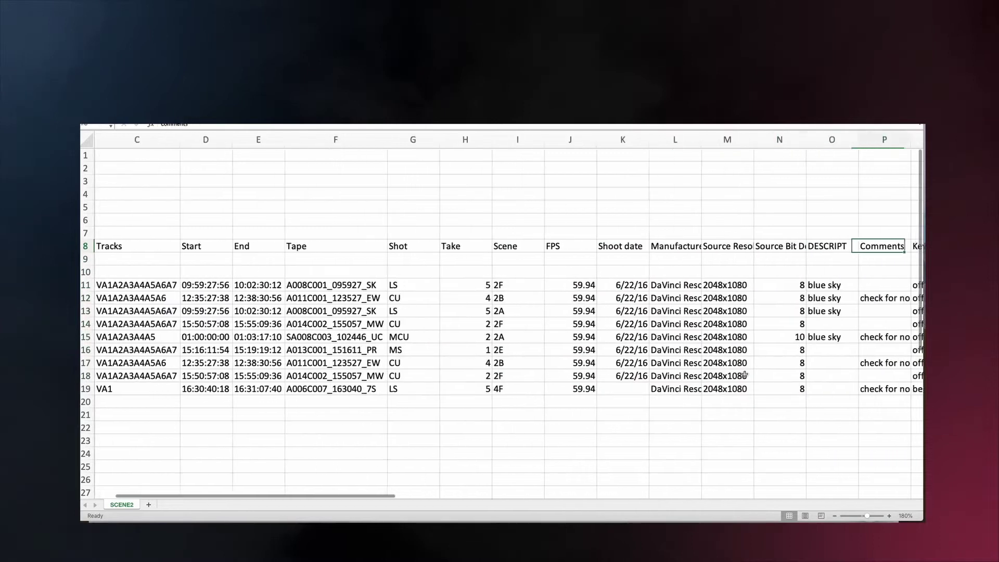
{"action": "key", "text": "Right"}
{"action": "key", "text": "Right"}
{"action": "key", "text": "Right"}
{"action": "key", "text": "Right"}
{"action": "key", "text": "Right"}
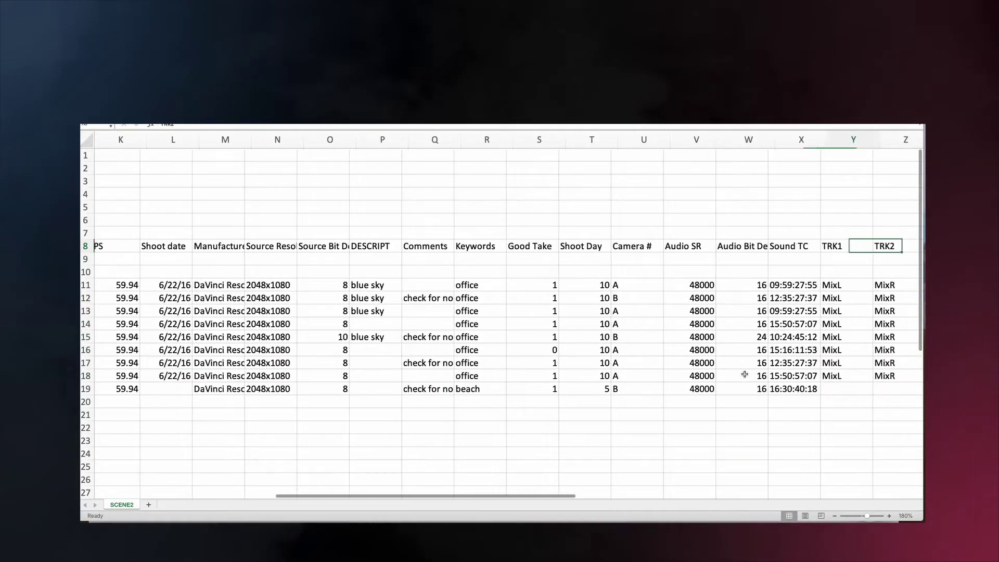
- Inspect the remaining sound track, Soundroll and LUT 1 columns, and highlight the ASC_SOP and ASC_SAT values of all clips
{"action": "key", "text": "Right"}
{"action": "key", "text": "Right"}
{"action": "key", "text": "Right"}
{"action": "key", "text": "Right"}
{"action": "key", "text": "Right"}
{"action": "key", "text": "Right"}
{"action": "key", "text": "Left"}
{"action": "key", "text": "Right"}
{"action": "key", "text": "Right"}
{"action": "left_click_drag", "start_coordinate": [705, 198], "coordinate": [800, 374]}
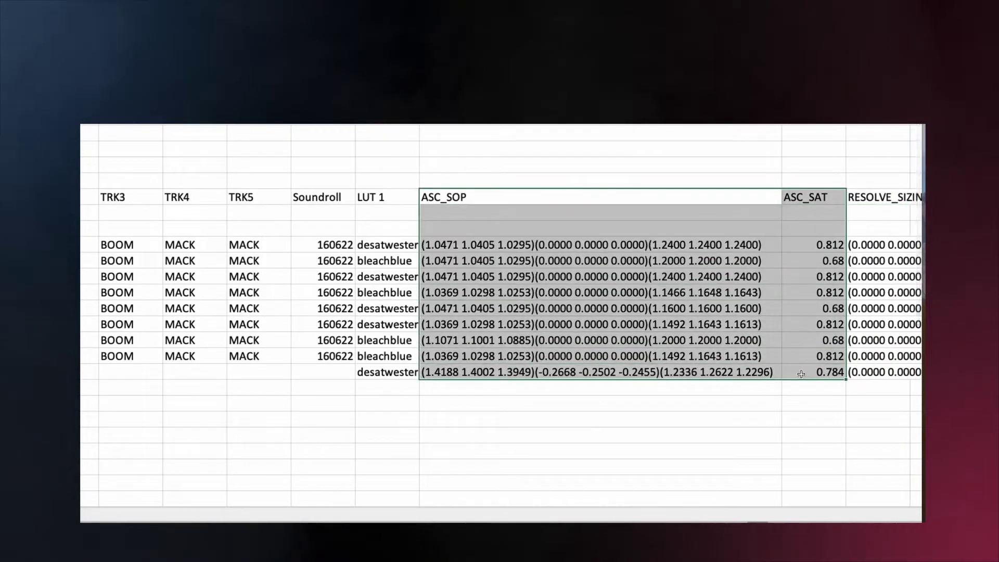
- Check the EDITORIAL PROXIES folder in Finder, return to DaVinci Resolve and review the Shot & Scene metadata of timeline clip CU_2F_#
{"action": "key", "text": "super+Tab"}
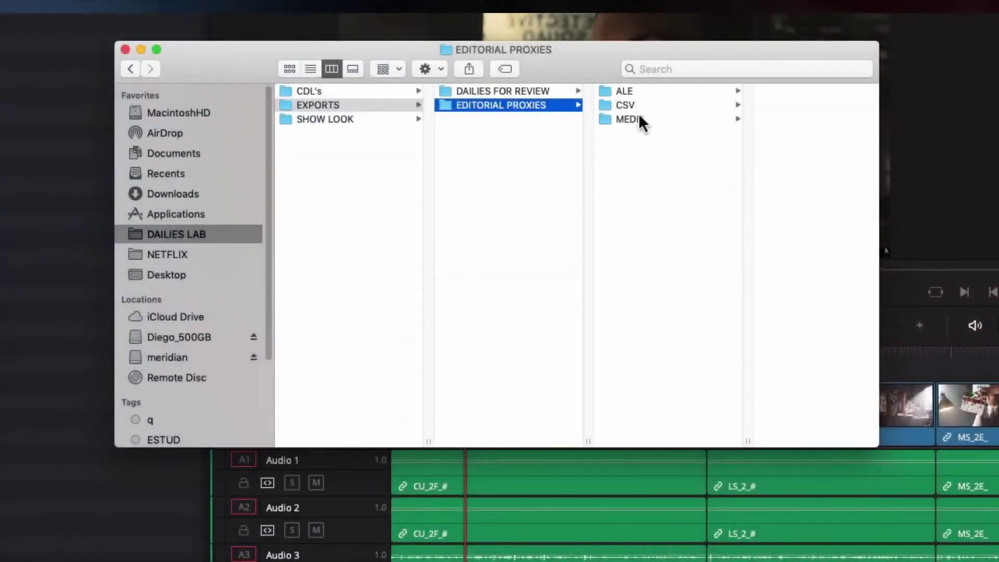
{"action": "left_click", "coordinate": [926, 155]}
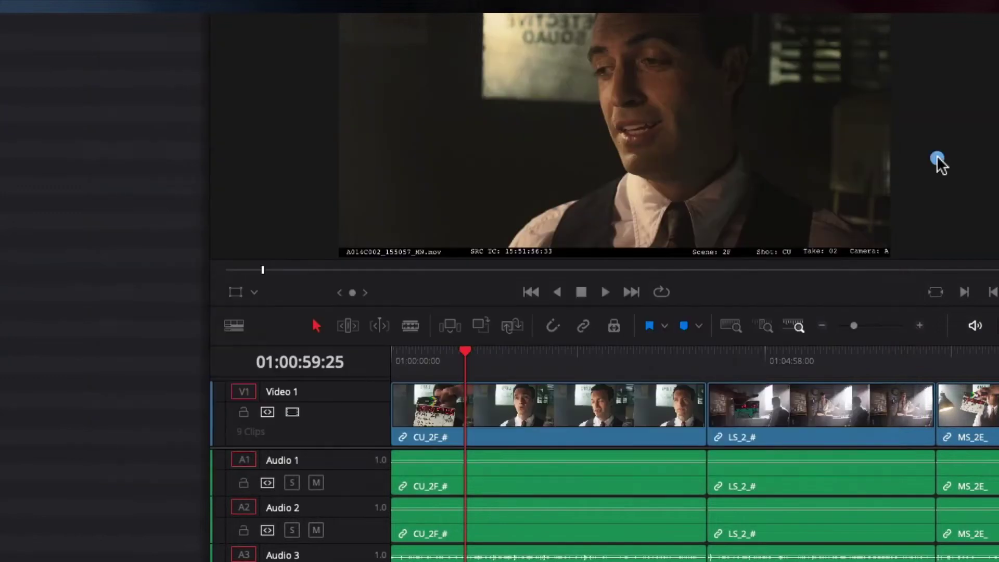
{"action": "left_click", "coordinate": [585, 350]}
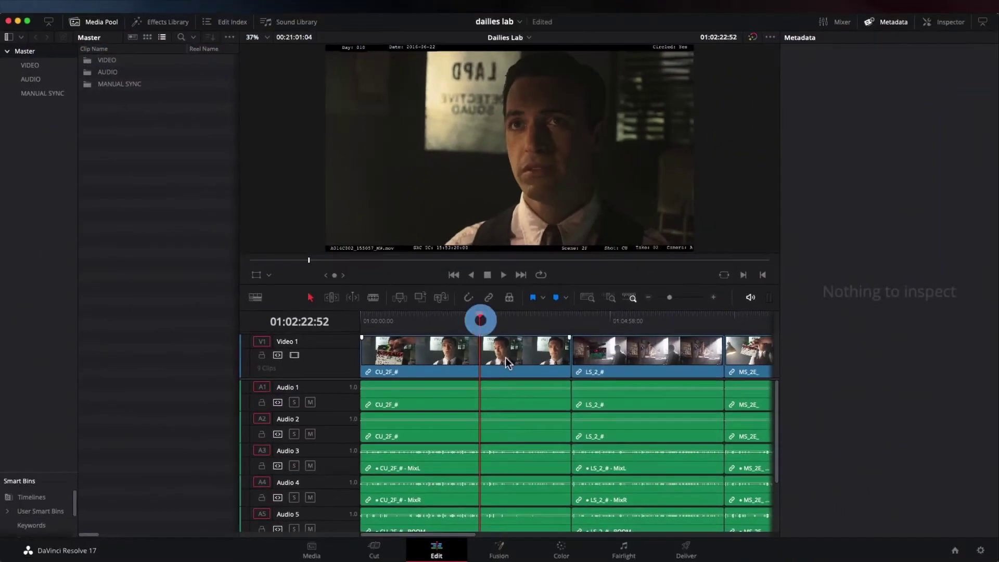
{"action": "left_click", "coordinate": [507, 362]}
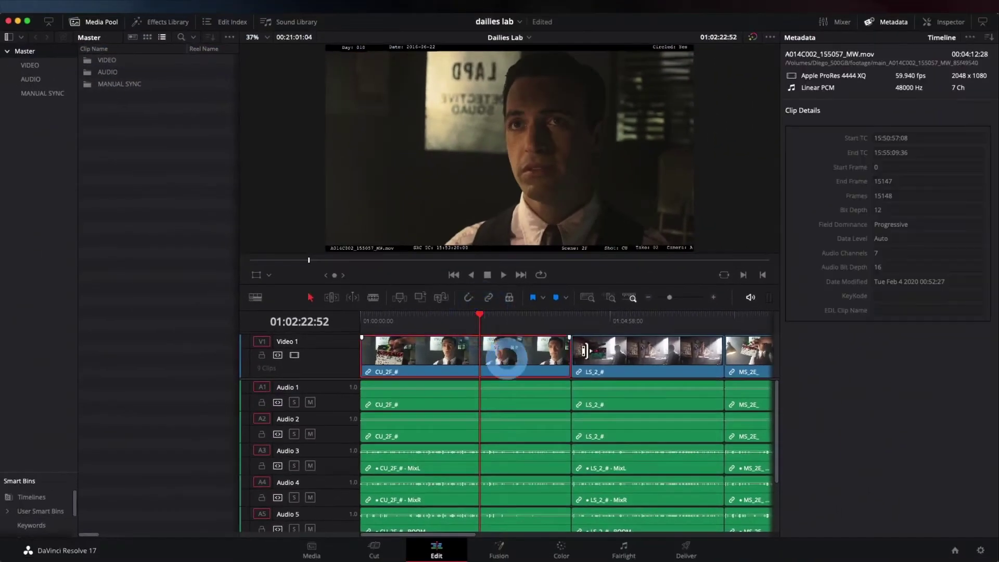
{"action": "left_click", "coordinate": [985, 38]}
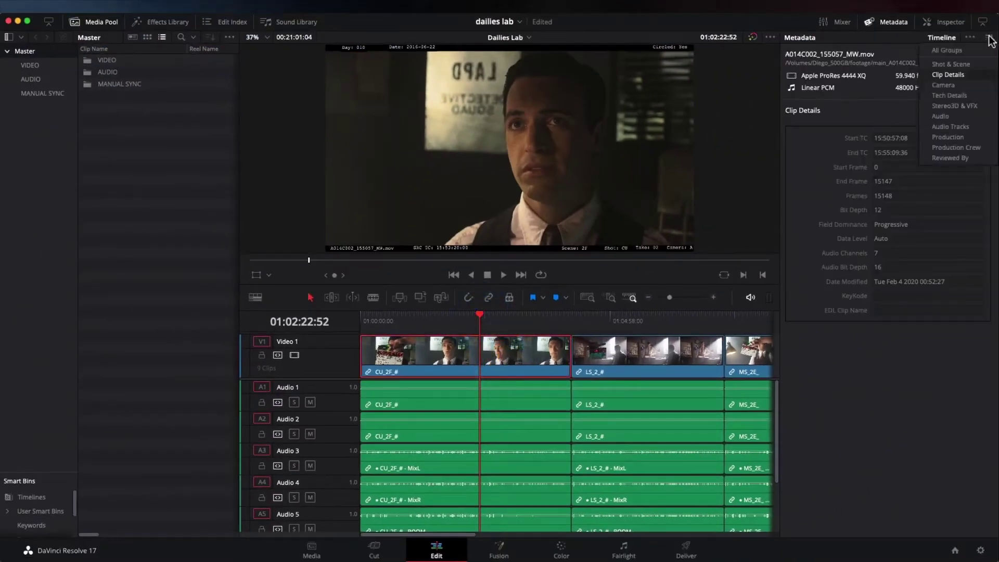
{"action": "left_click", "coordinate": [977, 64]}
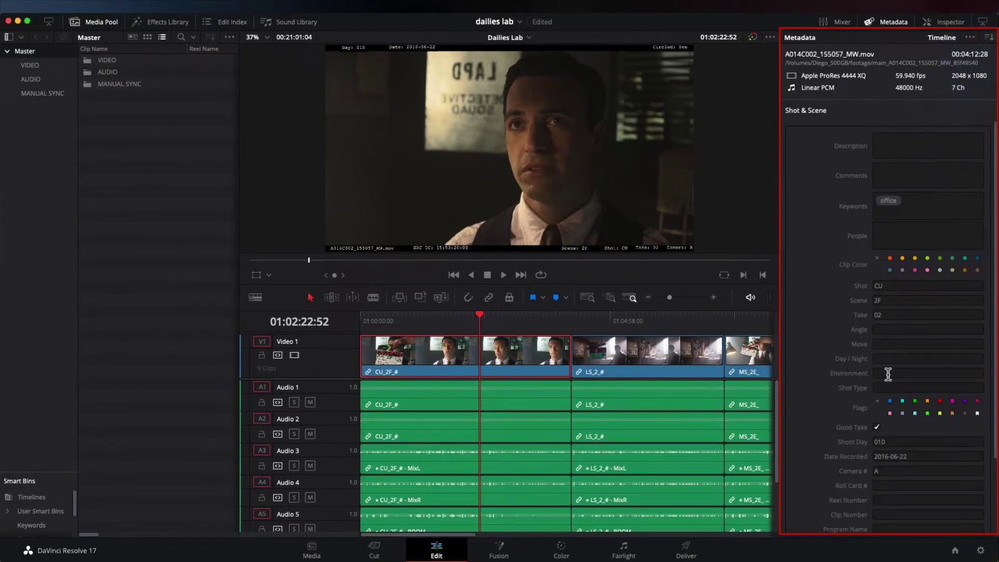
{"action": "scroll", "coordinate": [887, 448], "scroll_direction": "down", "scroll_amount": 3}
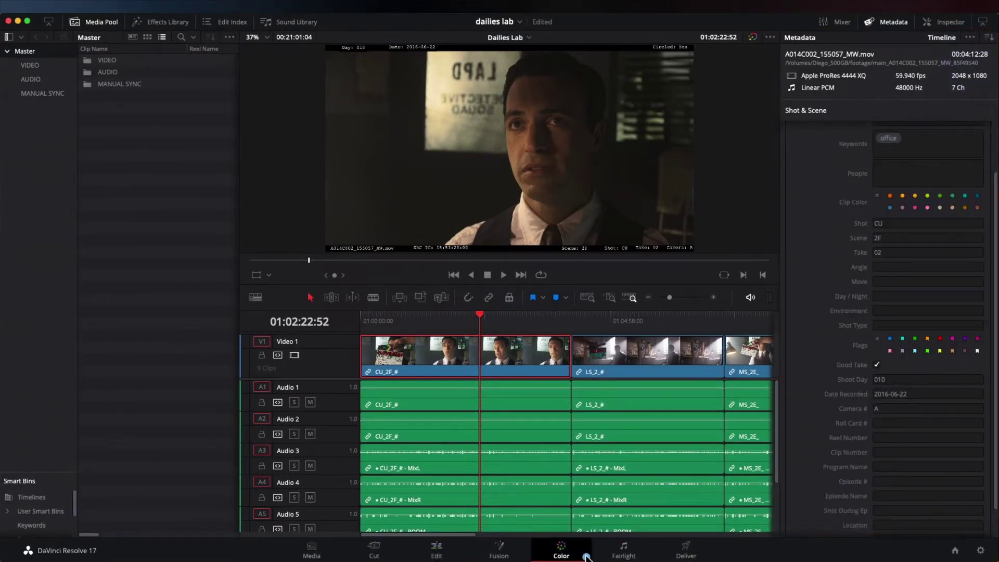
- Open the Color page to review the timeline's graded clips
{"action": "left_click", "coordinate": [585, 556]}
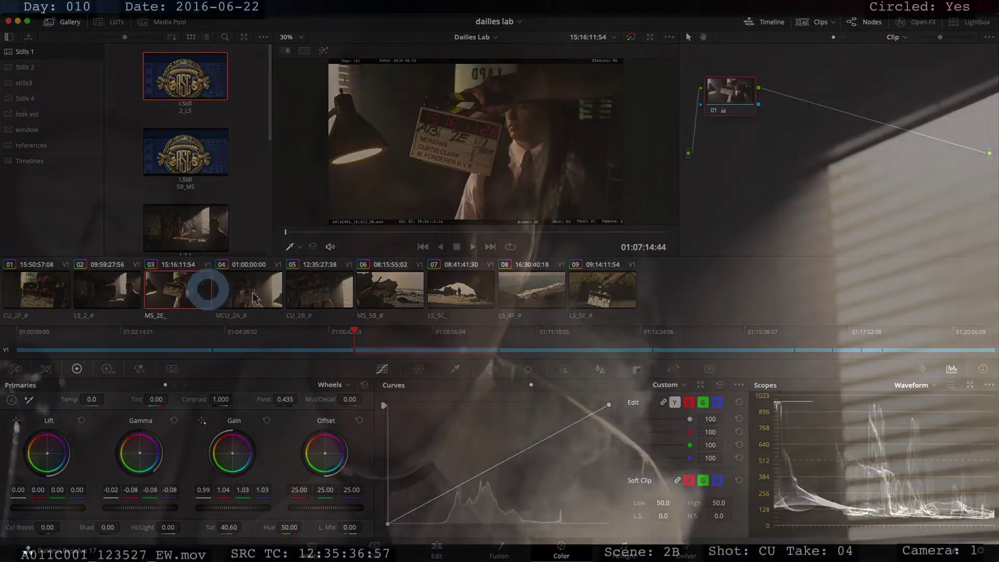